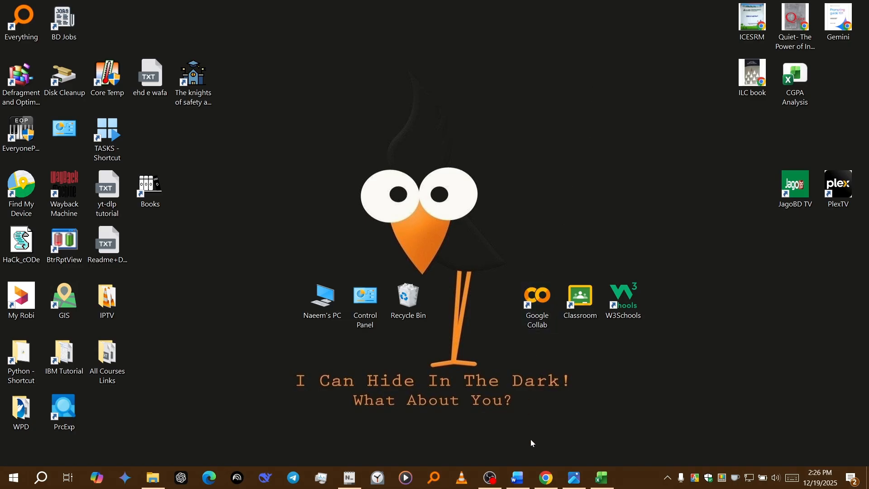
Step: Arrange the Table of Data_MS_thesis document in Word and the TSI_Combined_Table workbook in Excel side by side
left_click(517, 477)
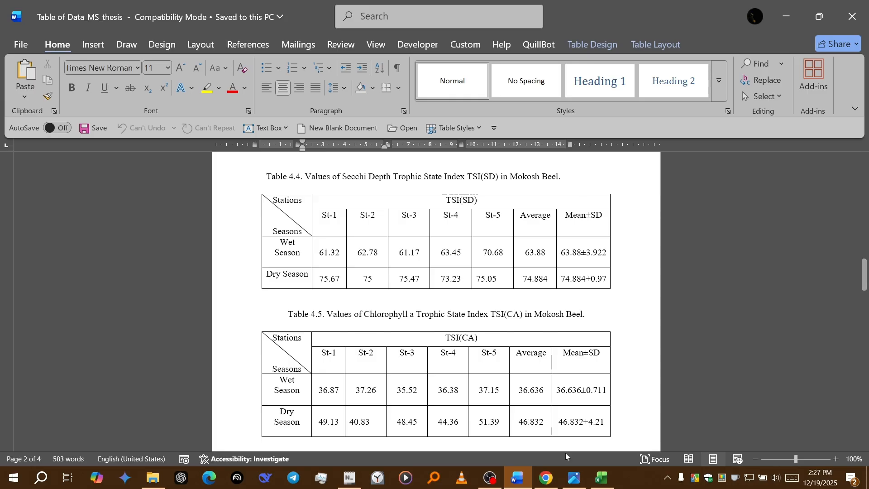
left_click(600, 478)
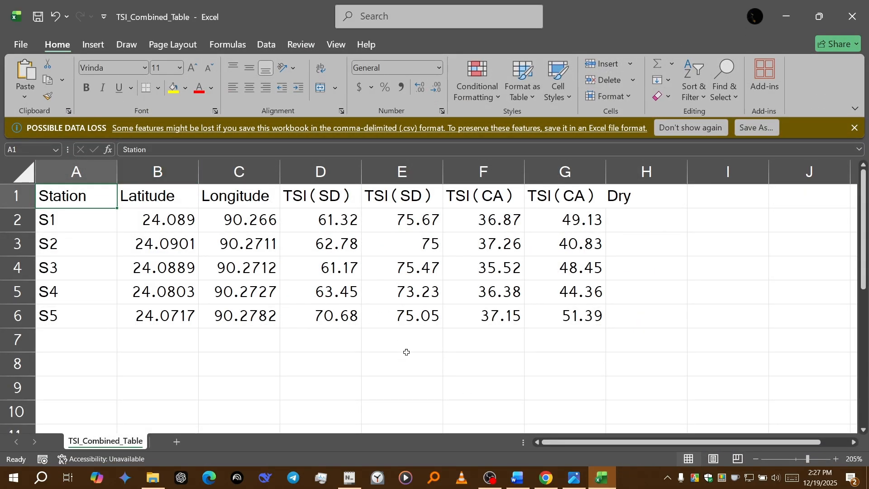
left_click(514, 478)
key("super+Right")
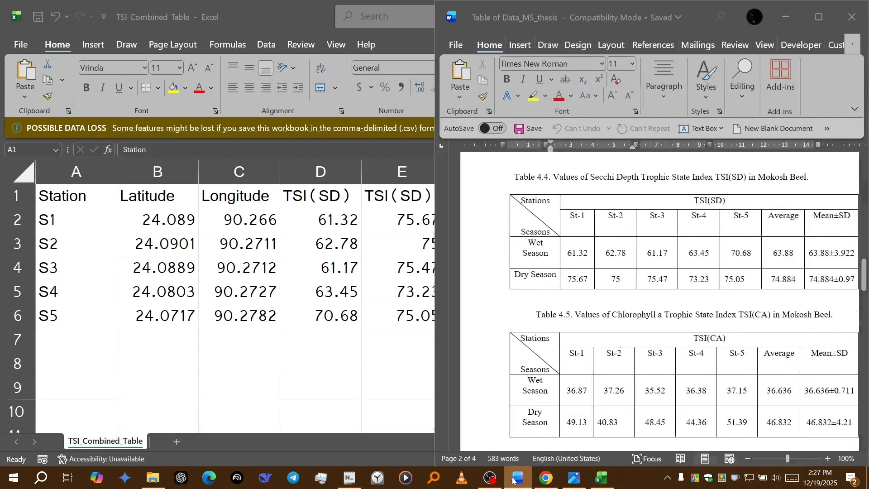
left_click(183, 177)
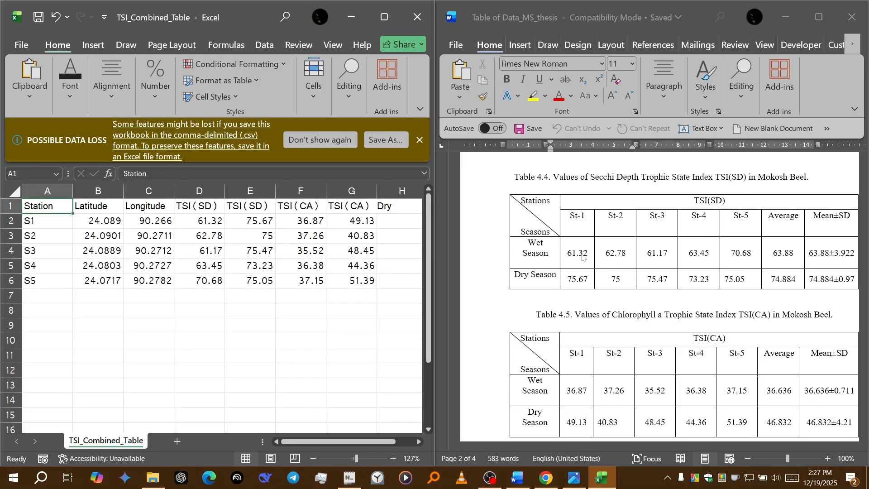
Step: Compare the thesis document's TSI tables and station coordinates with the latitude, longitude and TSI columns of the workbook
scroll(617, 245, "down", 3)
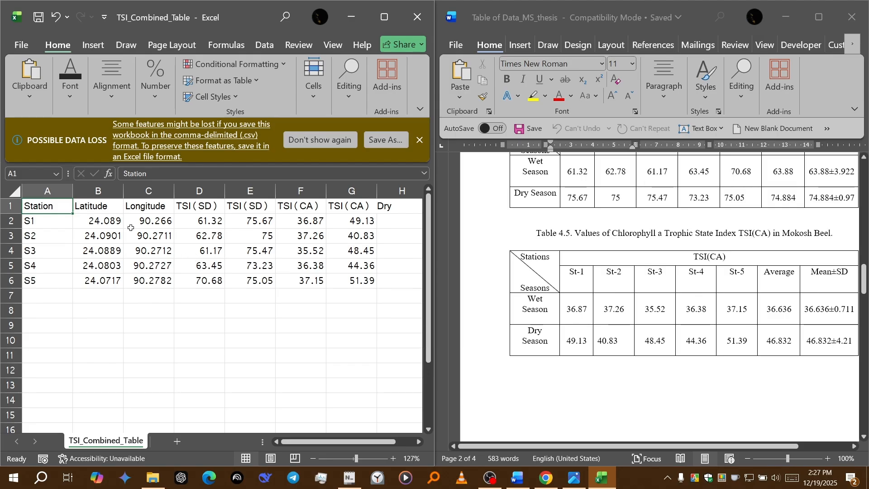
scroll(662, 305, "down", 10)
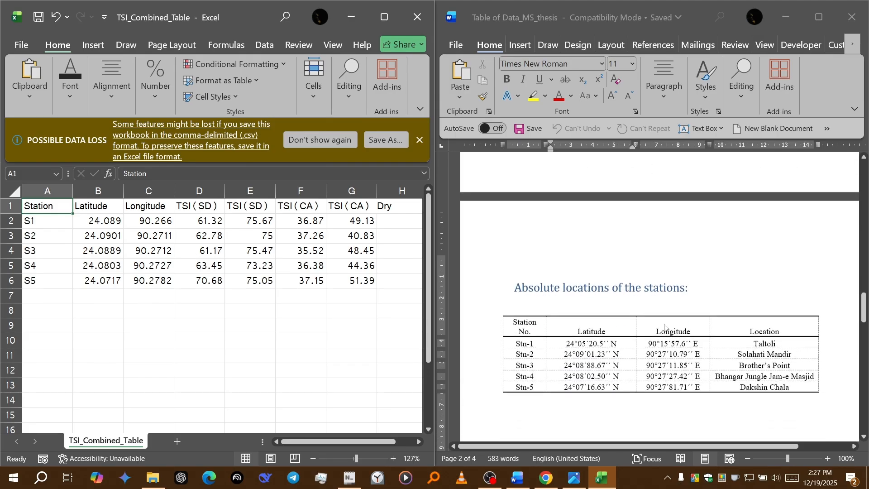
scroll(664, 326, "down", 3)
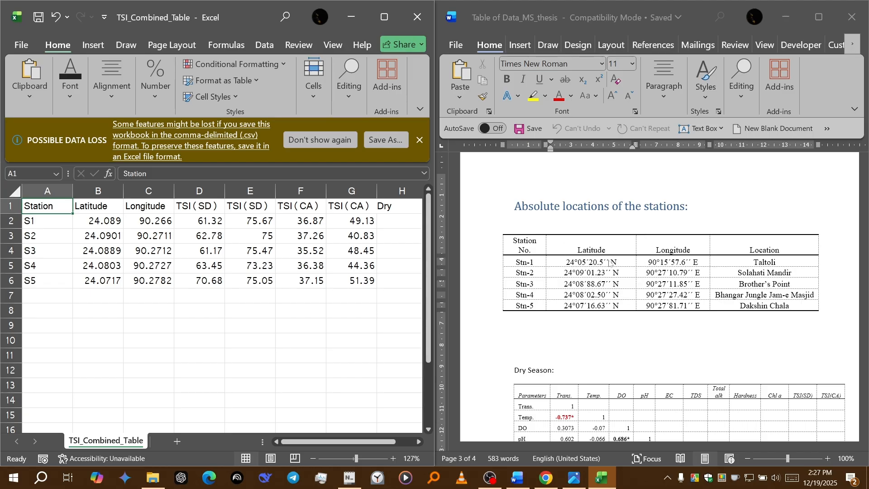
key("ctrl")
key("ctrl")
left_click(113, 221)
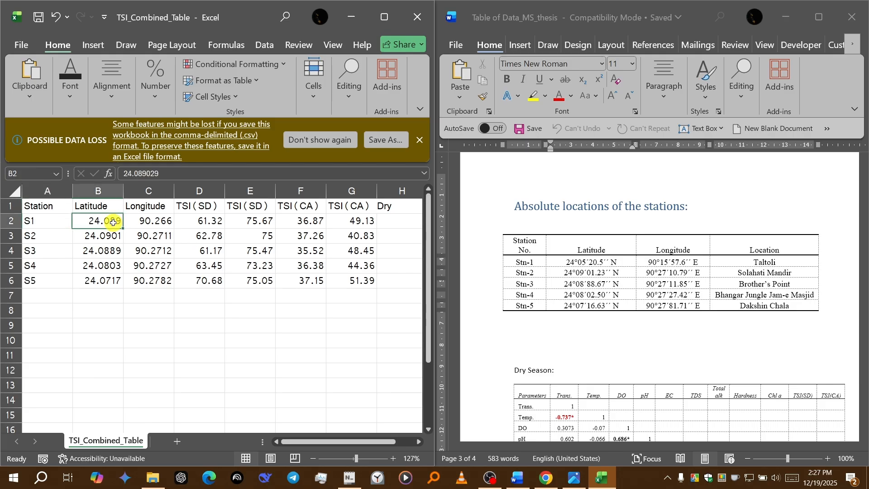
left_click(177, 222)
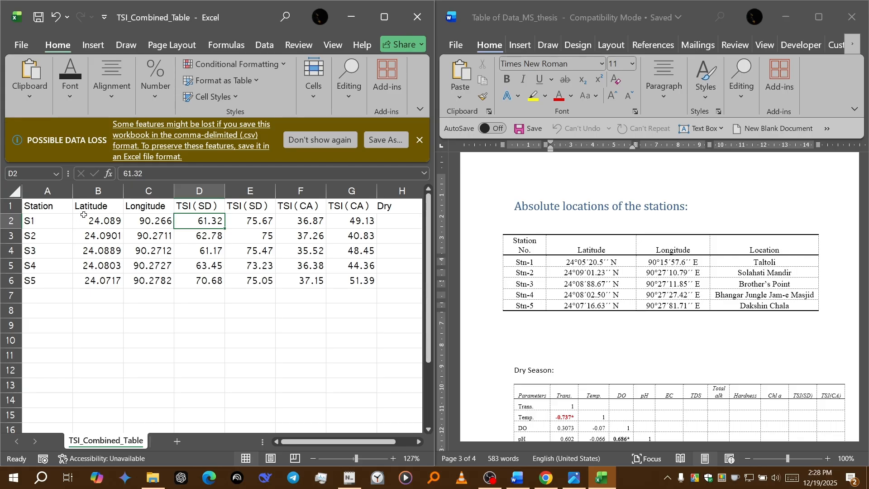
left_click(96, 222)
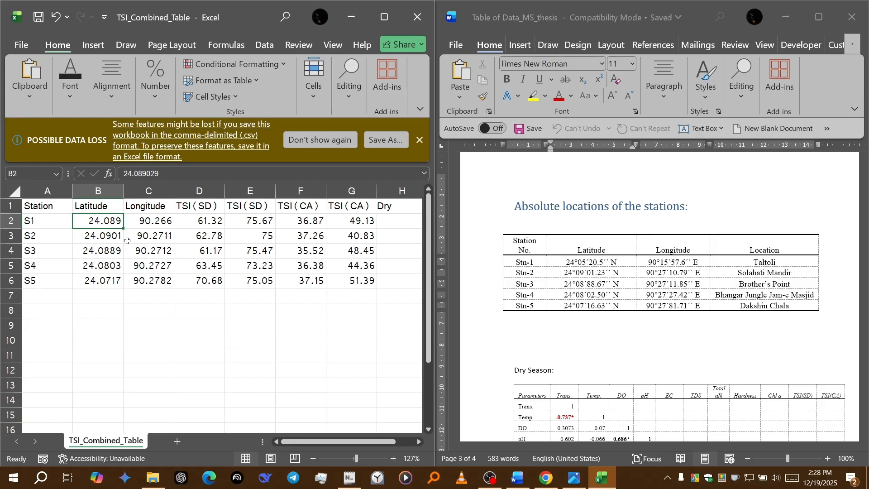
scroll(645, 301, "up", 5)
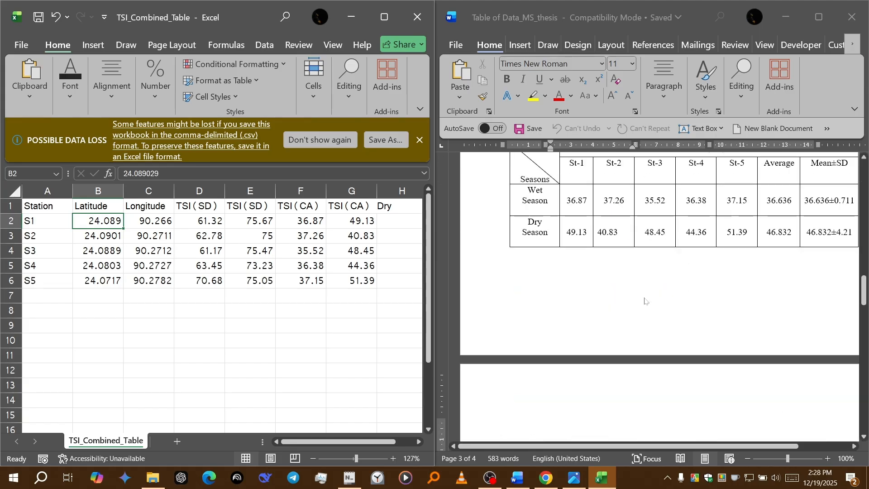
scroll(644, 301, "up", 6)
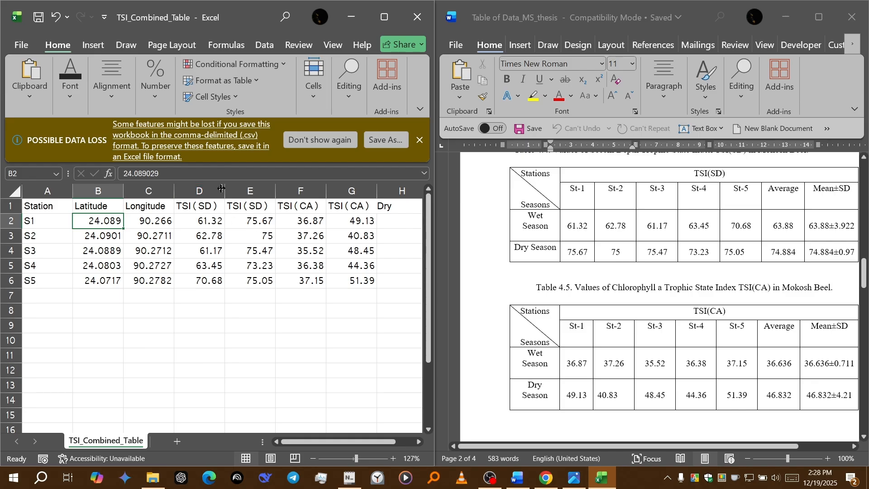
Step: Maximize the workbook window and widen columns D to G to fit the full TSI(SD) and TSI(CA) Wet and Dry headers
left_click_drag(225, 188, 244, 183)
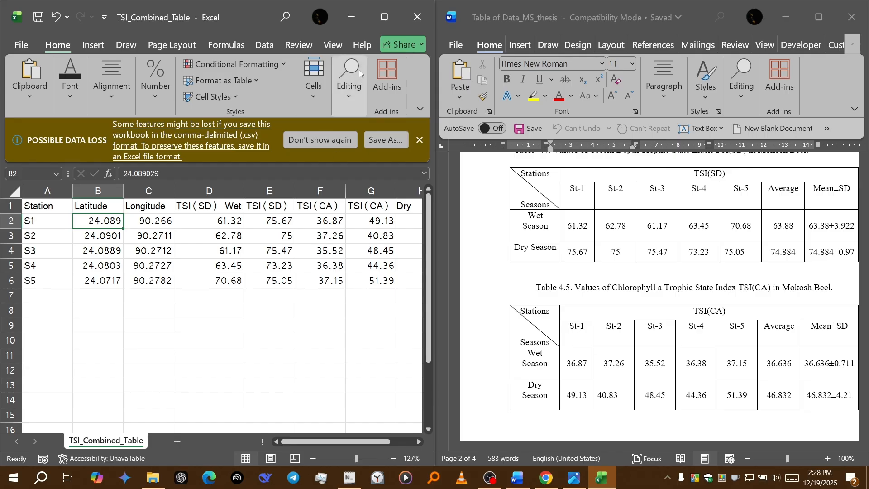
left_click(393, 6)
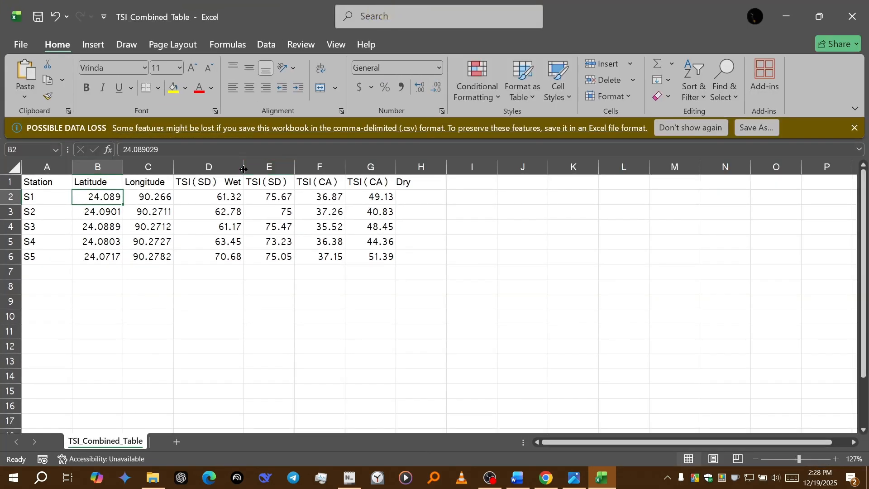
left_click_drag(245, 167, 558, 167)
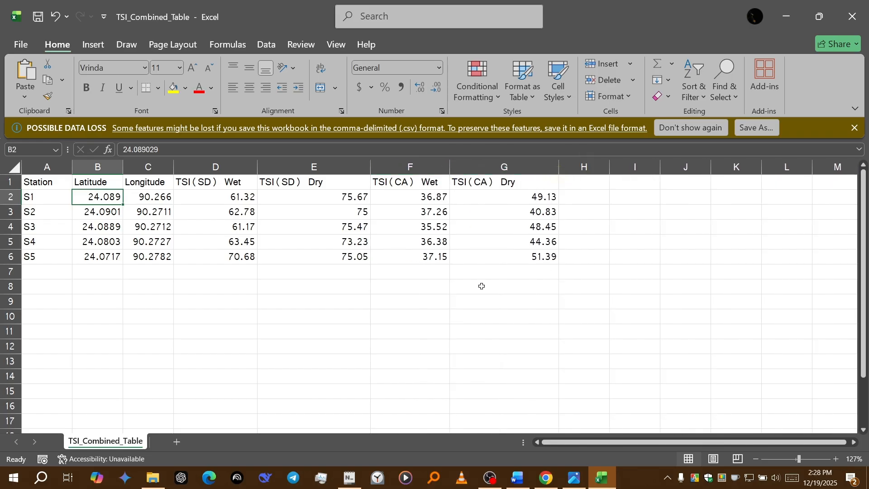
Step: Center the data in cells A2:G6 both vertically and horizontally
left_click_drag(34, 197, 513, 262)
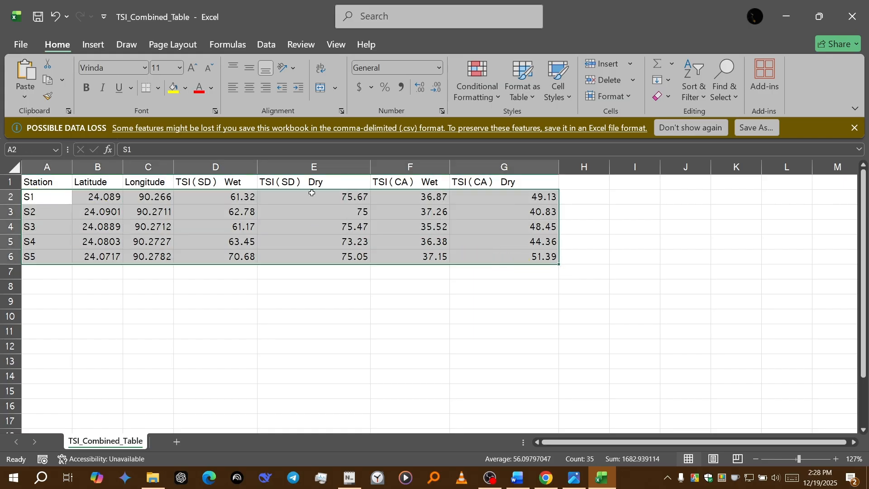
left_click(250, 68)
left_click(249, 87)
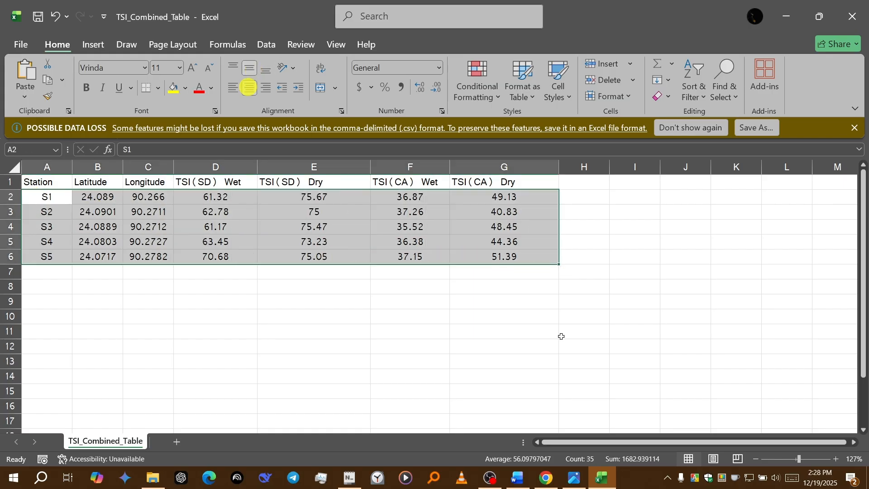
Step: Check the St-1 wet season TSI(SD) value in the Word document and return to the Excel workbook
left_click(523, 477)
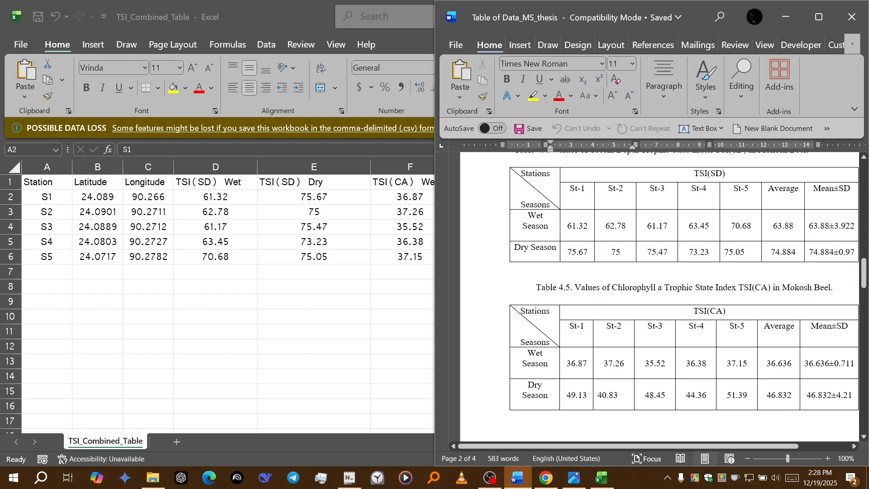
left_click(562, 230)
left_click(576, 226)
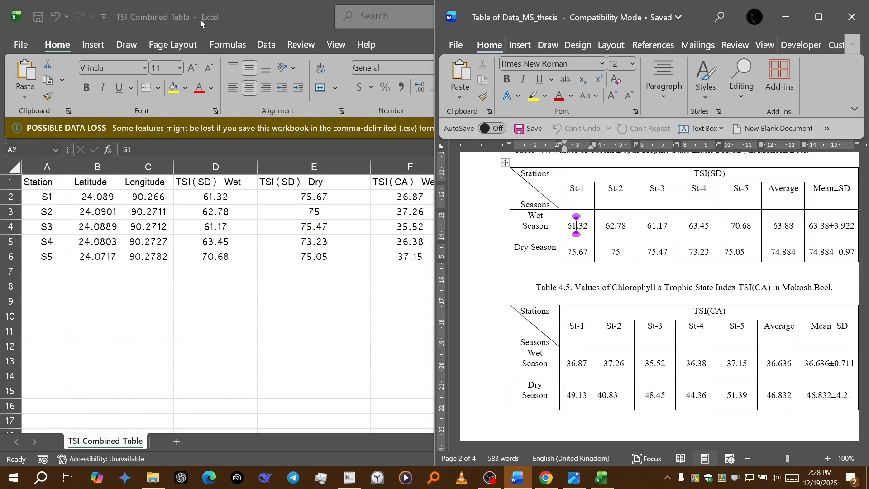
double_click(276, 6)
left_click(500, 273)
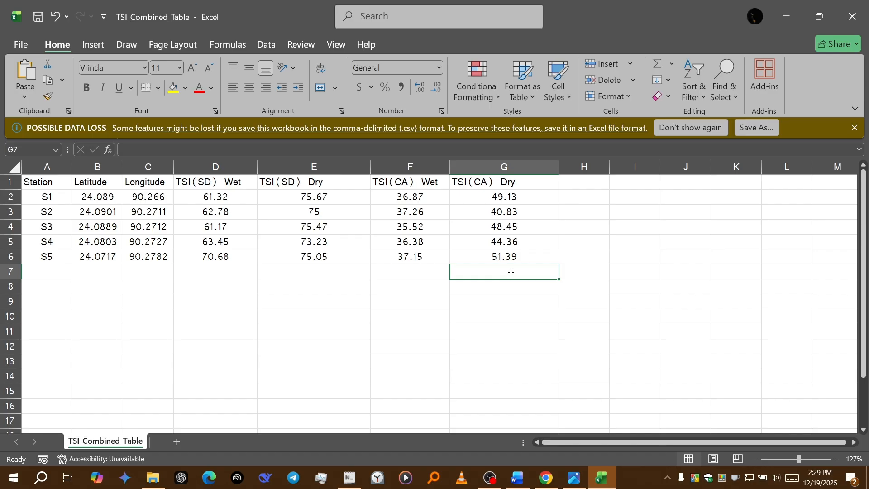
Step: Make the table's header row A1:G1 bold
left_click(59, 185)
key("shift+Right")
key("shift+Right")
key("shift+Right")
key("shift+Right")
key("shift+Right")
key("shift+Right")
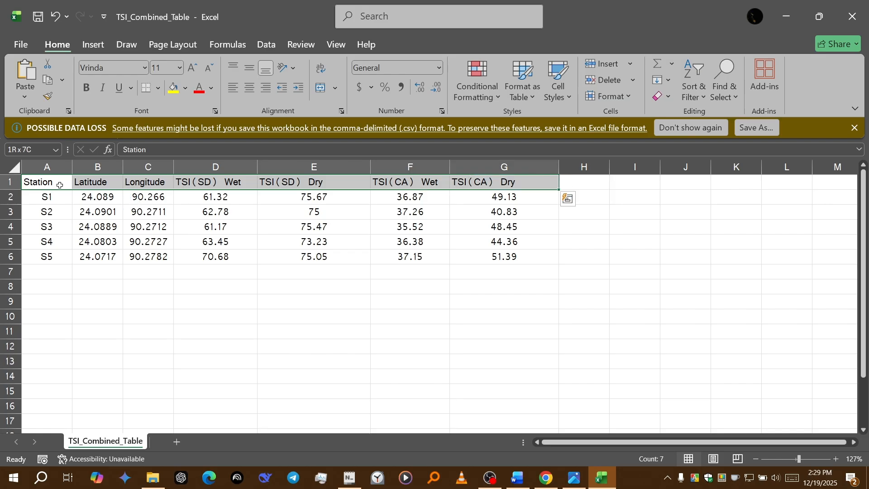
key("ctrl+b")
left_click(270, 293)
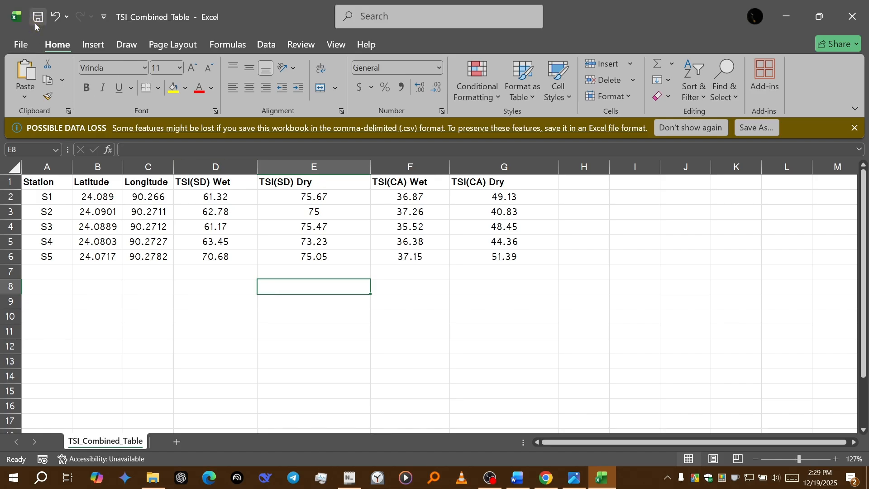
Step: Close the TSI_Combined_Table workbook and minimize the Word document
left_click(852, 16)
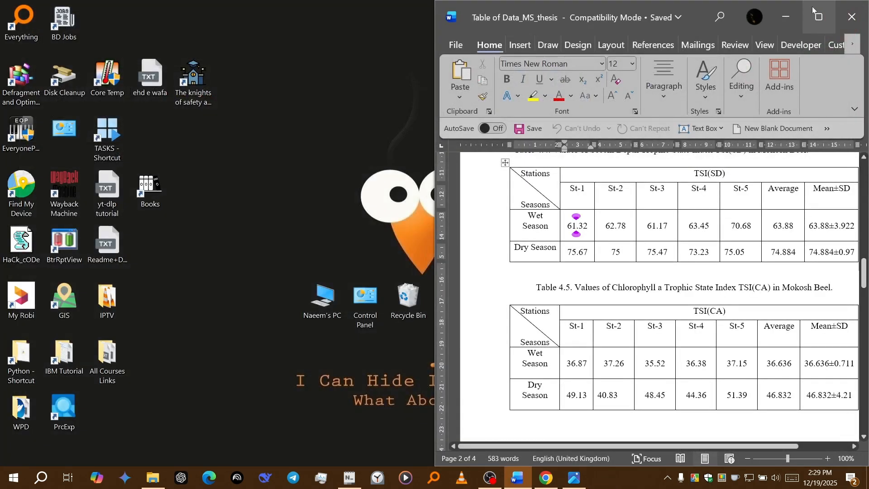
left_click(788, 16)
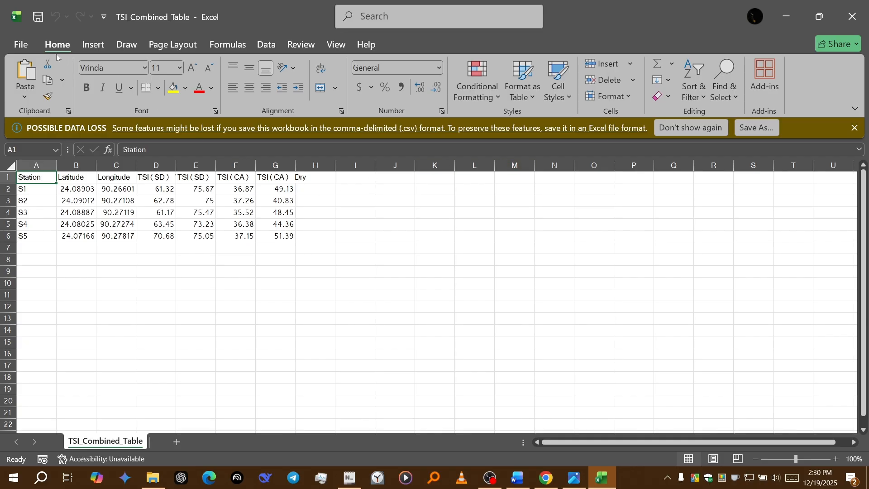
Step: Try the Excel Workbook and CSV (Comma delimited) file types for saving a copy of TSI_Combined_Table, and cancel without saving
left_click(21, 44)
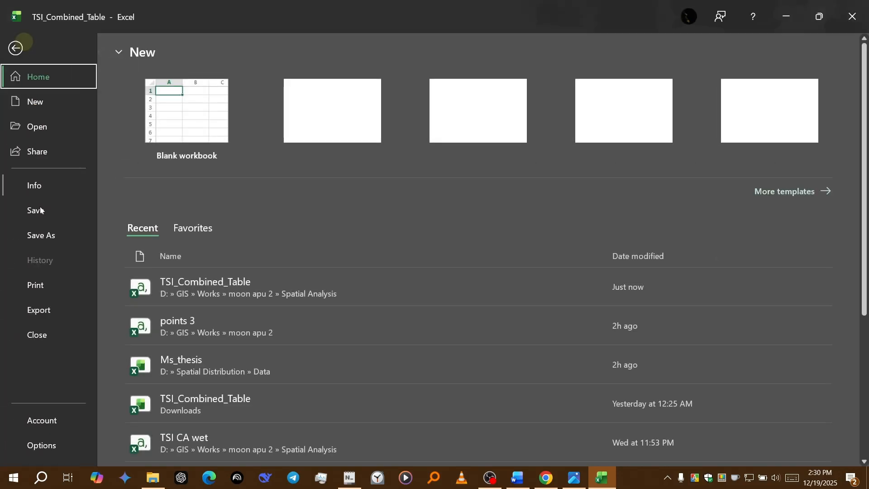
left_click(34, 223)
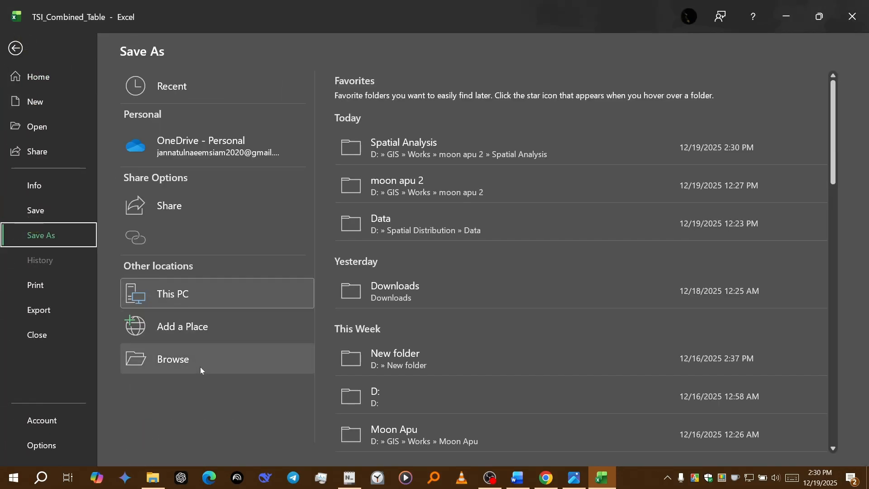
left_click(200, 367)
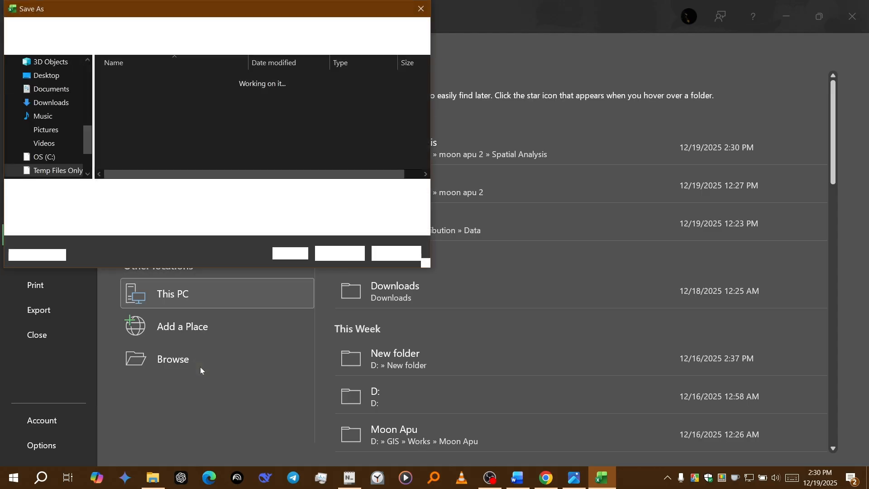
left_click(153, 204)
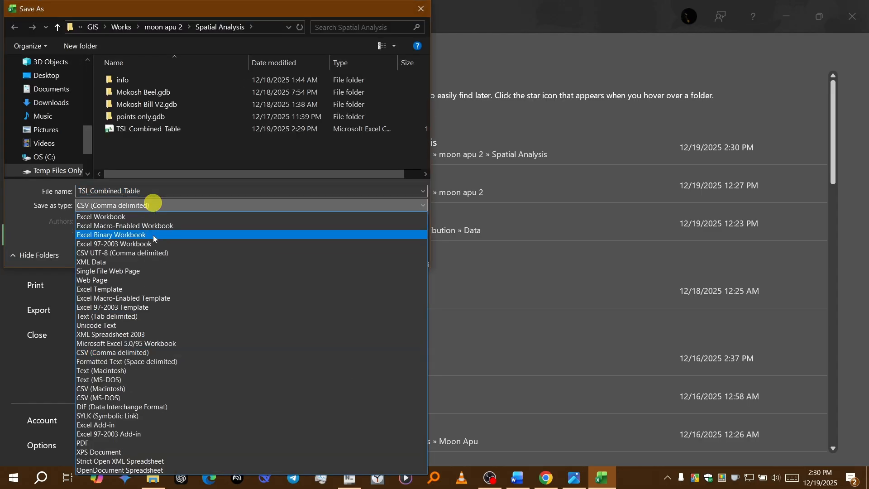
left_click(154, 217)
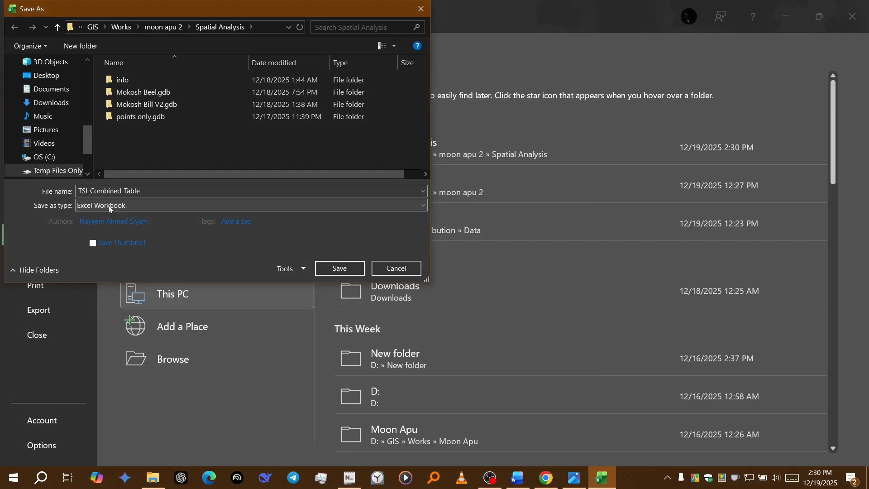
left_click(109, 206)
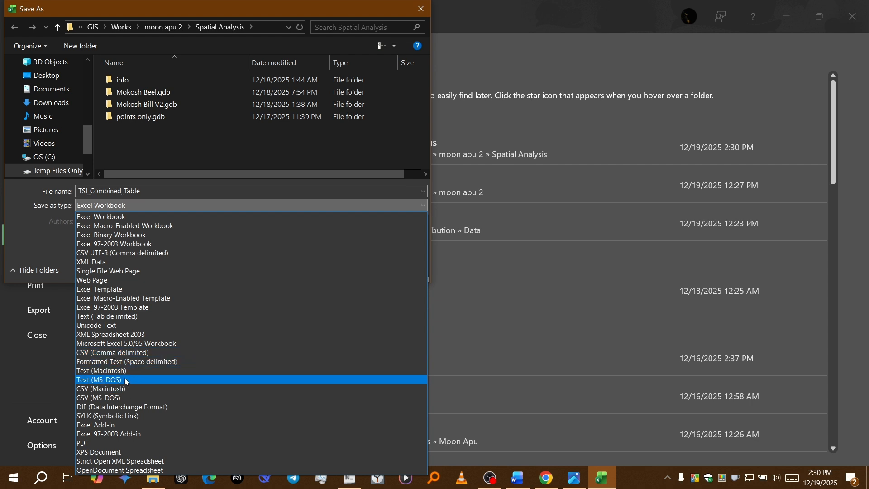
left_click(126, 352)
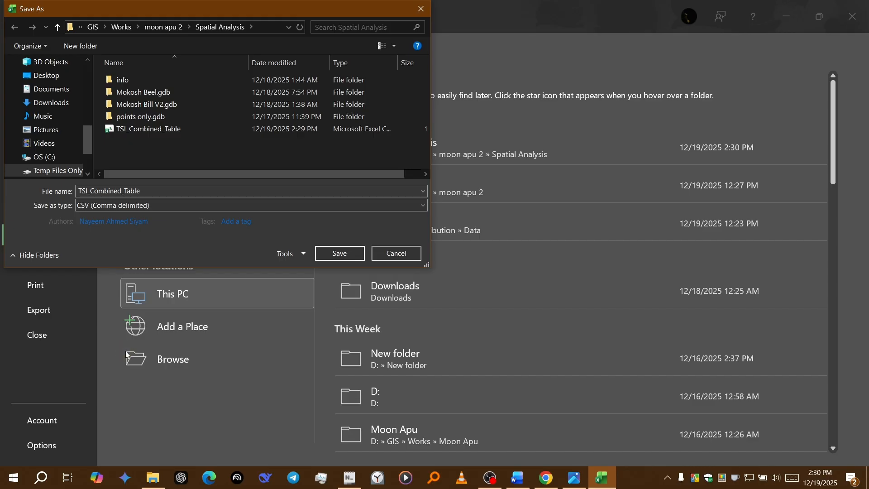
left_click(376, 252)
left_click(26, 45)
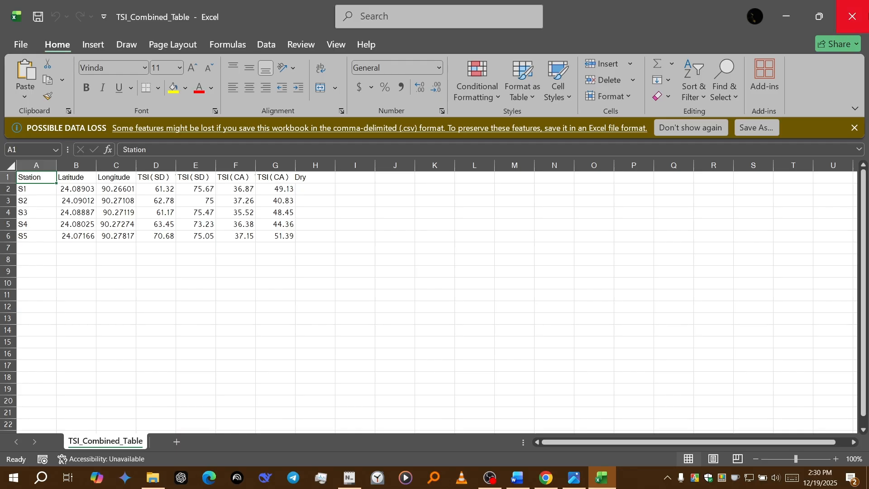
Step: Close the TSI_Combined_Table workbook and start ArcMap 10.8
left_click(852, 16)
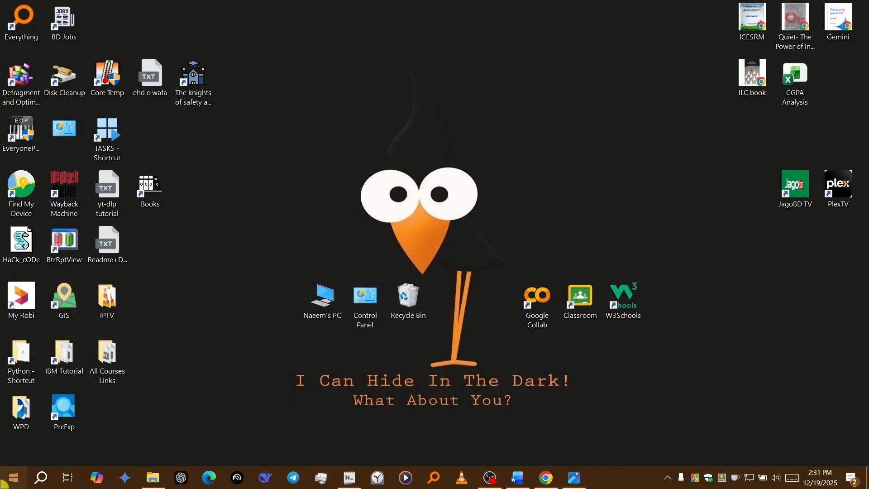
left_click(13, 477)
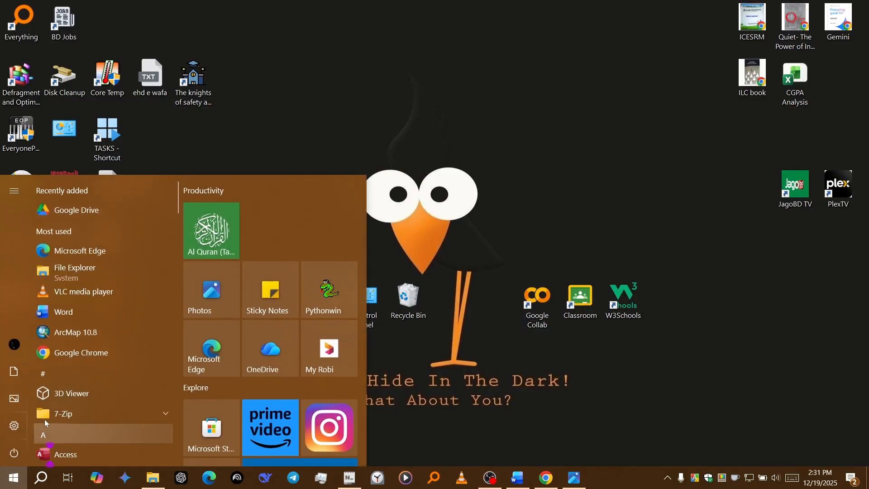
scroll(64, 404, "down", 4)
left_click(86, 329)
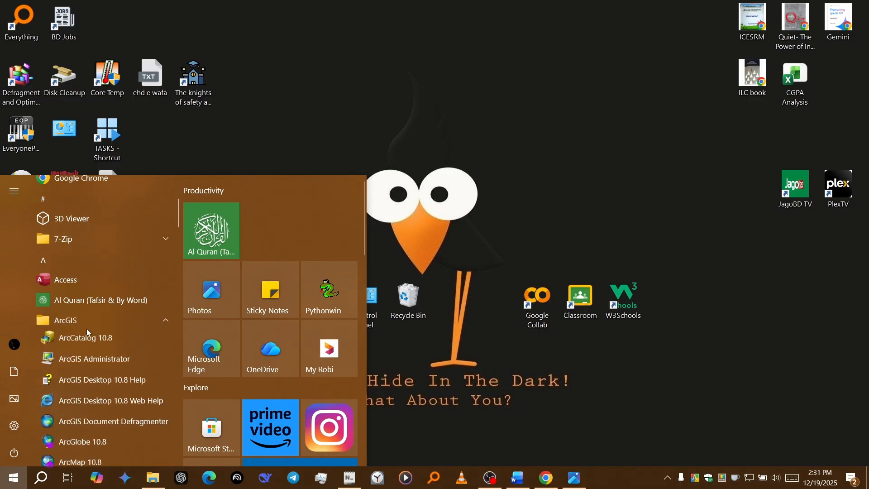
scroll(87, 331, "down", 2)
left_click(96, 374)
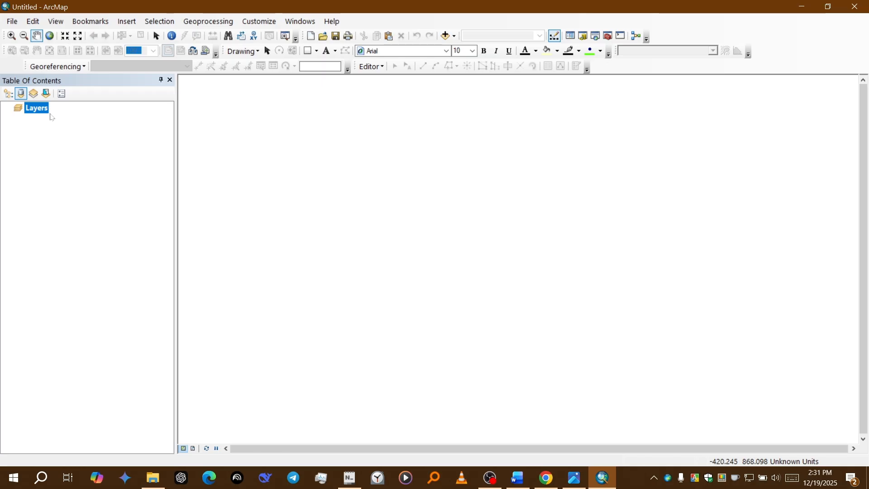
Step: Open the coordinate system settings in the properties of the Layers data frame
right_click(38, 111)
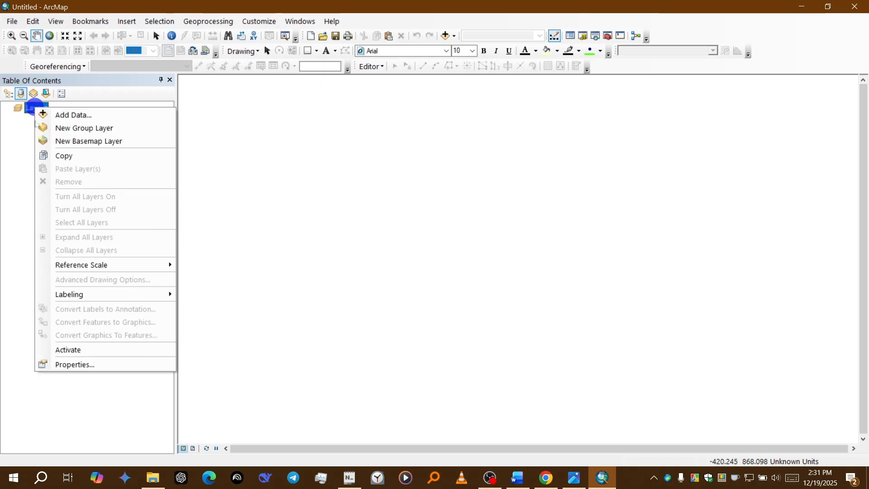
left_click(64, 365)
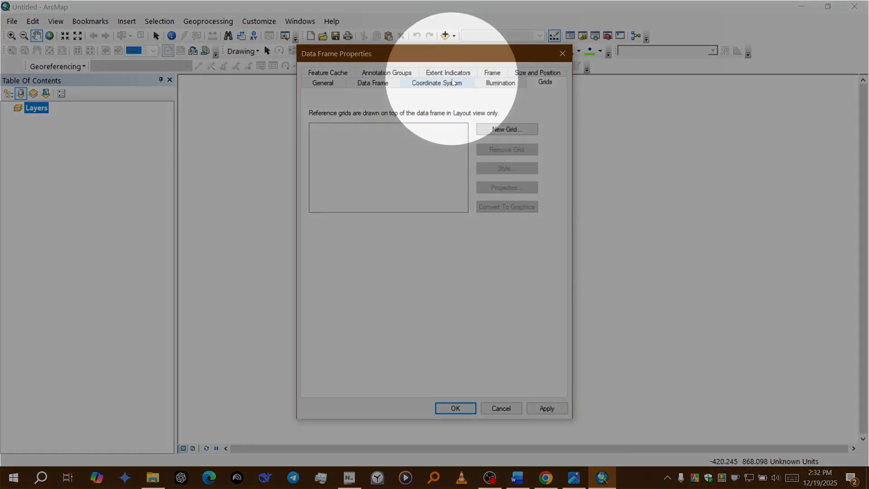
left_click(454, 83)
Step: Browse the folders under the Projected and Geographic Coordinate Systems
double_click(367, 144)
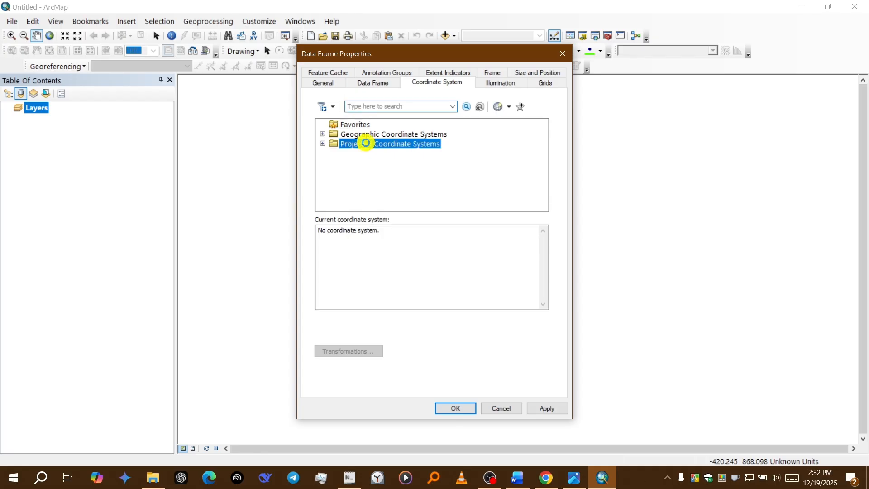
scroll(367, 153, "down", 2)
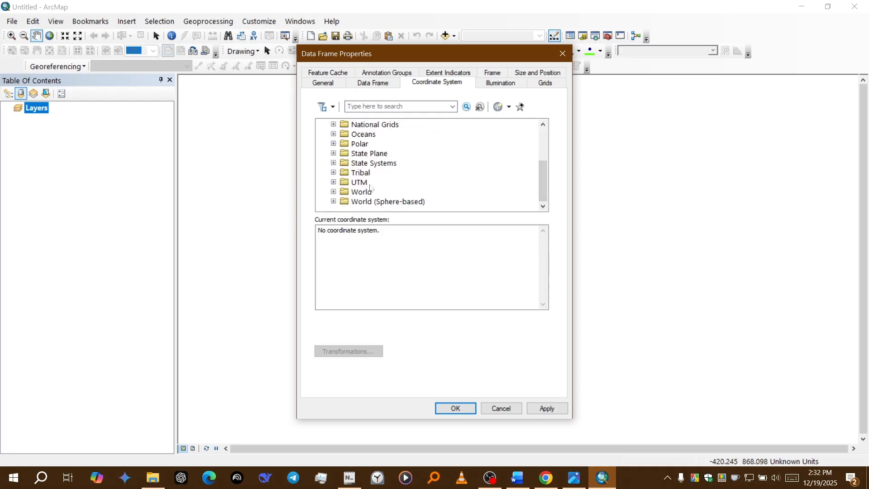
scroll(364, 197, "up", 5)
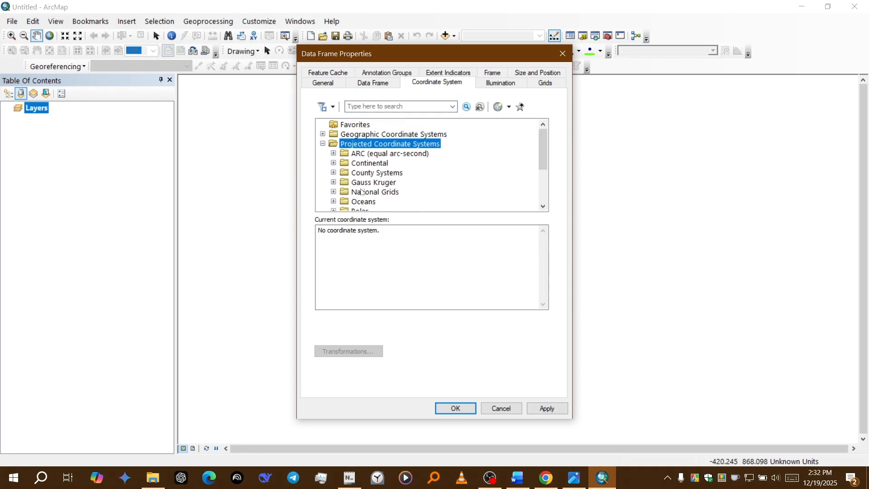
double_click(375, 134)
scroll(375, 137, "down", 3)
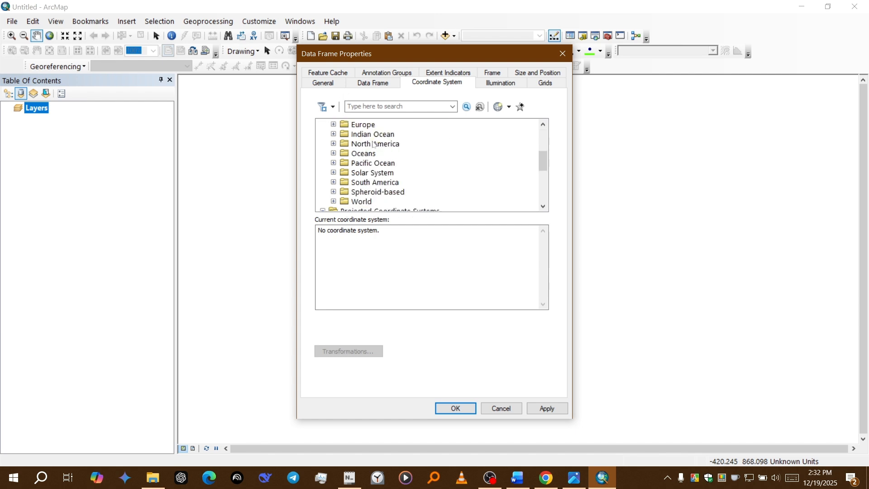
scroll(376, 137, "up", 4)
double_click(365, 134)
scroll(366, 161, "down", 3)
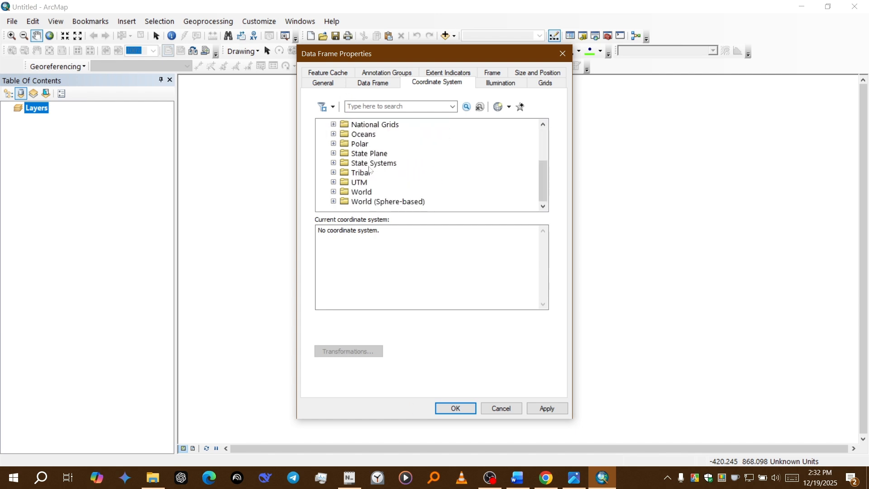
Step: Look through the World projections under Projected Coordinate Systems and collapse that folder again
double_click(363, 192)
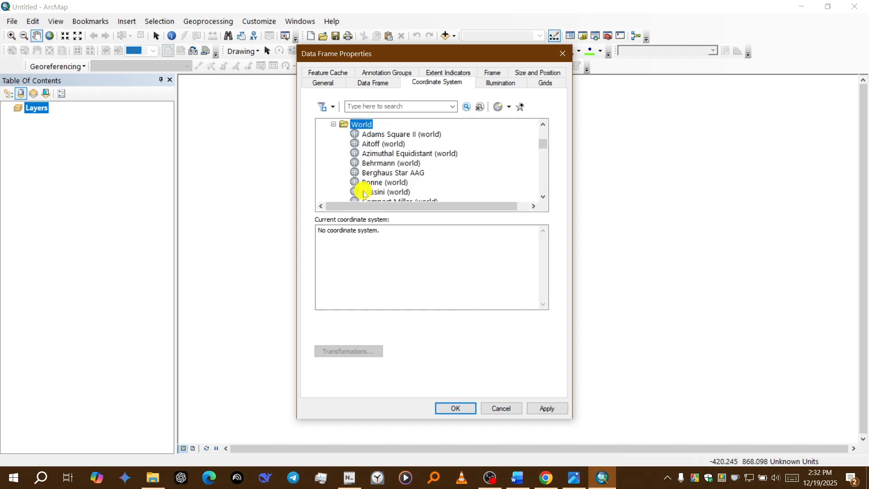
scroll(363, 190, "down", 6)
scroll(405, 184, "down", 12)
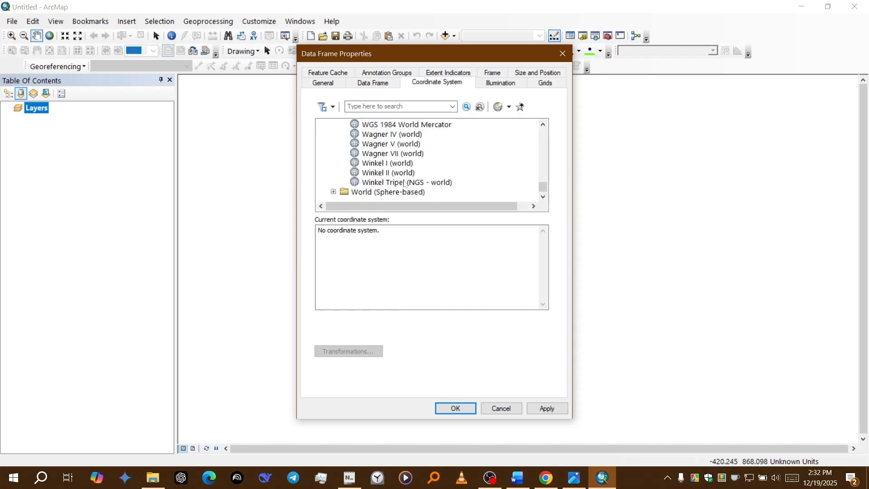
scroll(407, 172, "up", 7)
scroll(408, 158, "up", 15)
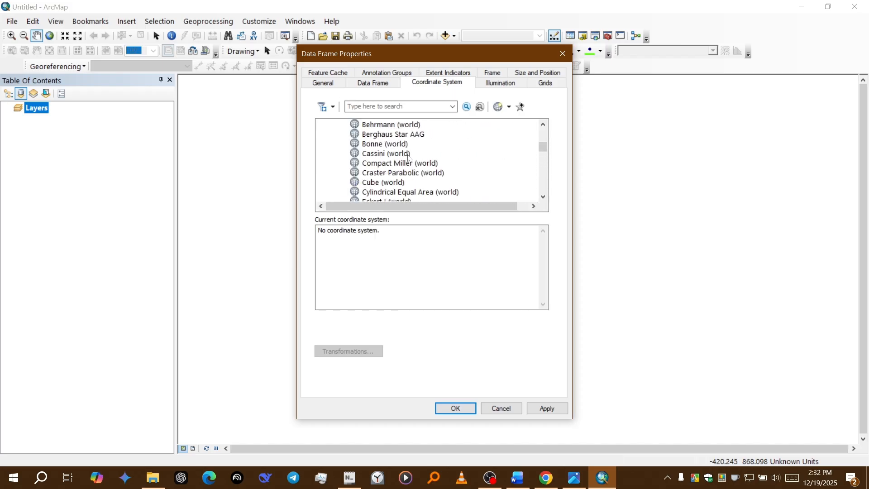
double_click(369, 202)
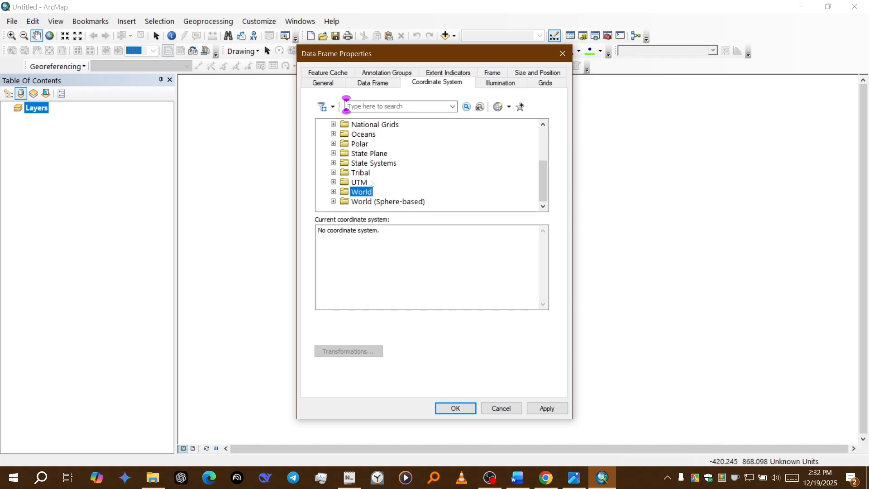
scroll(371, 182, "up", 3)
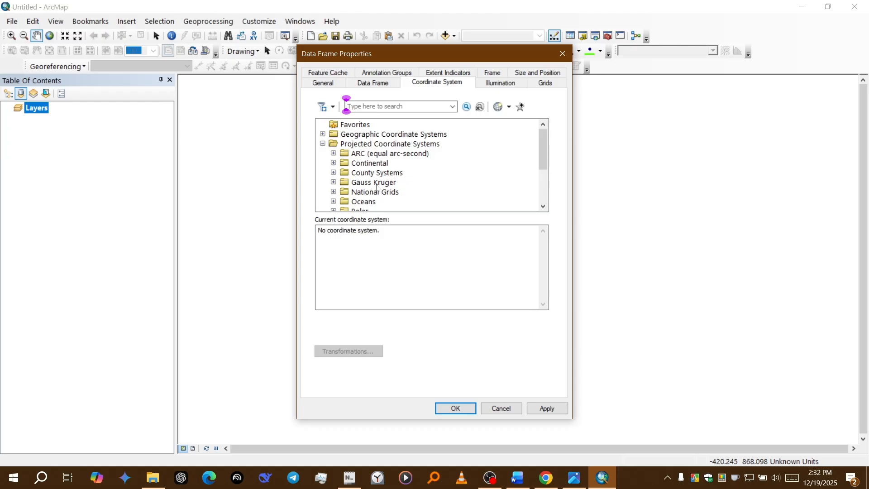
Step: Set the data frame's coordinate system to WGS 1984 from the World folder of the Geographic Coordinate Systems
double_click(408, 135)
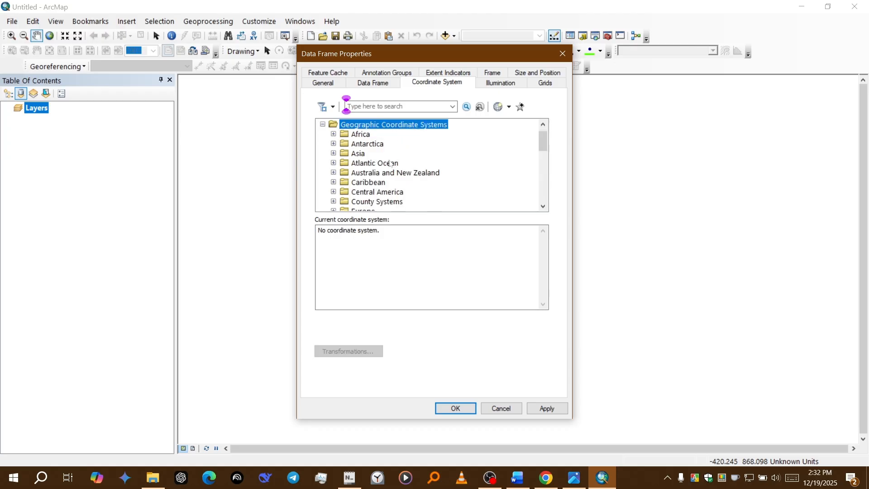
scroll(390, 164, "up", 1)
scroll(390, 163, "down", 5)
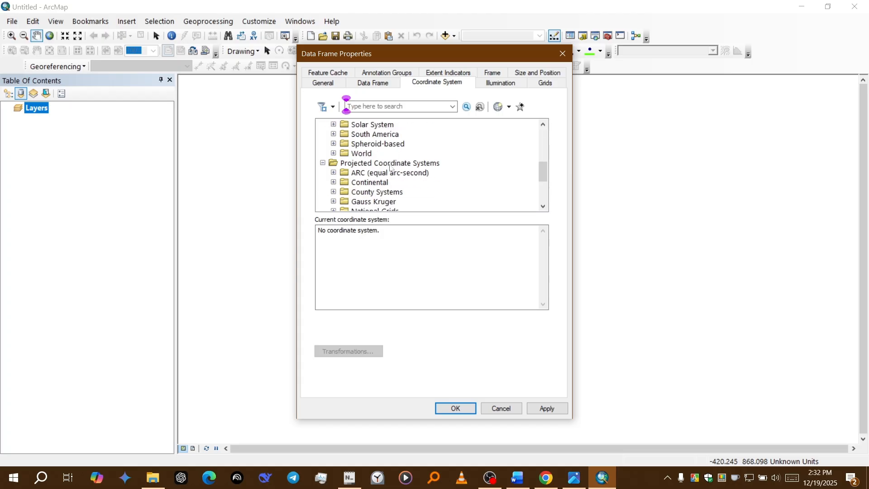
double_click(360, 153)
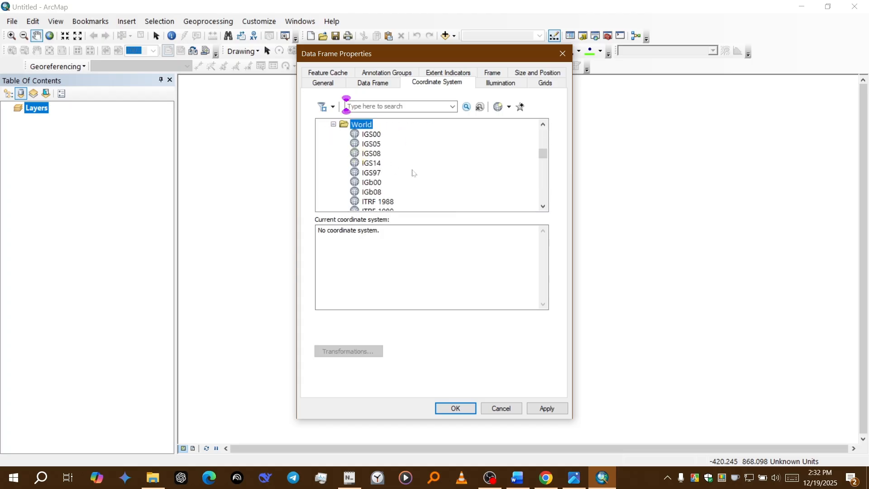
scroll(412, 172, "down", 2)
scroll(412, 172, "down", 3)
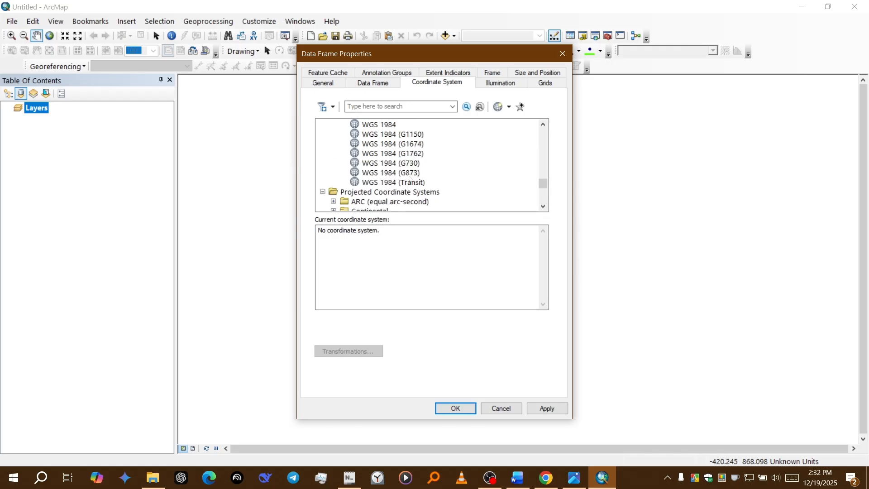
scroll(407, 177, "up", 1)
left_click(388, 154)
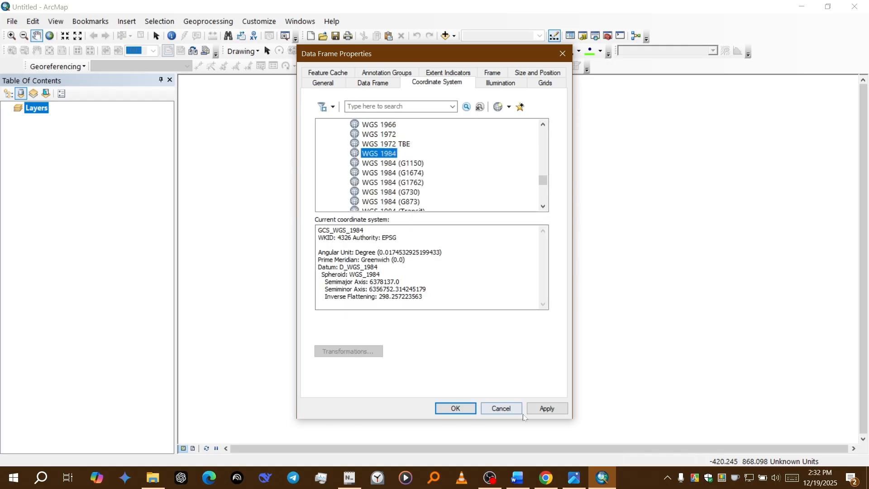
left_click(545, 408)
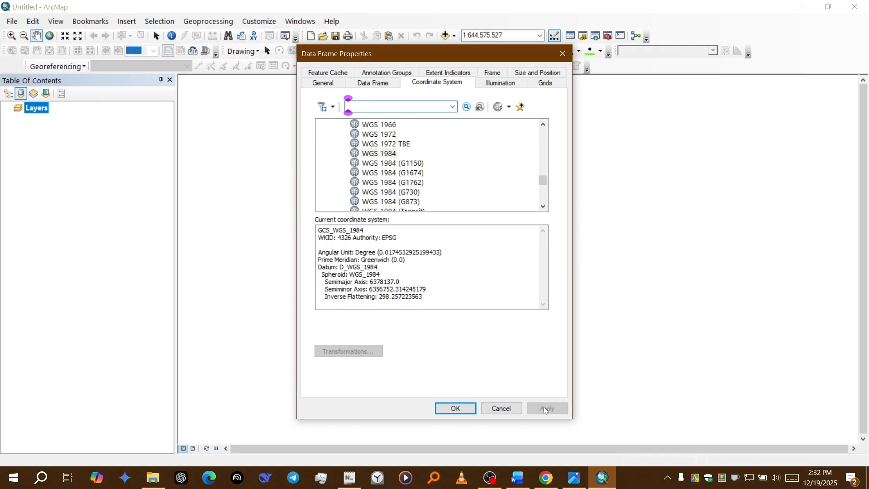
left_click(454, 408)
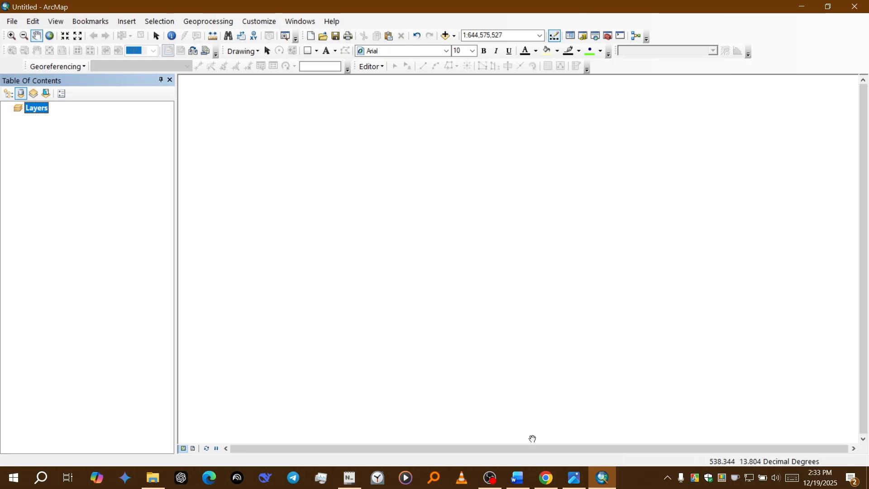
Step: Examine the outline of Mokosh Beel and its sampling stations in the image study area map v2.jpg
left_click(574, 478)
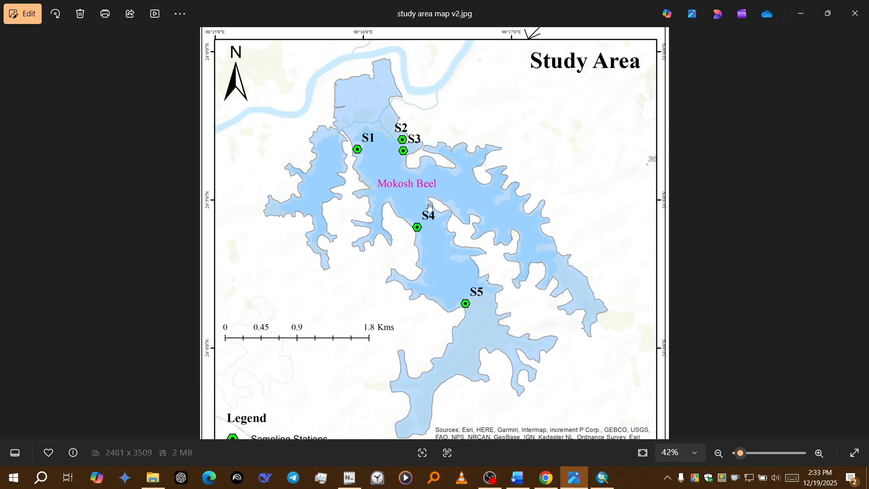
scroll(436, 203, "down", 1)
scroll(408, 261, "up", 2)
left_click_drag(408, 262, 405, 196)
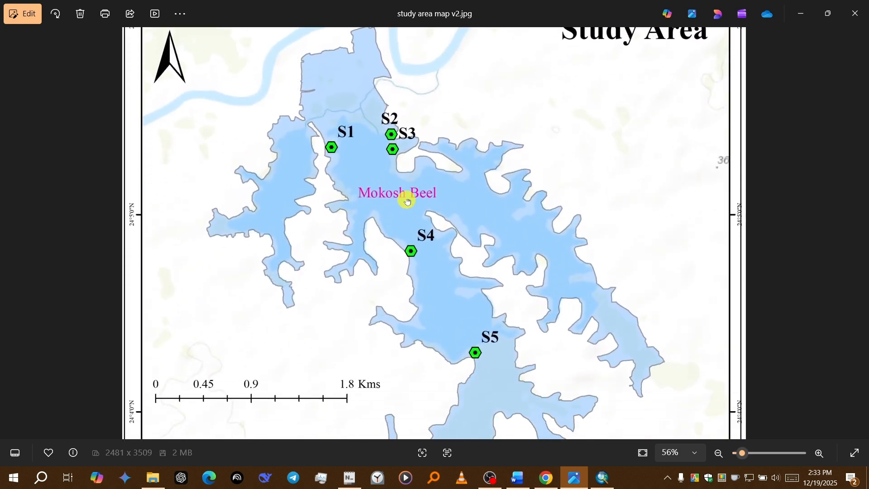
scroll(406, 196, "down", 1)
left_click_drag(411, 315, 381, 271)
scroll(413, 250, "down", 2)
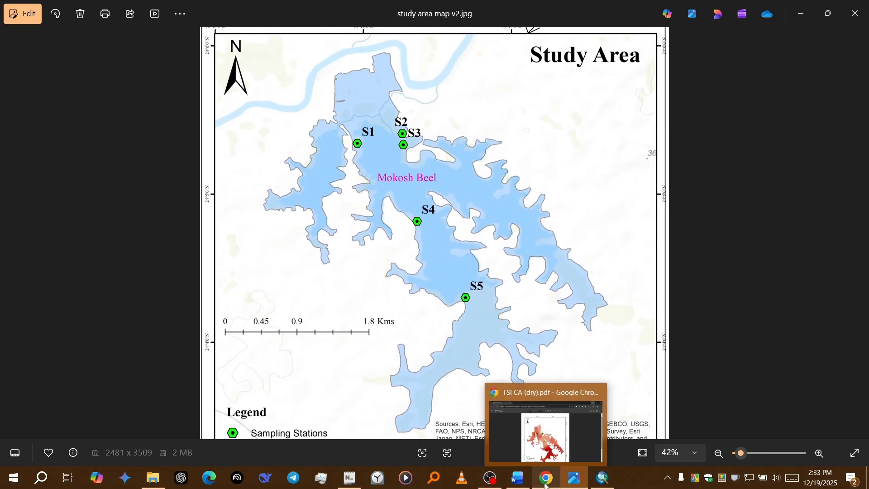
Step: Examine the dry season map in TSI CA (dry).pdf, and minimize it and the study area image to return to ArcMap
left_click(546, 479)
scroll(482, 329, "down", 3)
scroll(483, 329, "up", 2)
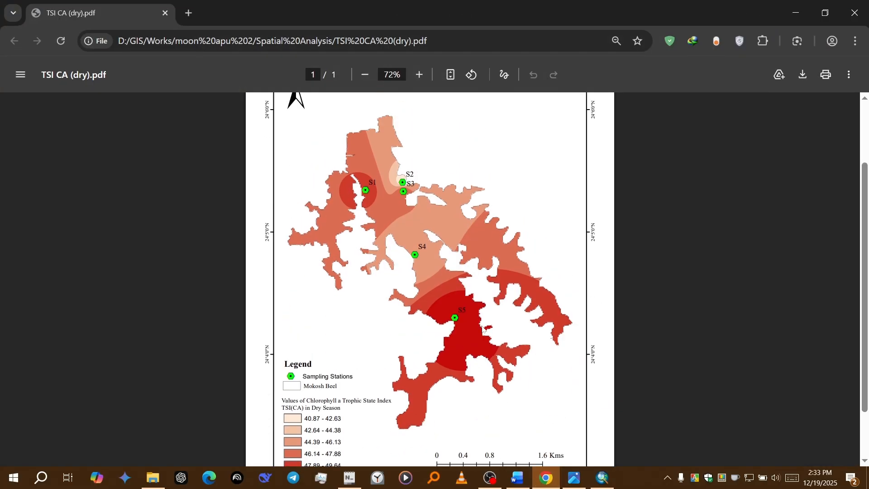
left_click(796, 13)
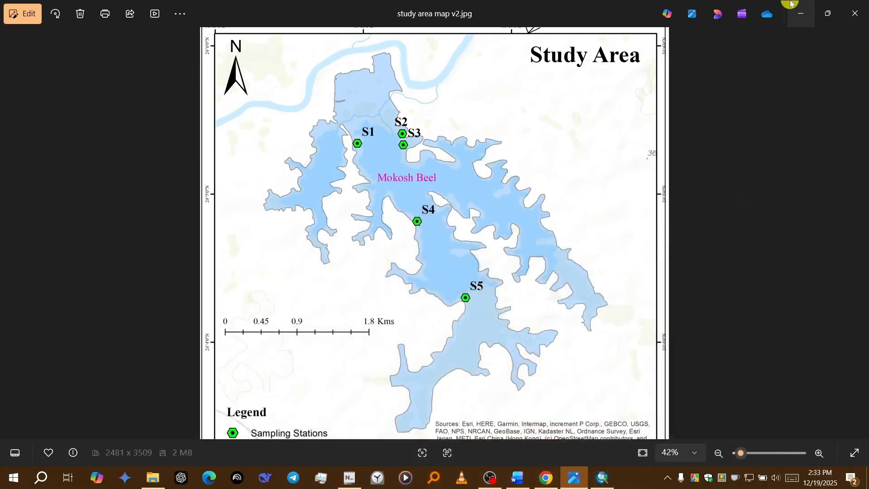
left_click(797, 9)
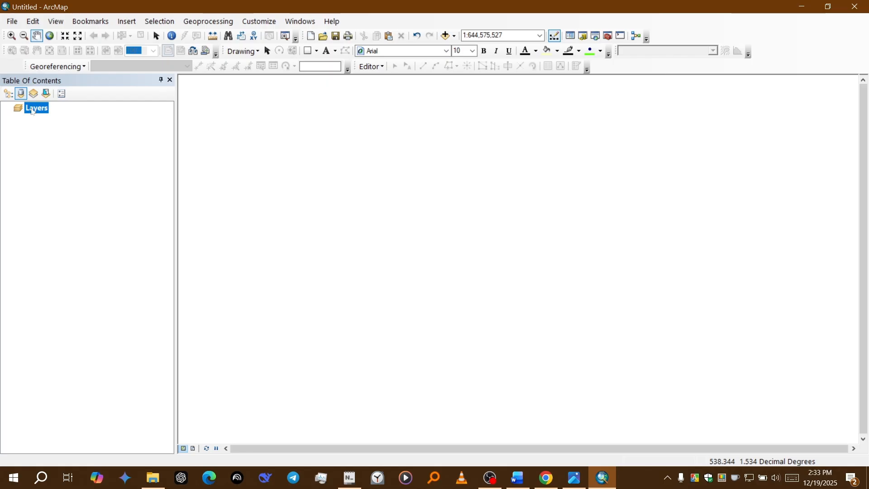
right_click(32, 111)
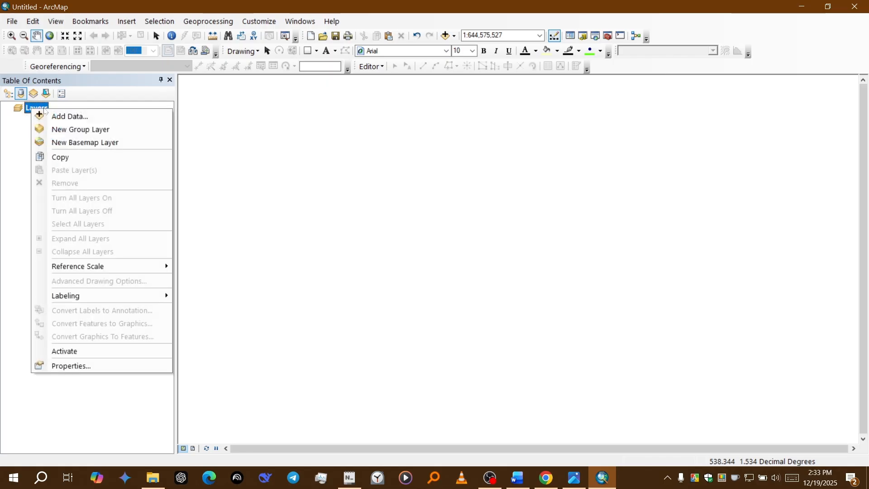
left_click(55, 117)
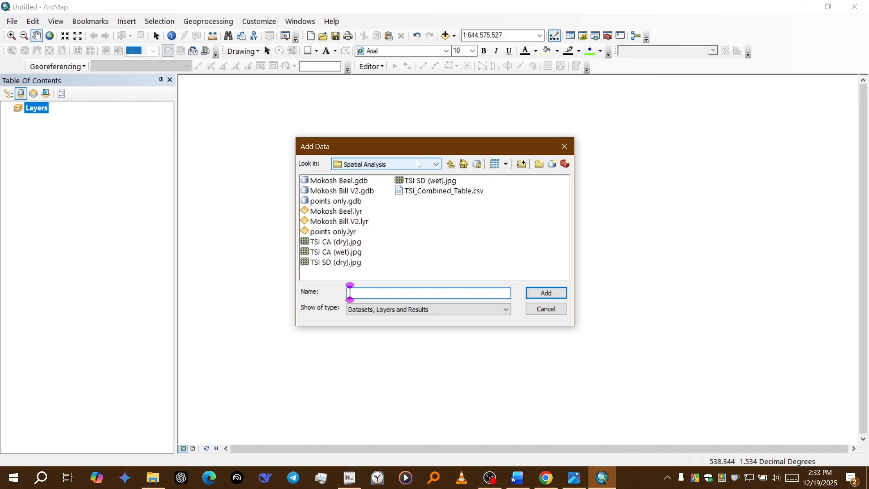
left_click(450, 164)
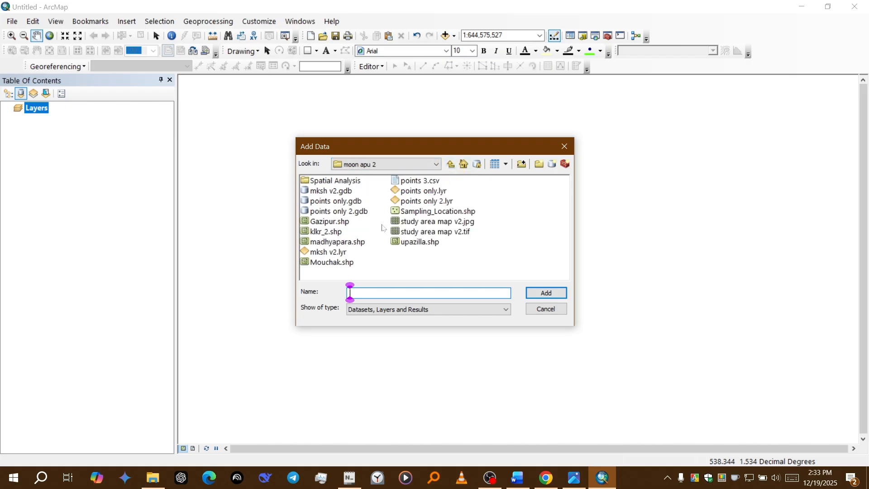
left_click(340, 252)
left_click(449, 272)
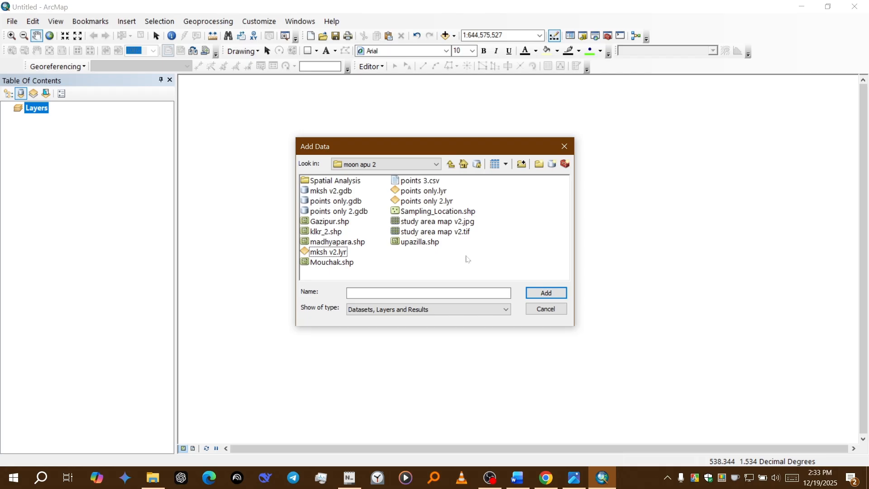
double_click(339, 180)
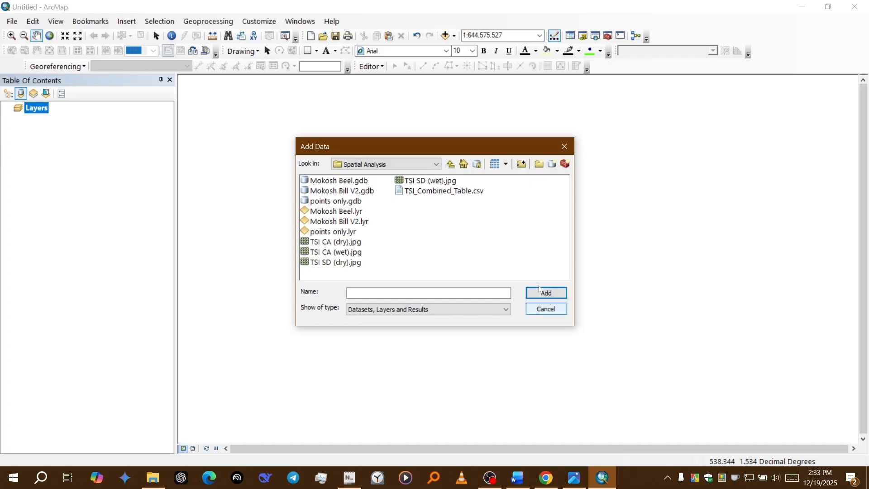
left_click(451, 164)
left_click(548, 308)
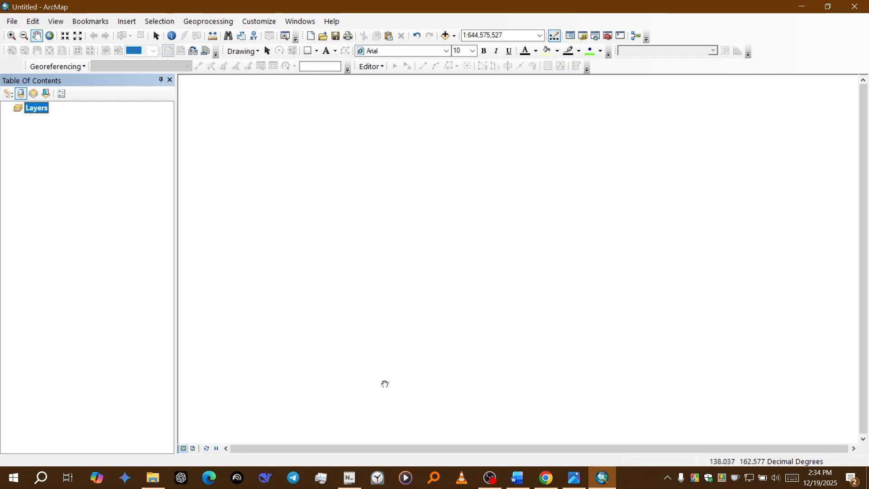
Step: Open the KML To Layer conversion tool and choose Mokosh Bill V2.kml from the moon apu 2 folder as input
left_click(607, 40)
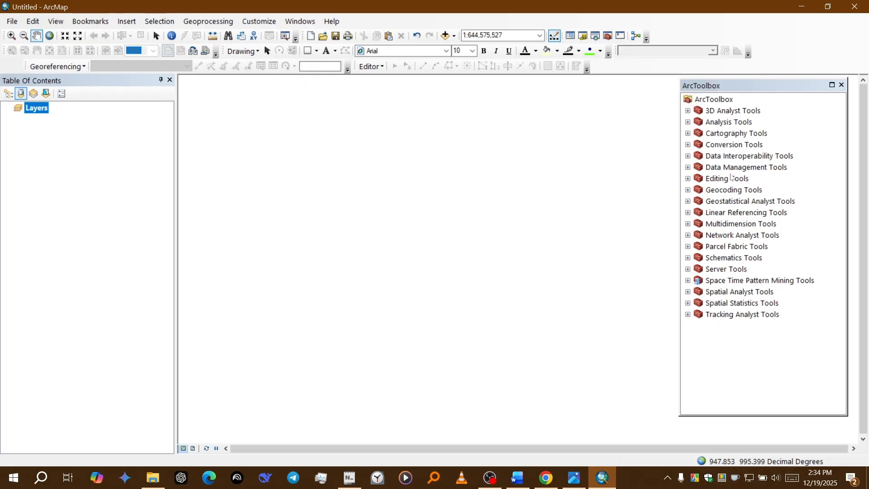
double_click(735, 146)
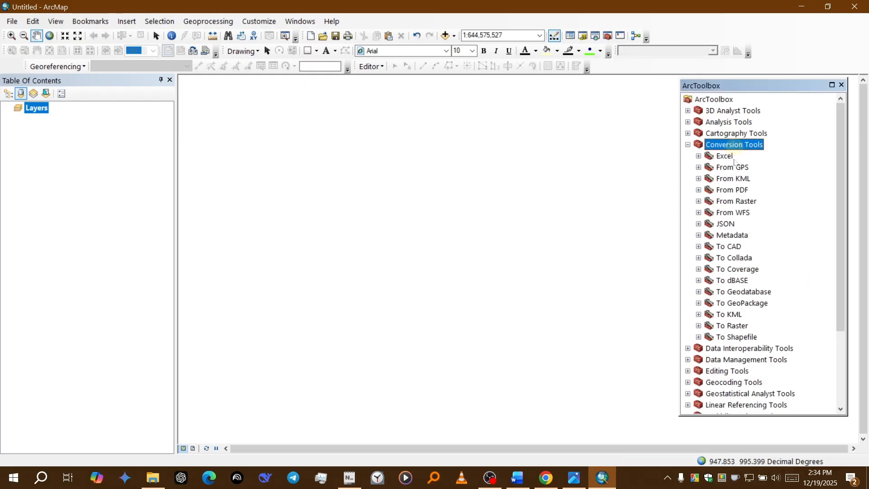
double_click(733, 179)
left_click(740, 190)
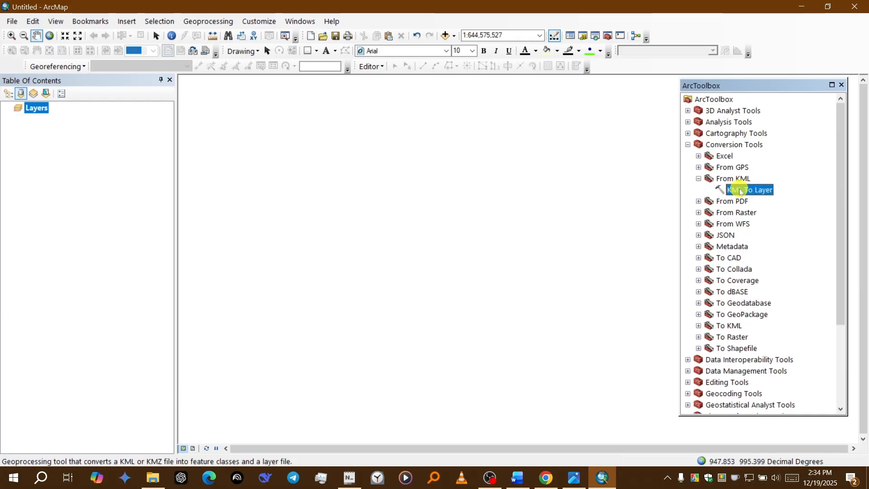
double_click(741, 190)
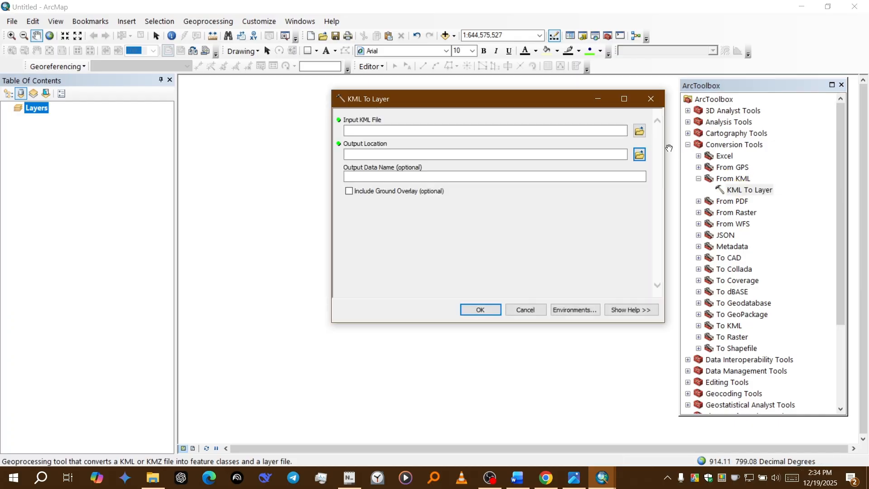
left_click(639, 130)
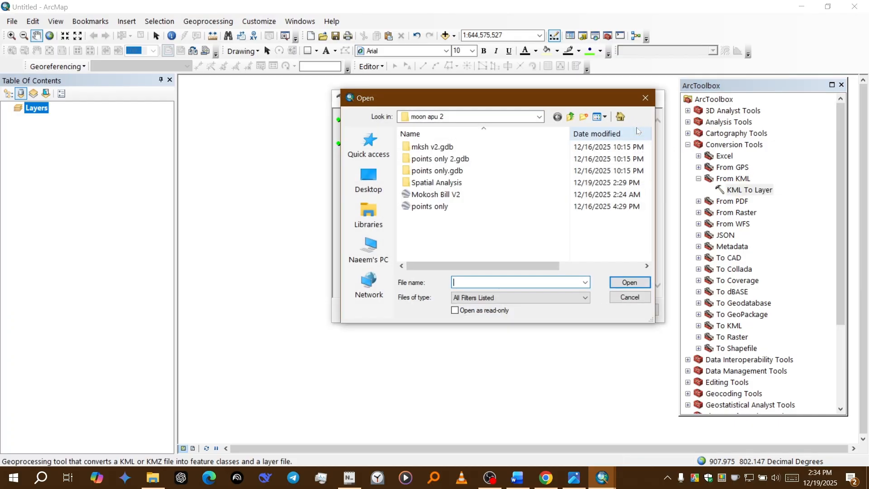
left_click(459, 195)
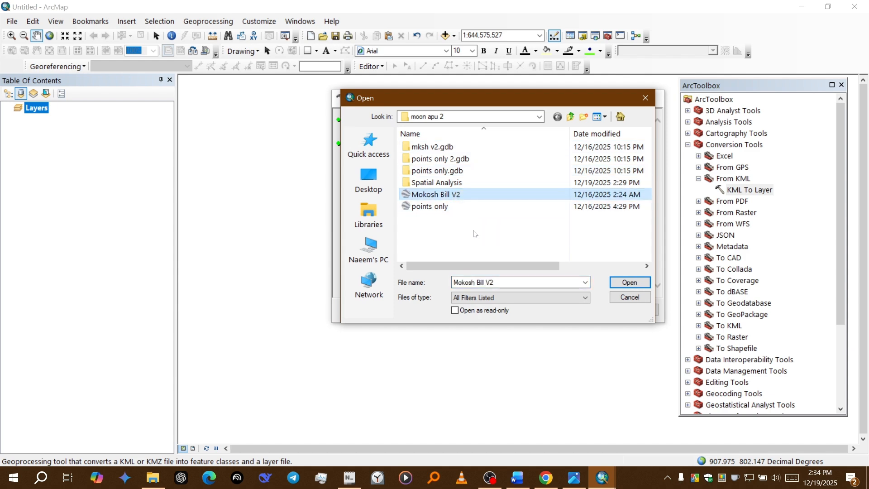
left_click_drag(484, 265, 466, 280)
left_click(629, 282)
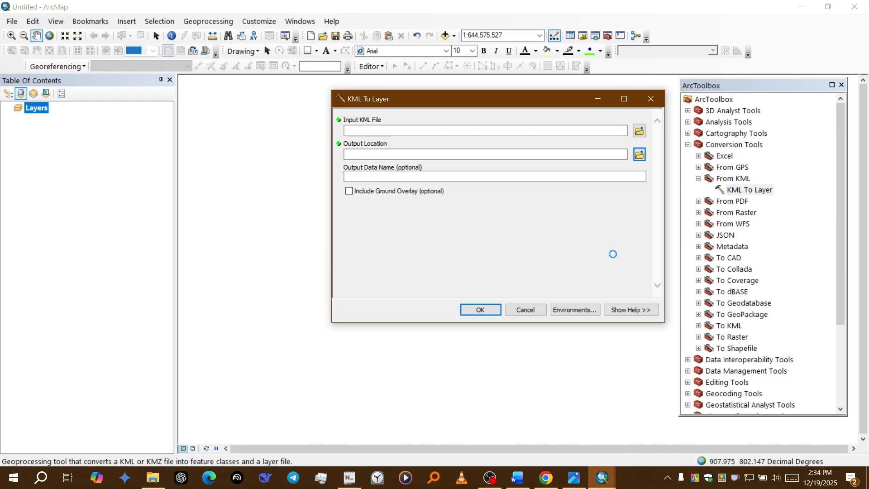
Step: Set the output data name to Mokosh Beel, run the KML conversion, and close the toolbox
left_click(527, 177)
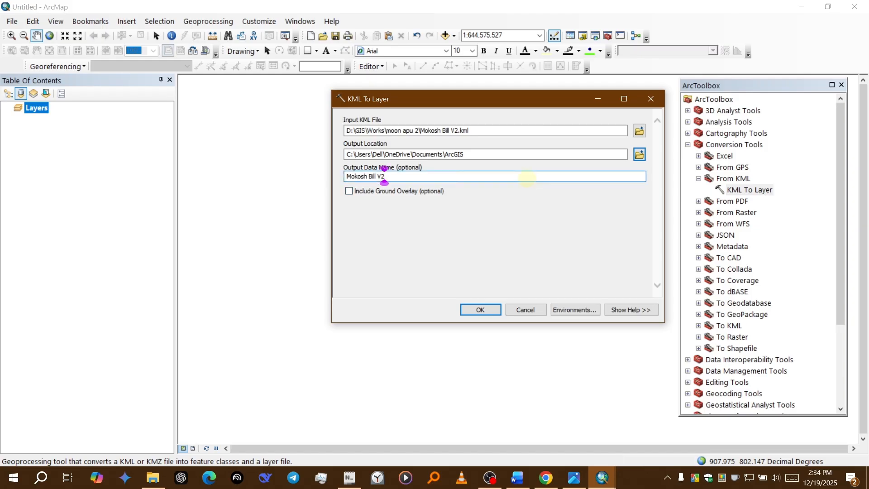
key("BackSpace")
key("BackSpace")
key("BackSpace")
key("BackSpace")
key("BackSpace")
key("BackSpace")
key("BackSpace")
key("BackSpace")
key("BackSpace")
key("BackSpace")
key("BackSpace")
key("BackSpace")
key("BackSpace")
key("BackSpace")
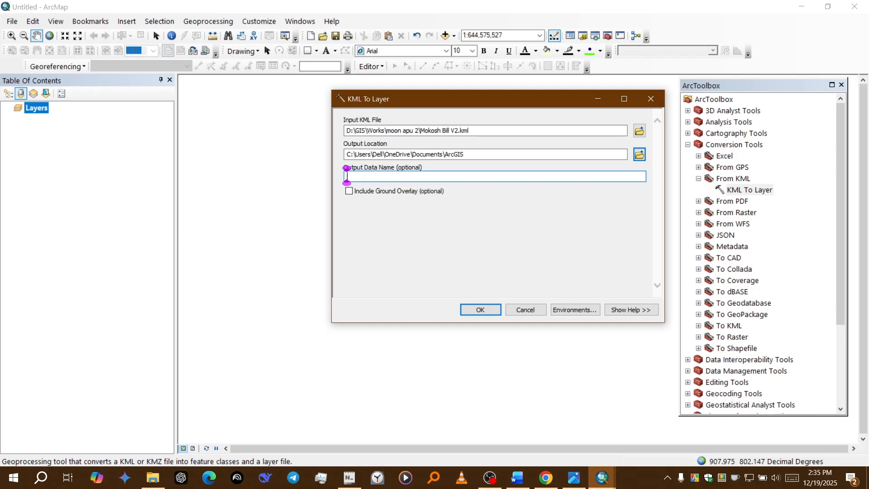
type("Mokosh")
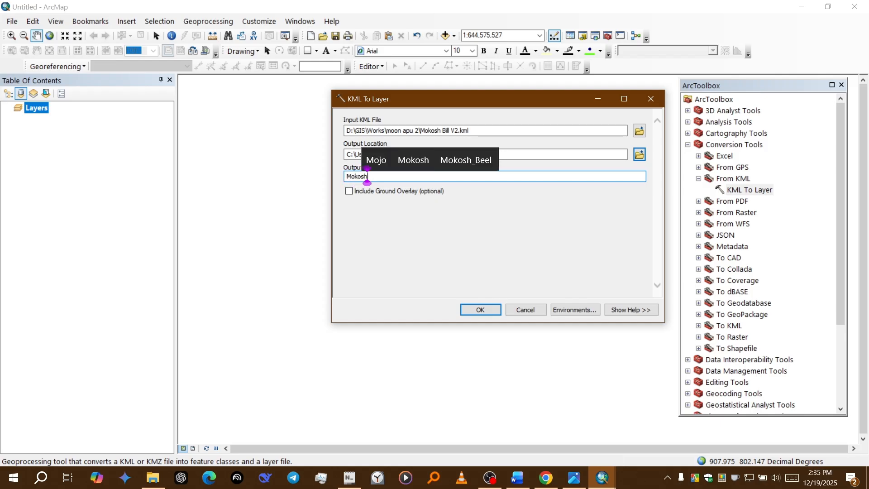
type(" Beel")
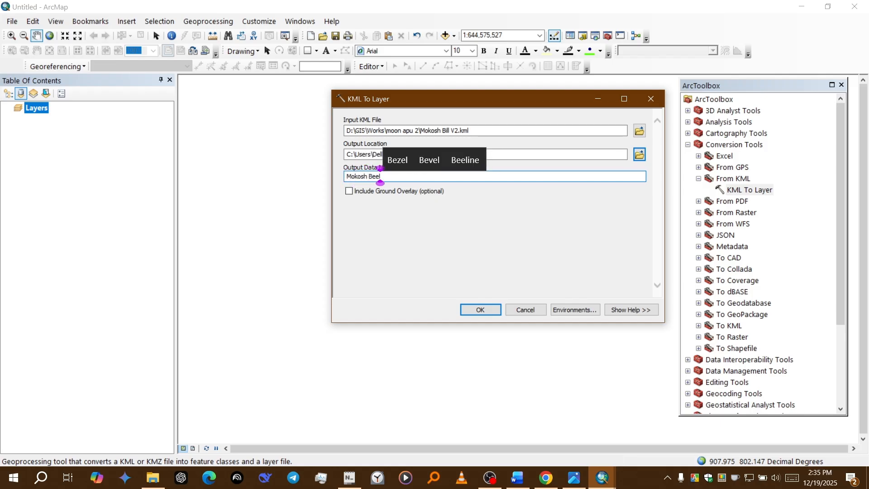
left_click(478, 310)
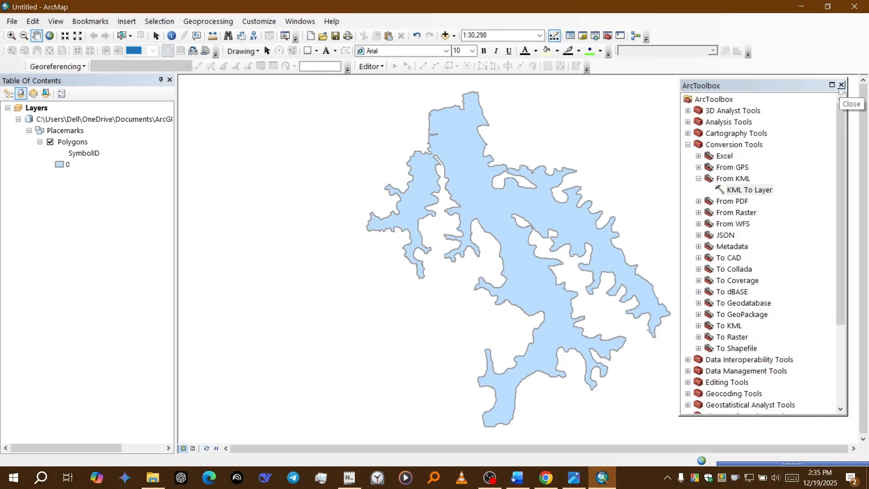
left_click(840, 86)
Step: Rename the Polygons layer as Mokosh Beel
left_click_drag(631, 185, 617, 174)
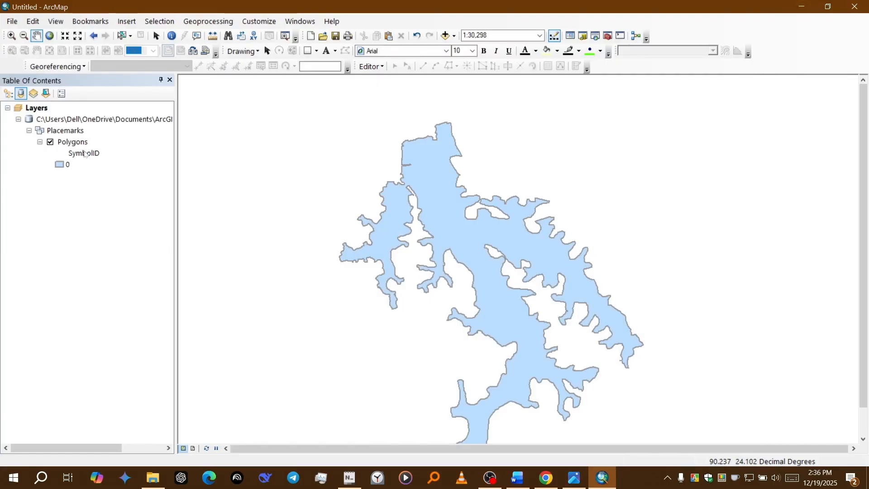
left_click(75, 143)
left_click(74, 143)
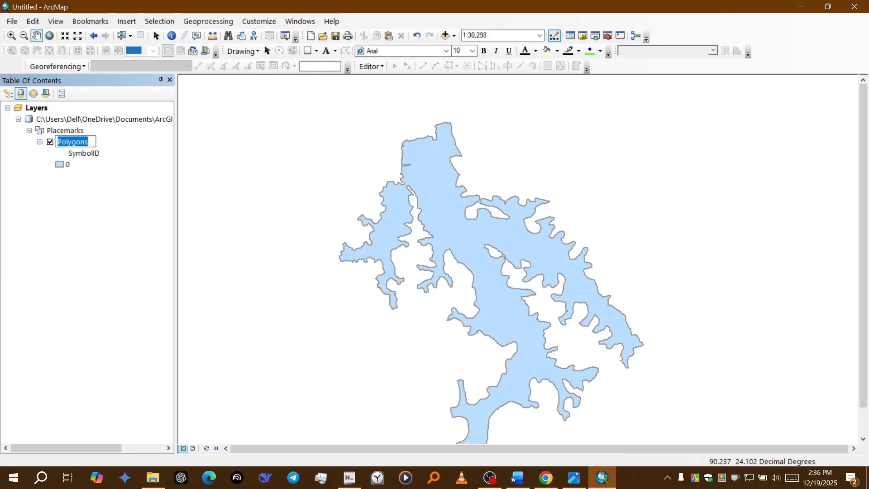
type("Mokosh ")
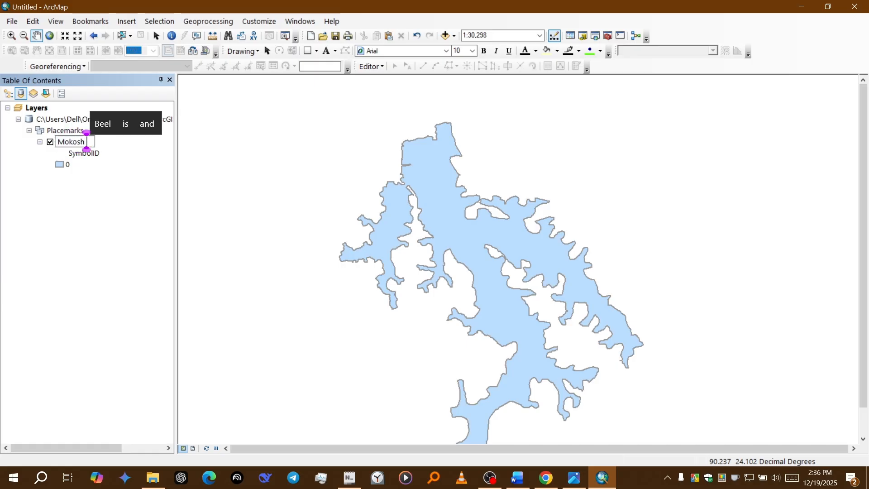
type("Beel")
key("Return")
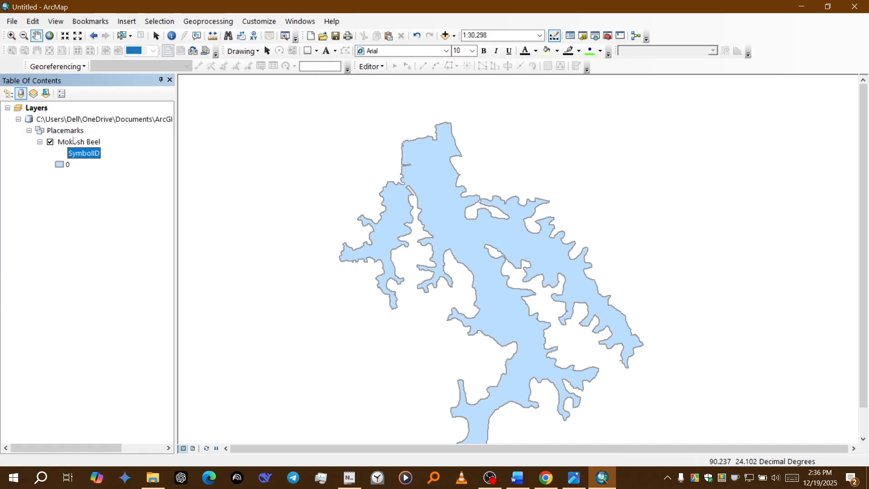
Step: Rename the layer's SymbolID heading and its symbol label 0 both as Mokosh Beel
key("F2")
type("Mo")
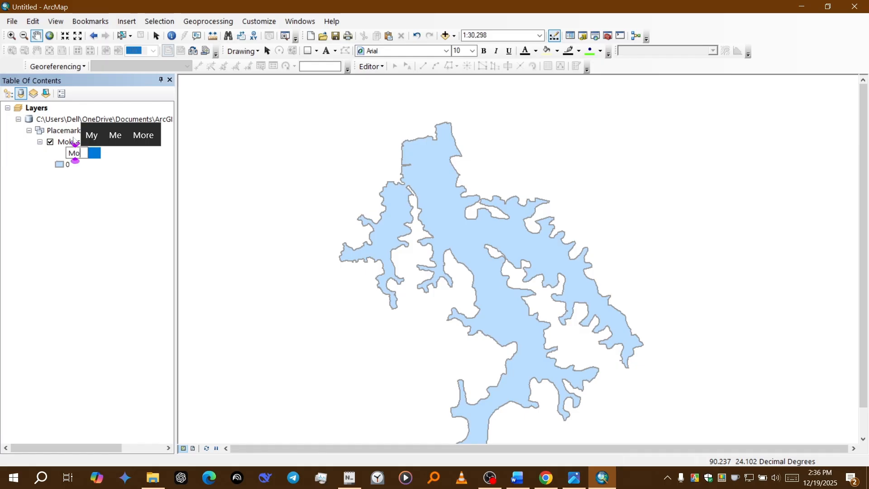
type("kosh Beel")
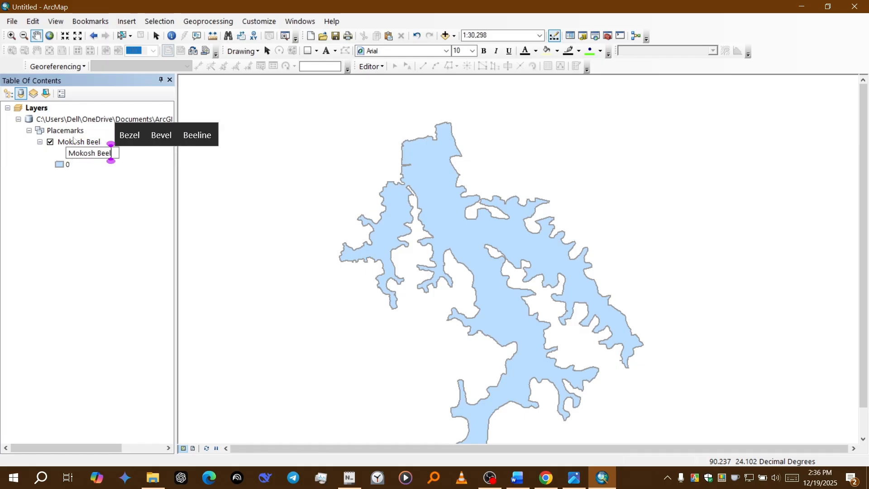
key("Return")
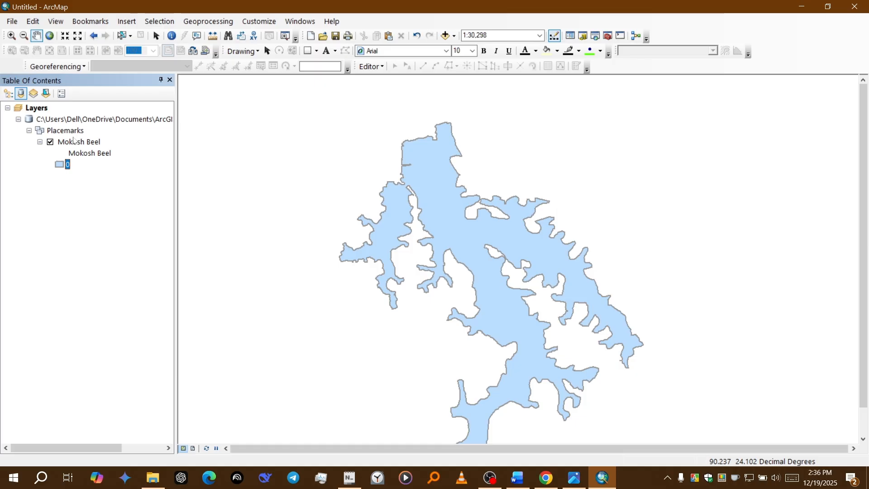
key("F2")
type("Moko")
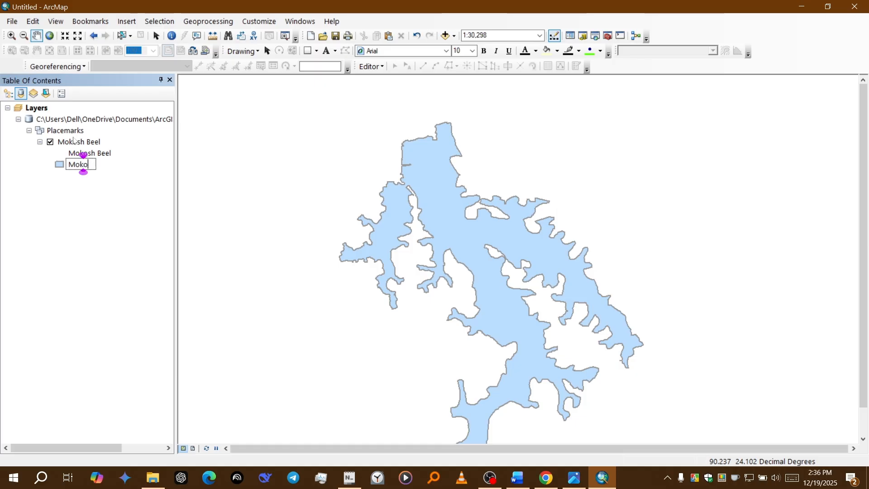
type("sh Beel")
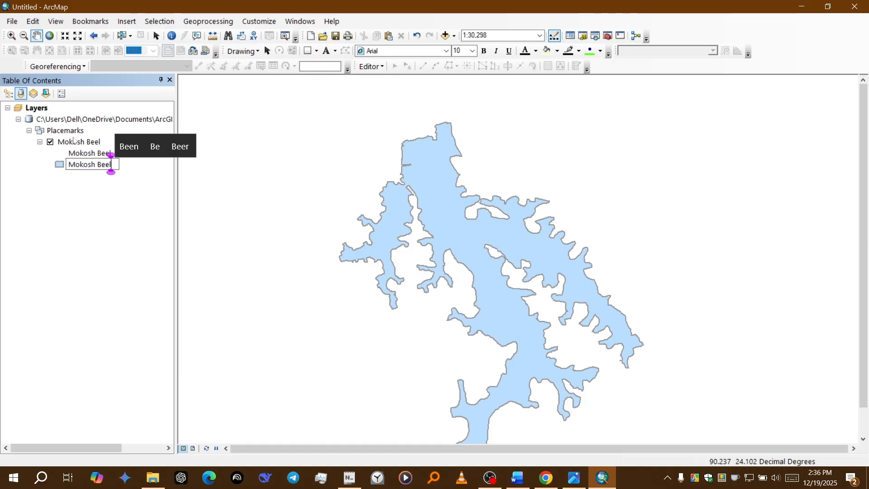
key("Return")
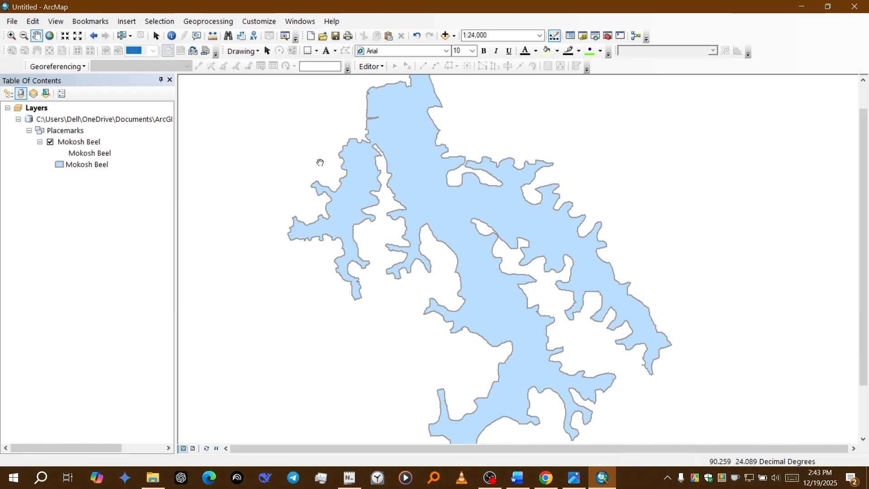
Step: Start adding XY data and load TSI_Combined_Table.csv from the Spatial Analysis folder as the source table
left_click(12, 21)
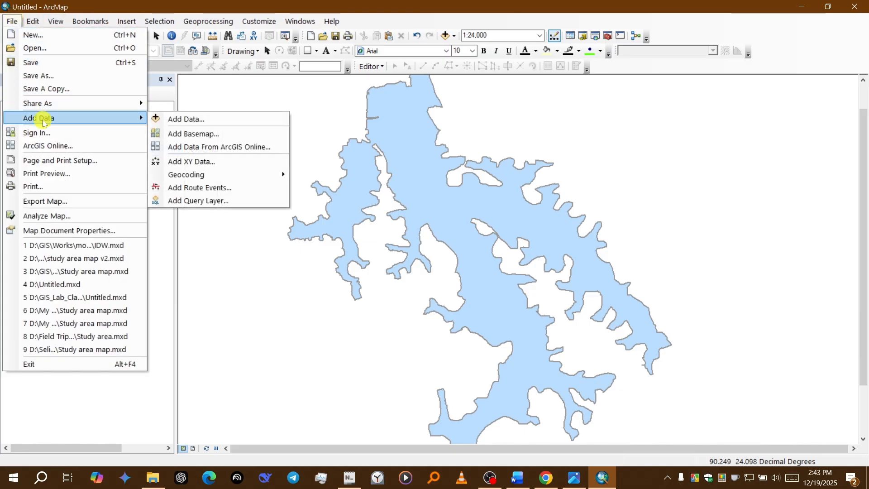
left_click(202, 162)
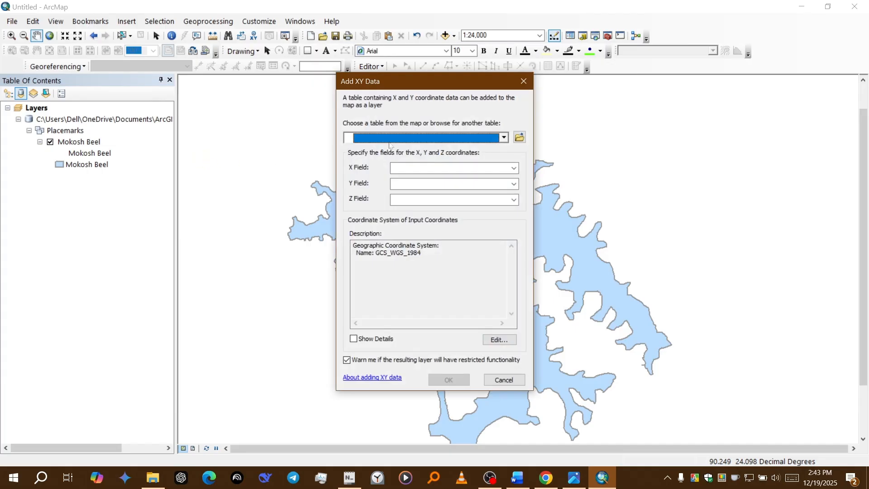
left_click(520, 138)
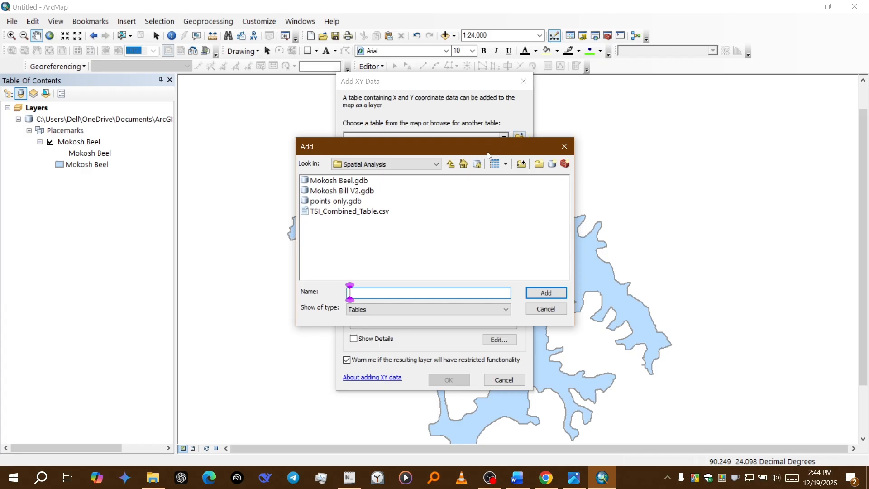
left_click(450, 163)
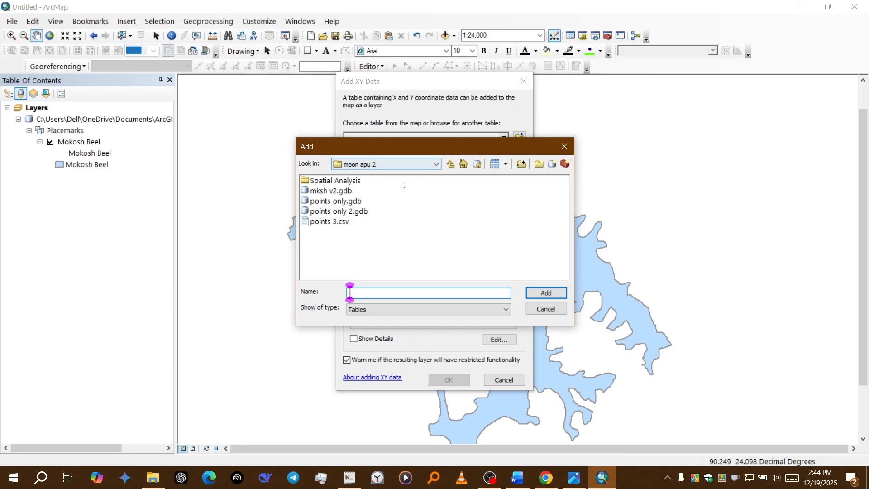
left_click(350, 182)
double_click(351, 182)
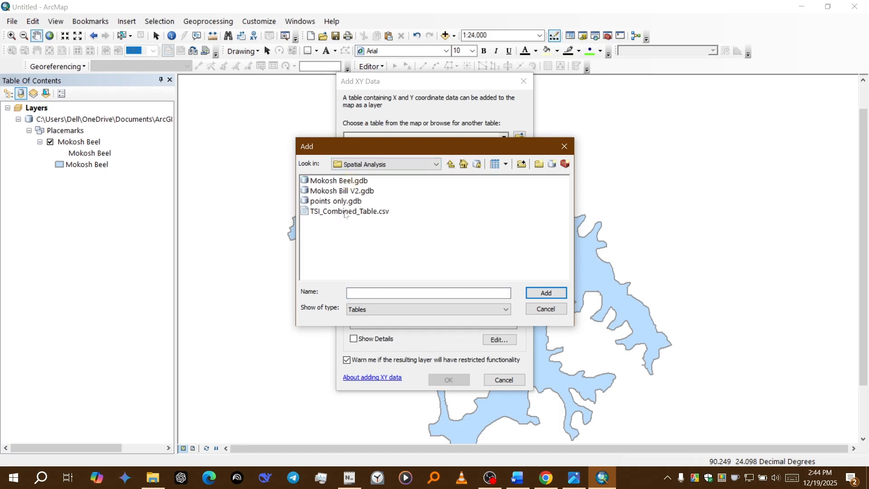
left_click(345, 212)
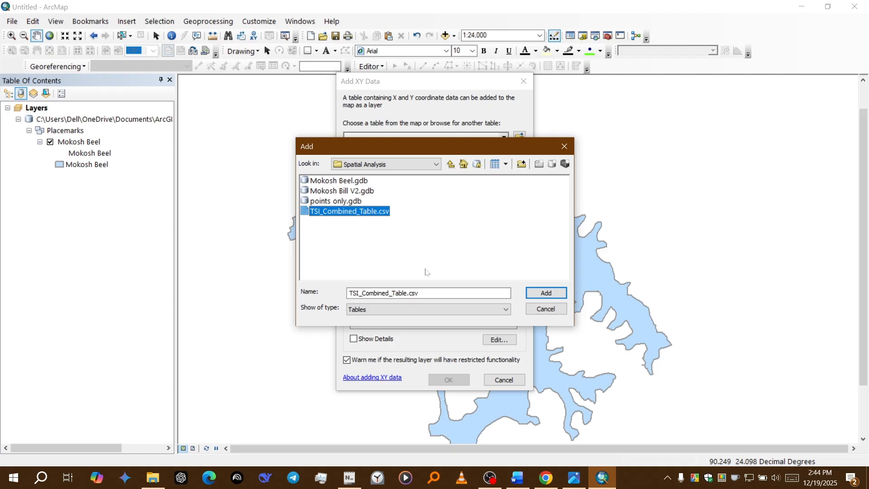
left_click(546, 292)
Step: Use Longitude as the X field and Latitude as the Y field, and check the coordinate system of the input coordinates
left_click(442, 168)
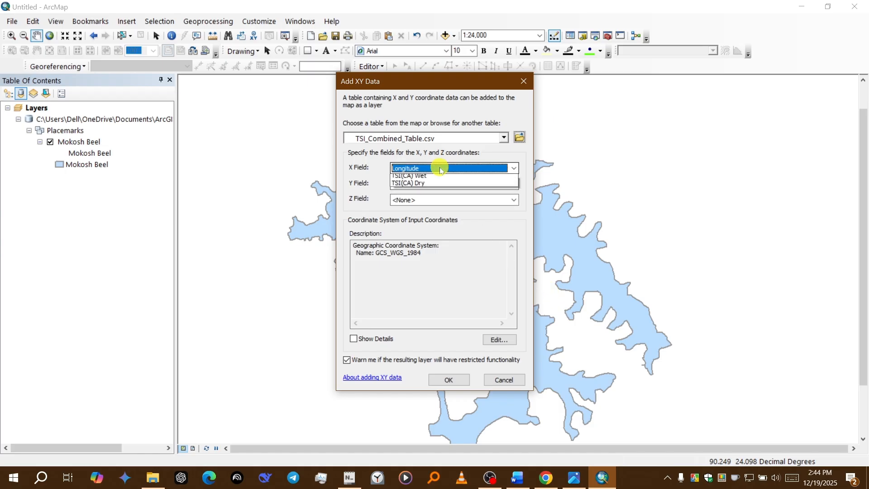
left_click(434, 185)
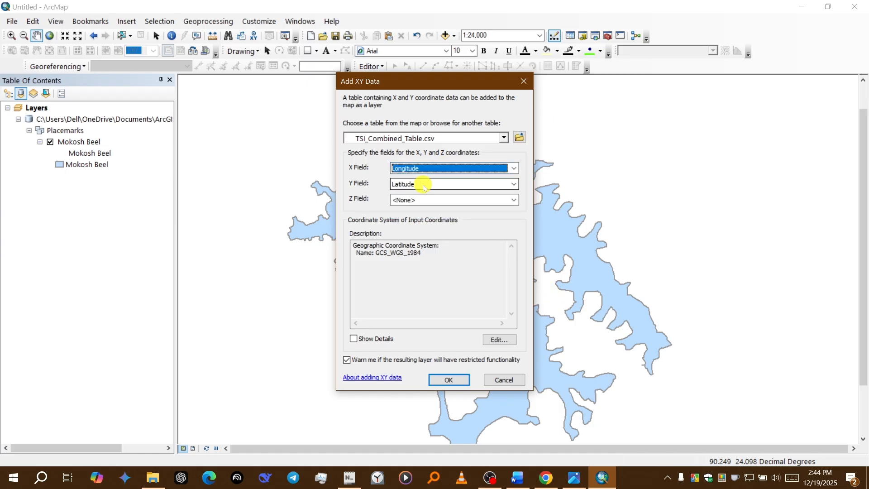
left_click(420, 183)
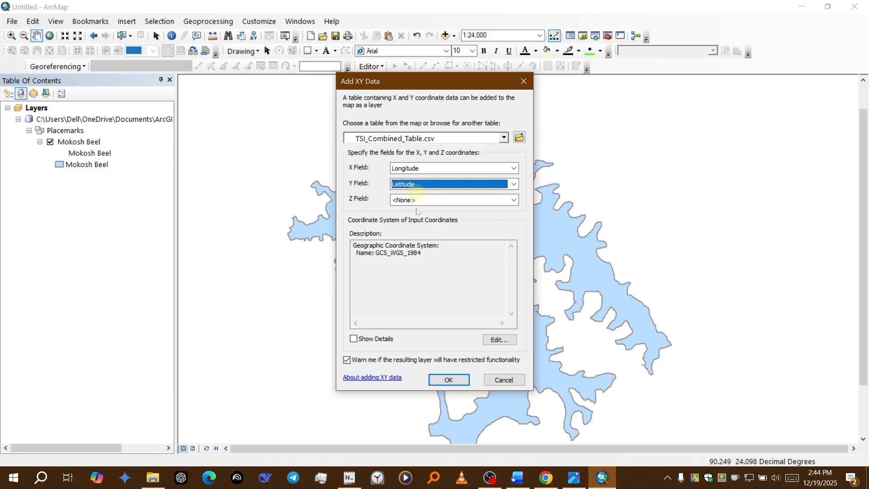
left_click_drag(442, 270, 330, 234)
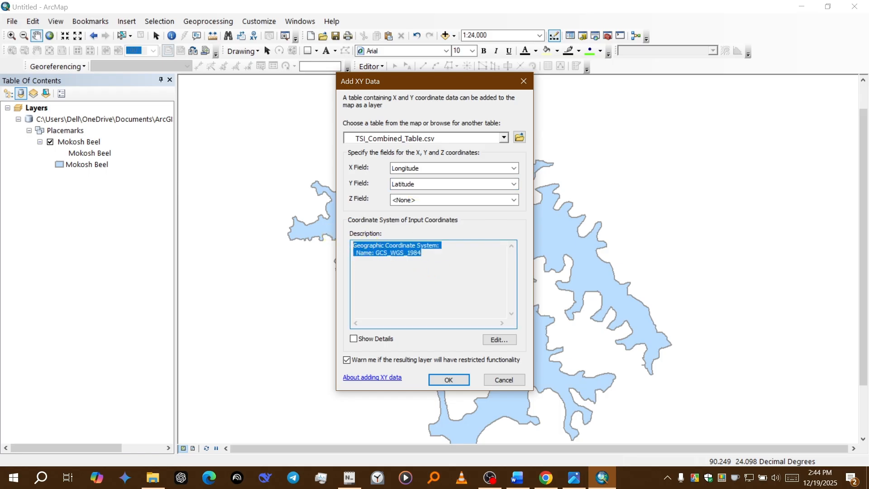
left_click(457, 289)
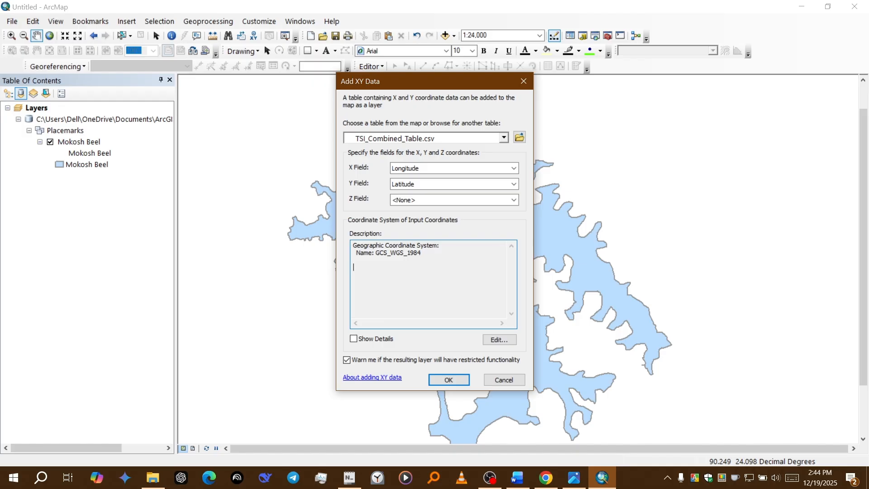
left_click_drag(397, 286, 341, 240)
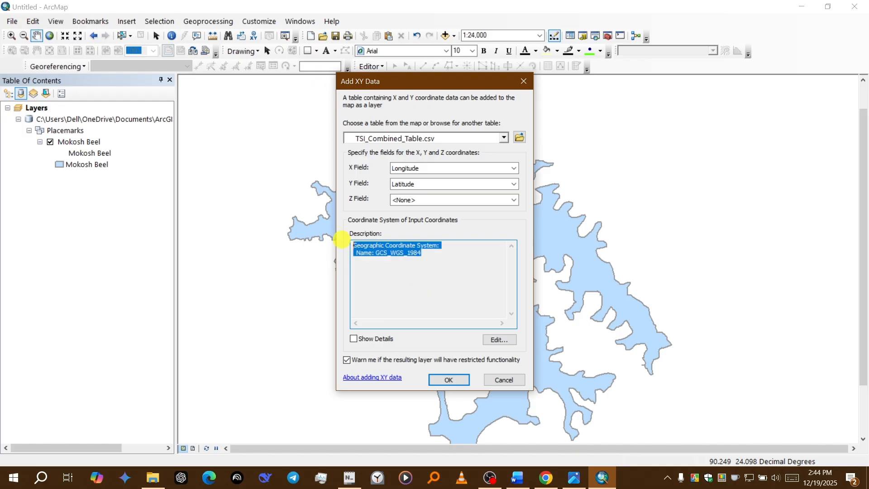
left_click(379, 307)
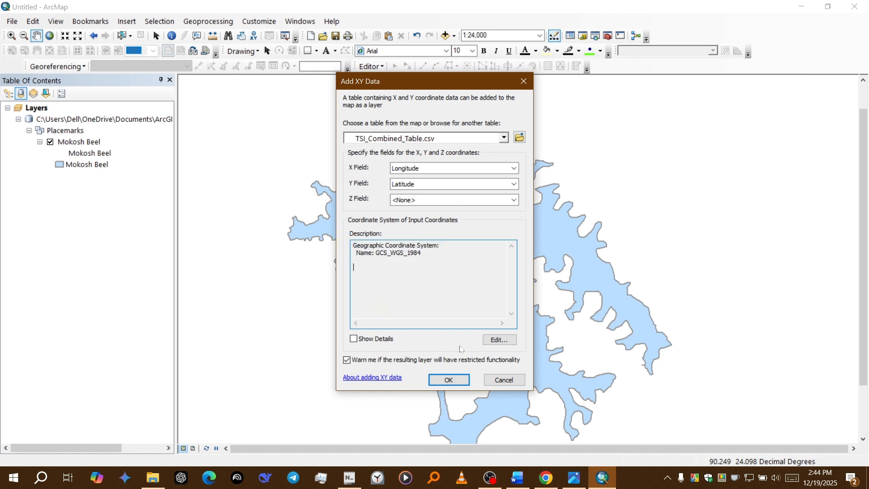
Step: Check the WGS 1984 coordinate system definition without changing it, and add the TSI_Combined_Table.csv points to the map as a layer
left_click(492, 342)
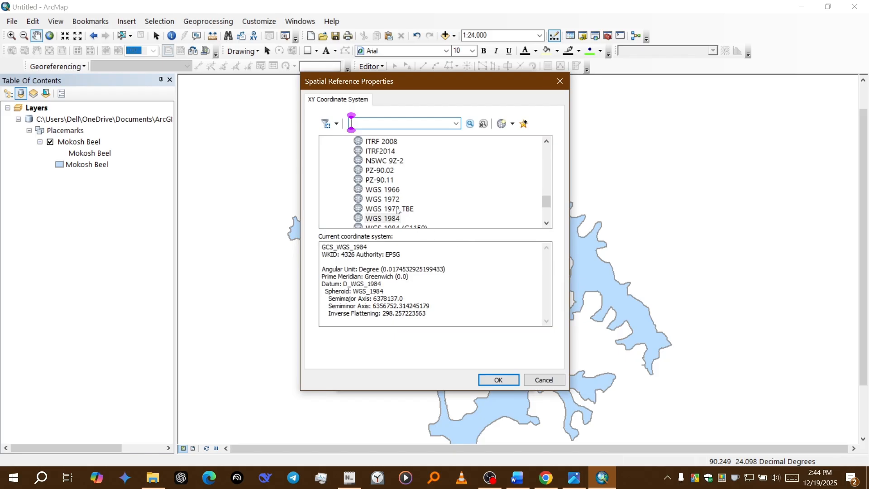
scroll(398, 211, "down", 1)
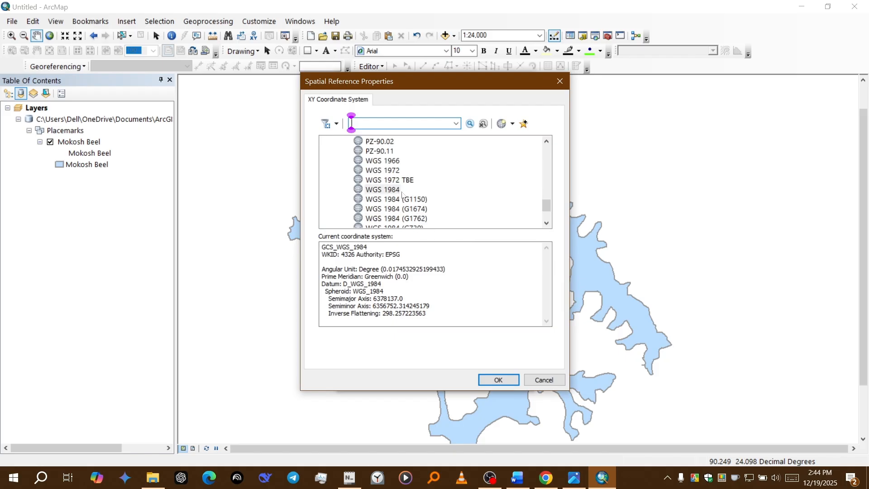
scroll(445, 213, "up", 5)
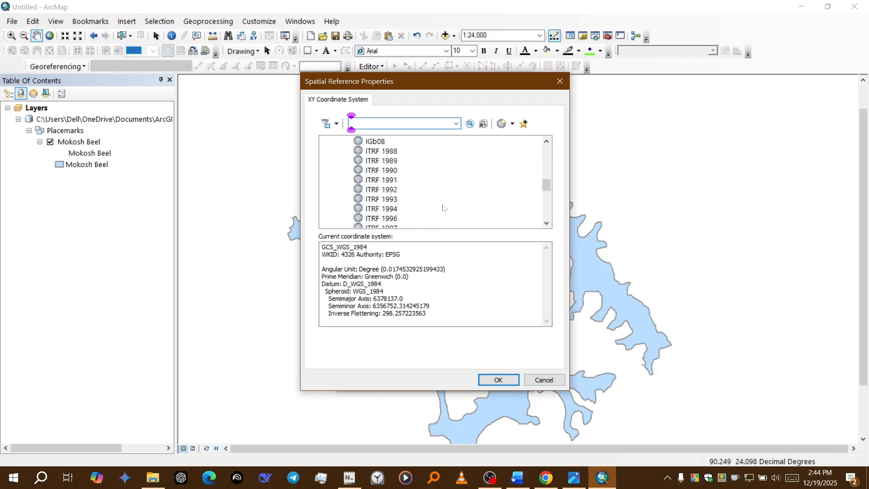
scroll(443, 208, "up", 2)
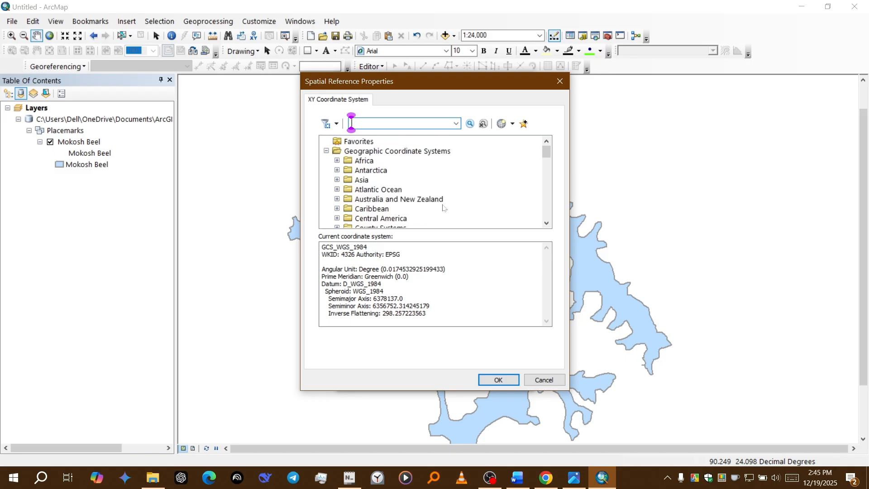
scroll(444, 208, "down", 10)
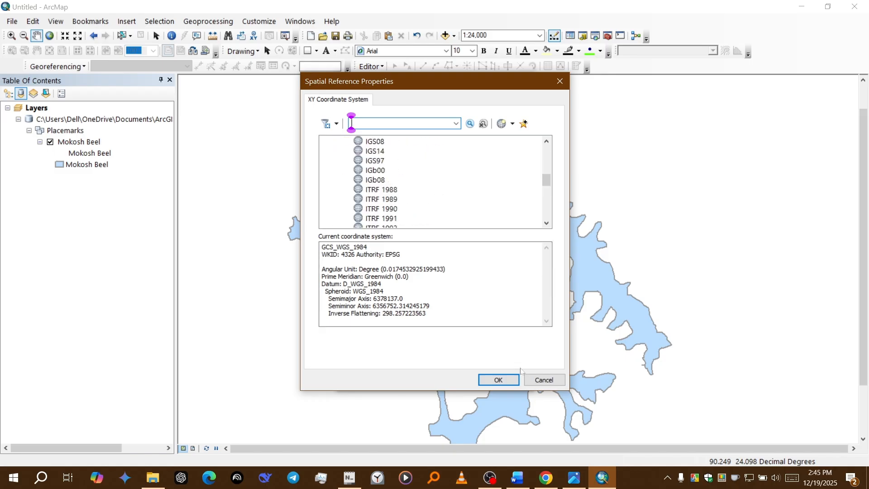
left_click(525, 378)
left_click(448, 380)
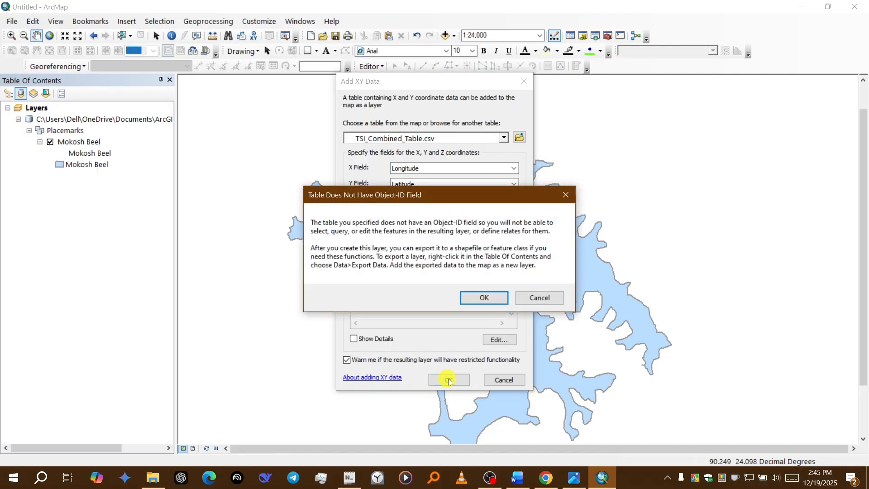
left_click(472, 297)
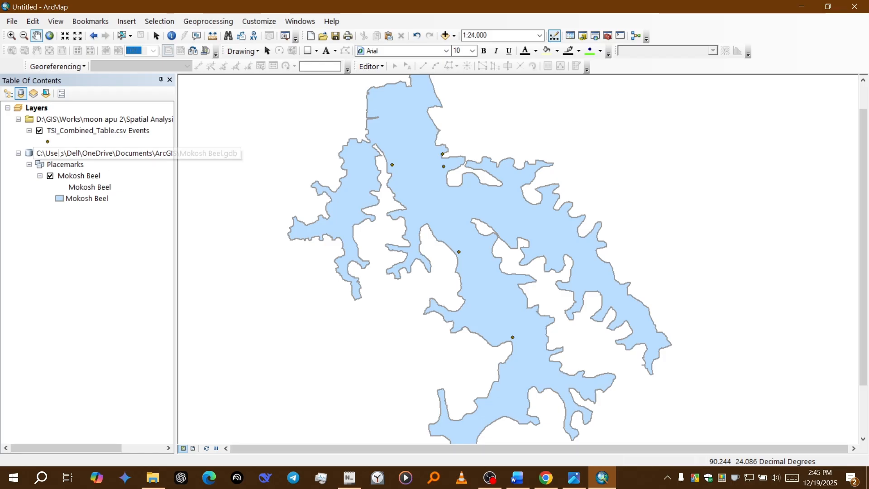
Step: Change the station points' symbol to the green rounded marker with a black centre dot at size 18
double_click(47, 142)
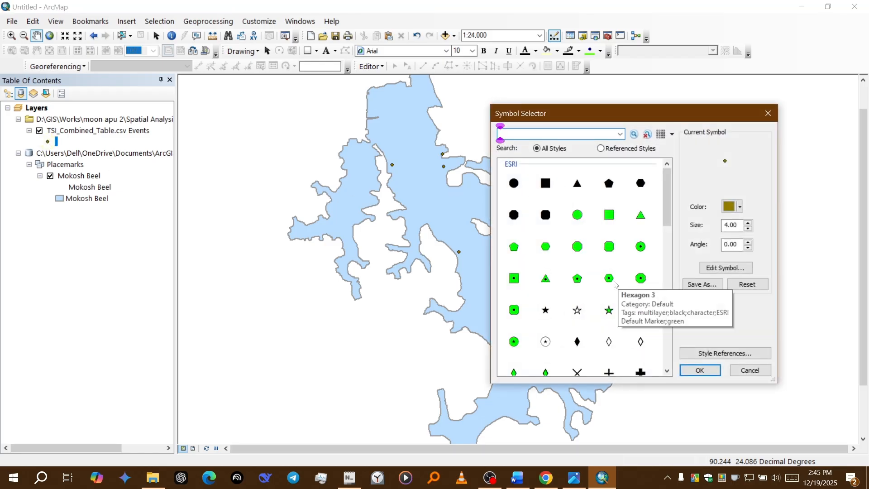
left_click(641, 278)
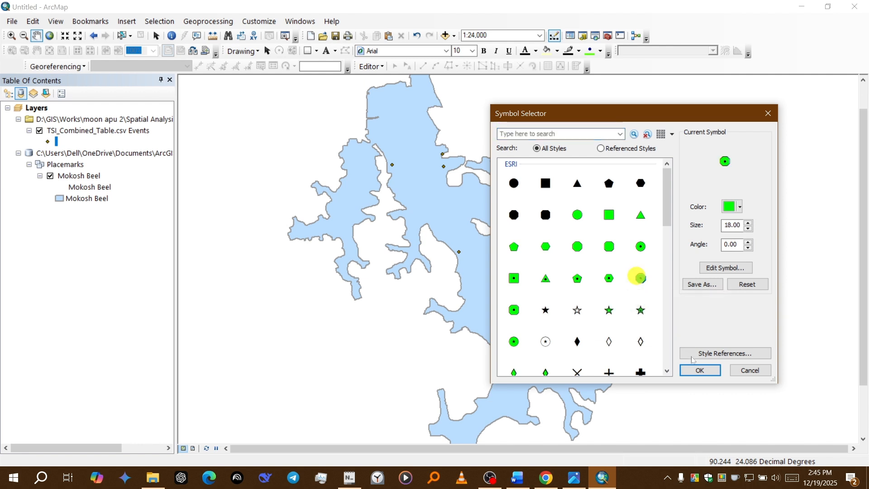
left_click(694, 369)
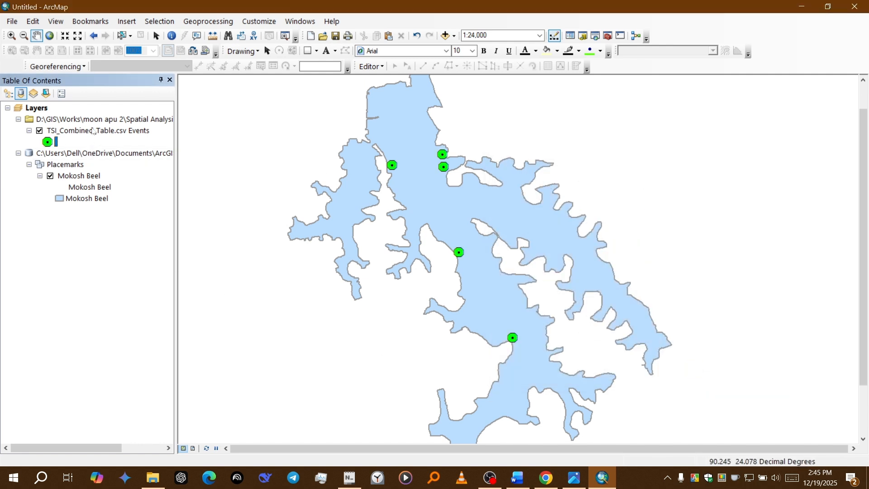
Step: Rename the TSI_Combined_Table.csv Events layer as Sampling Stations
left_click(94, 131)
left_click(93, 132)
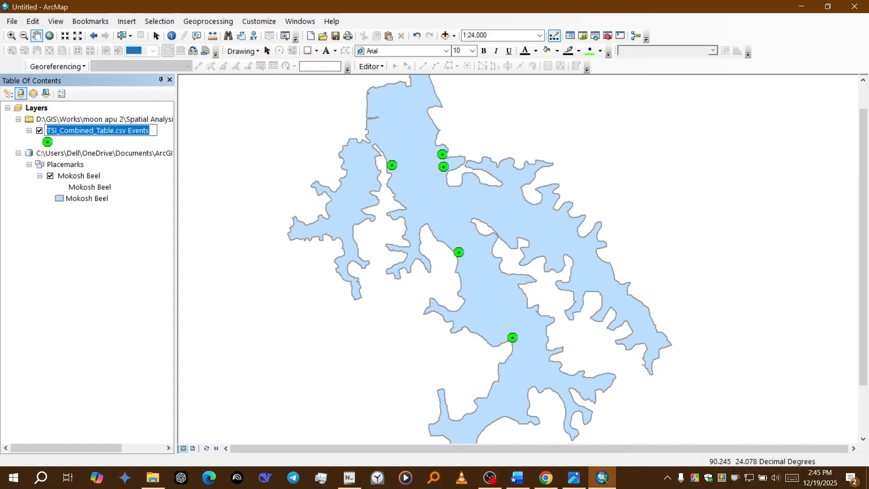
type("Sampling")
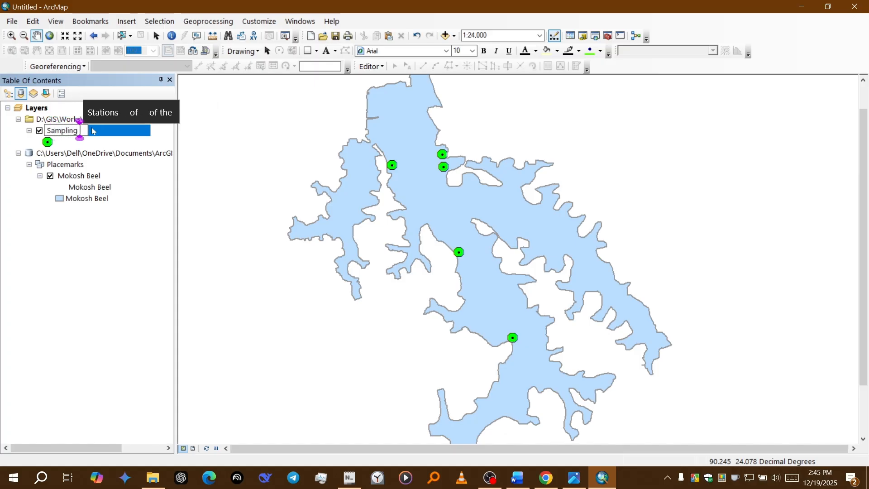
type(" Stations")
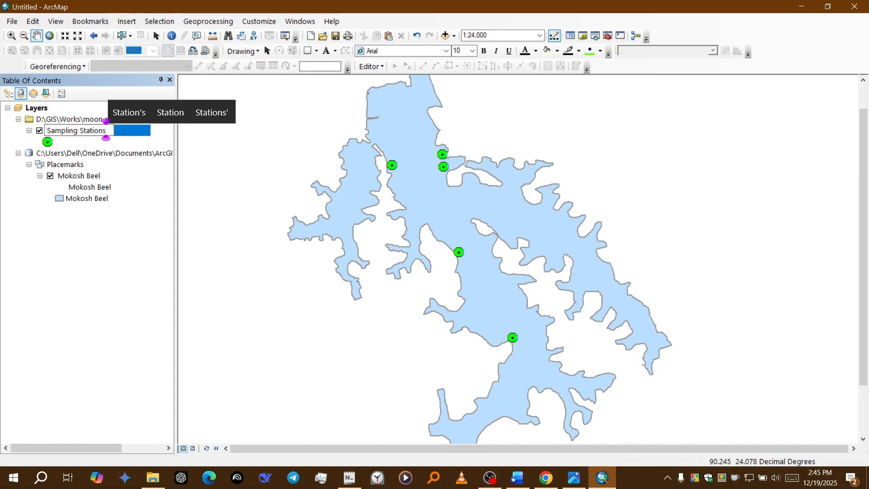
key("Return")
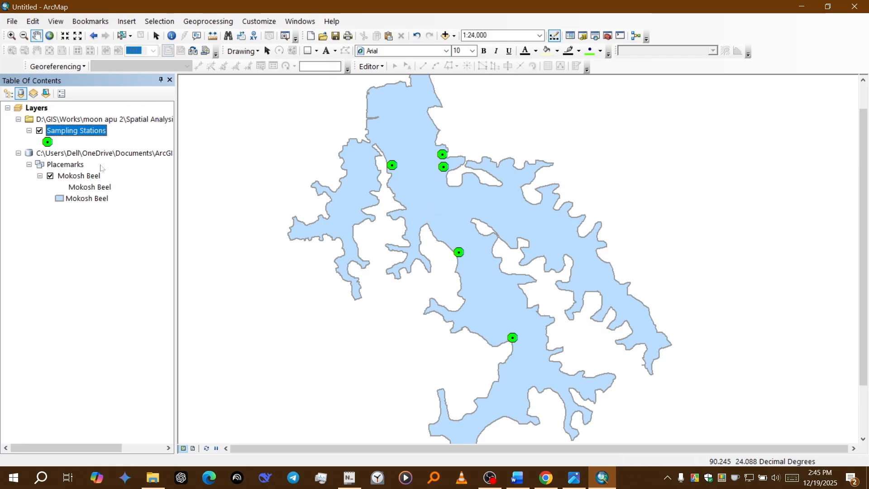
Step: Turn on feature labels for the Sampling Stations layer, using Station as the label field
right_click(61, 126)
left_click(139, 371)
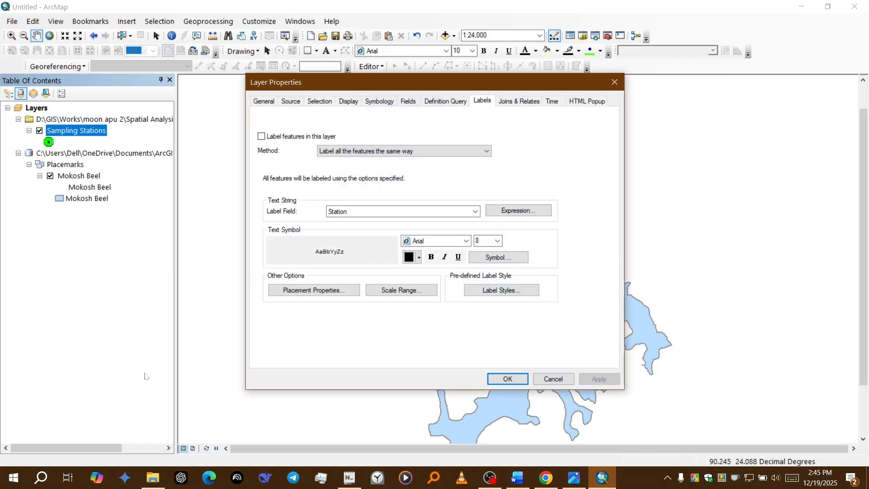
left_click(447, 101)
left_click(482, 101)
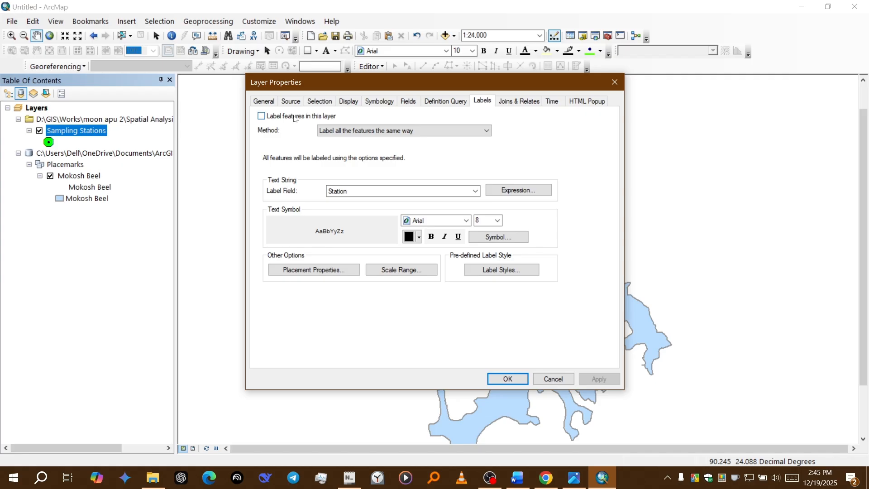
left_click(299, 116)
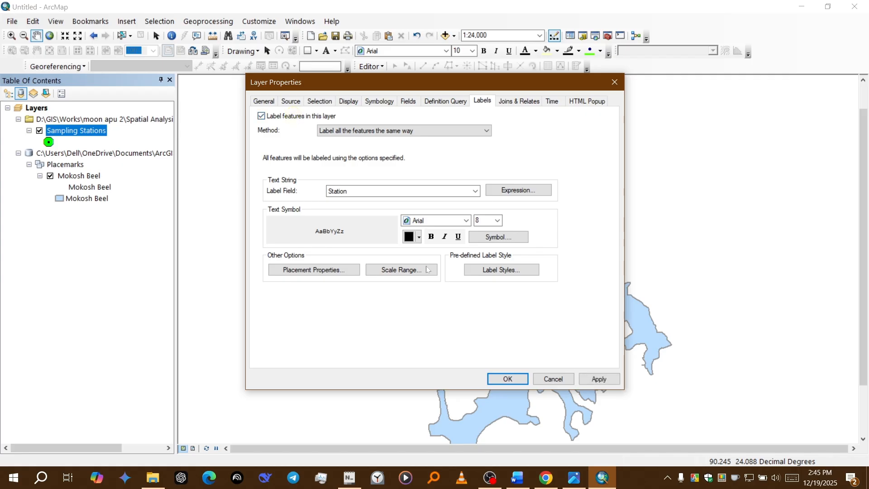
Step: Set the station label font to Times New Roman at size 12 and apply the label settings
left_click(468, 220)
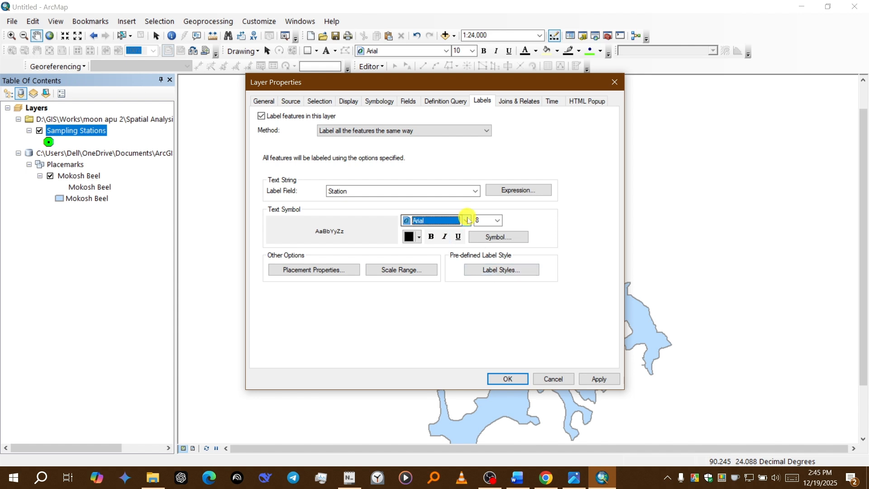
type("times")
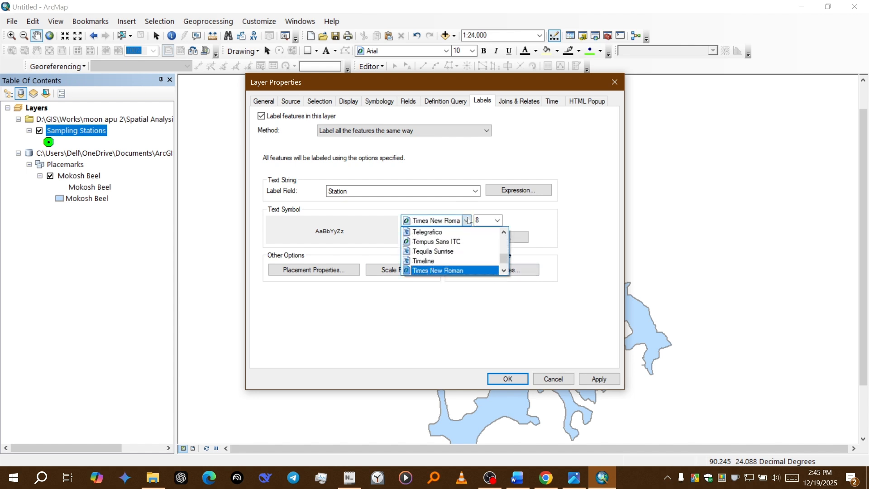
left_click(470, 270)
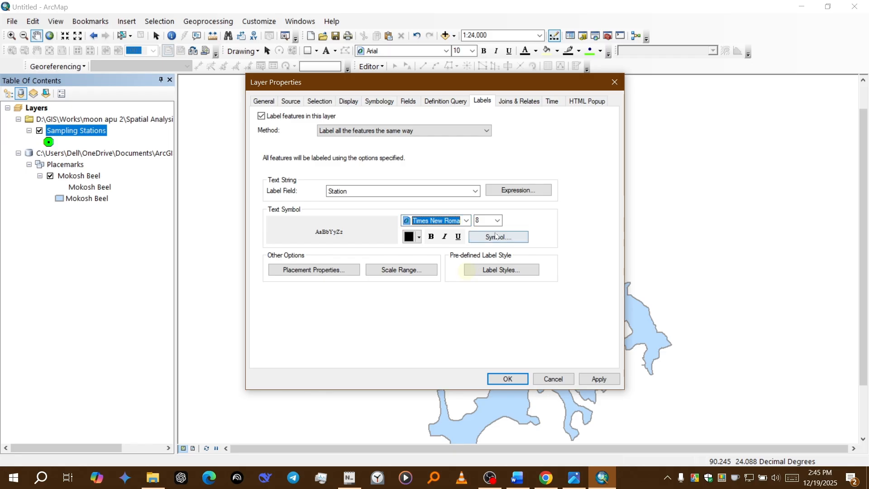
left_click(496, 220)
left_click(481, 256)
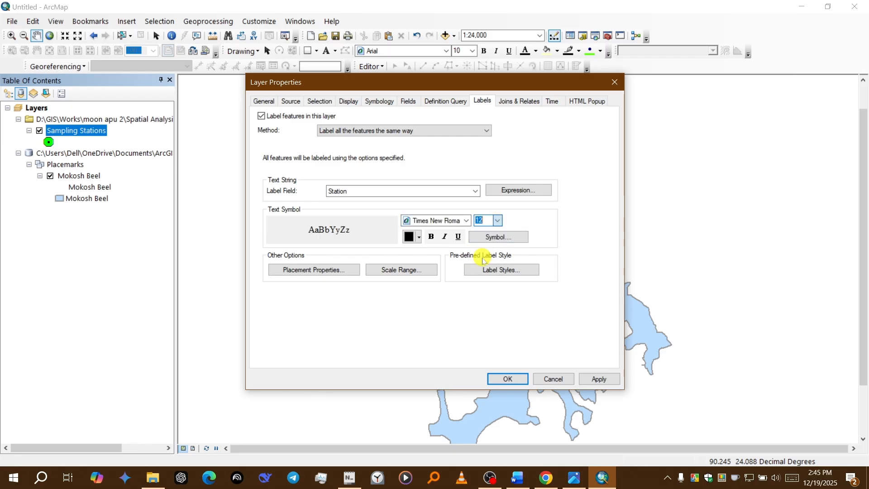
left_click(598, 378)
left_click(503, 378)
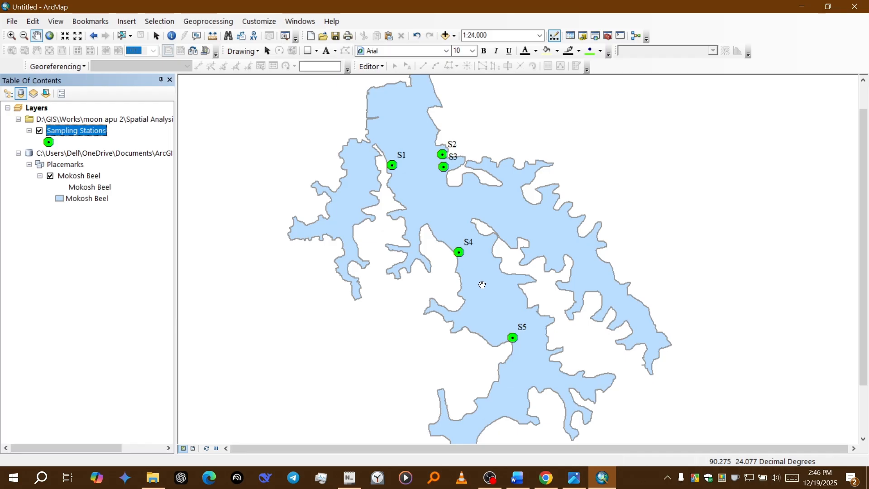
Step: Start the IDW interpolation tool from Spatial Analyst and use Sampling Stations as the input point features
mouse_move(439, 285)
left_mouse_down()
mouse_move(452, 264)
mouse_move(450, 278)
left_mouse_up()
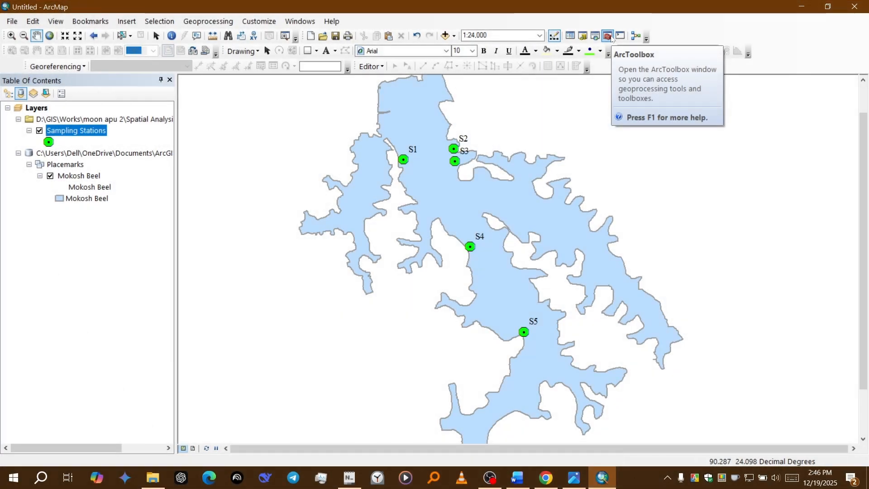
left_click(608, 36)
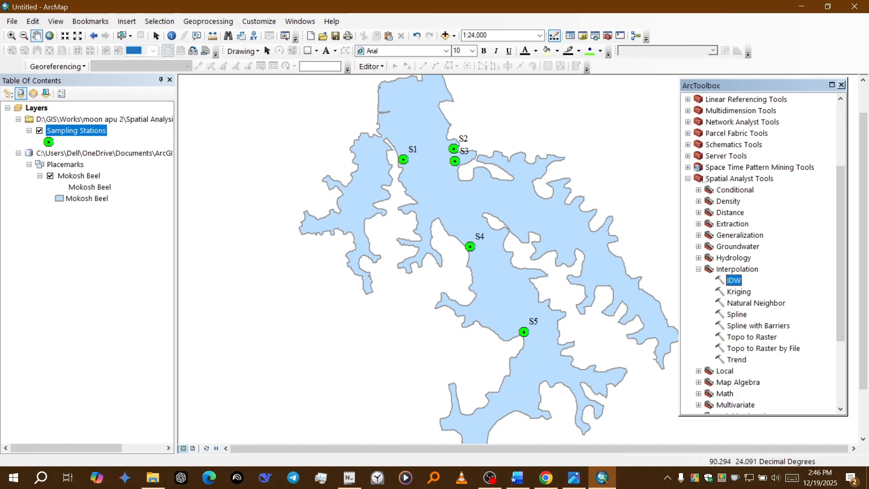
double_click(703, 179)
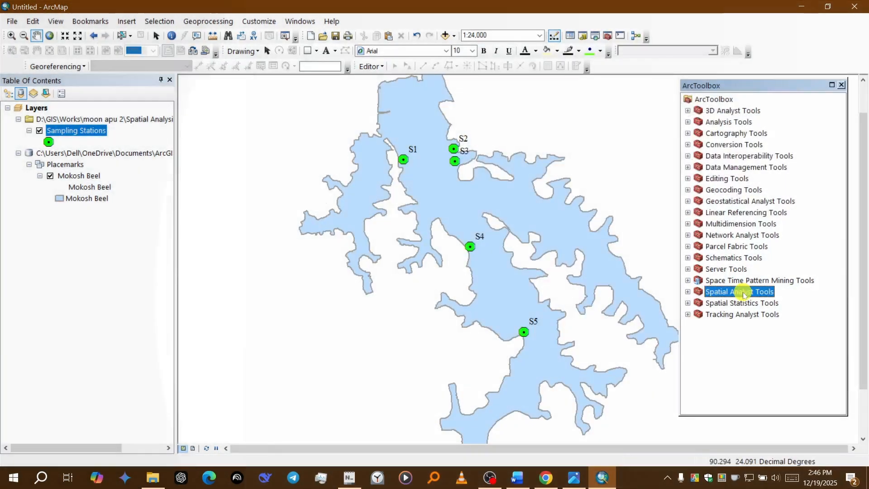
double_click(743, 293)
double_click(742, 191)
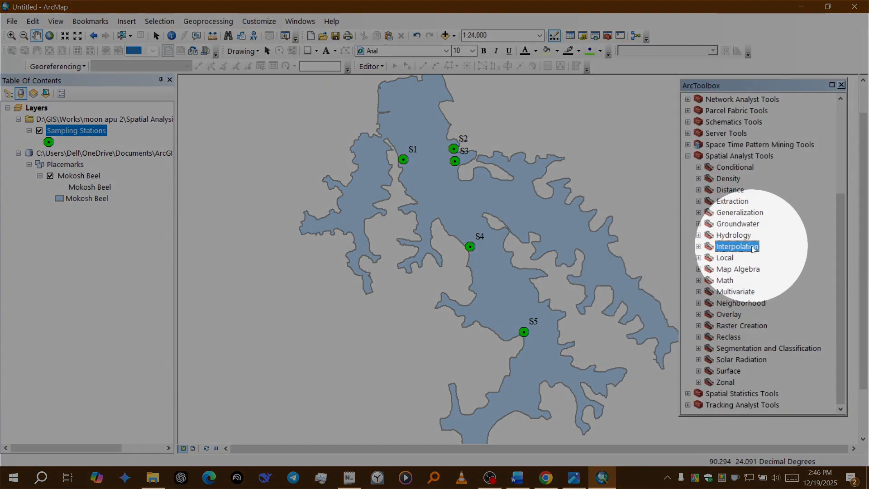
double_click(755, 248)
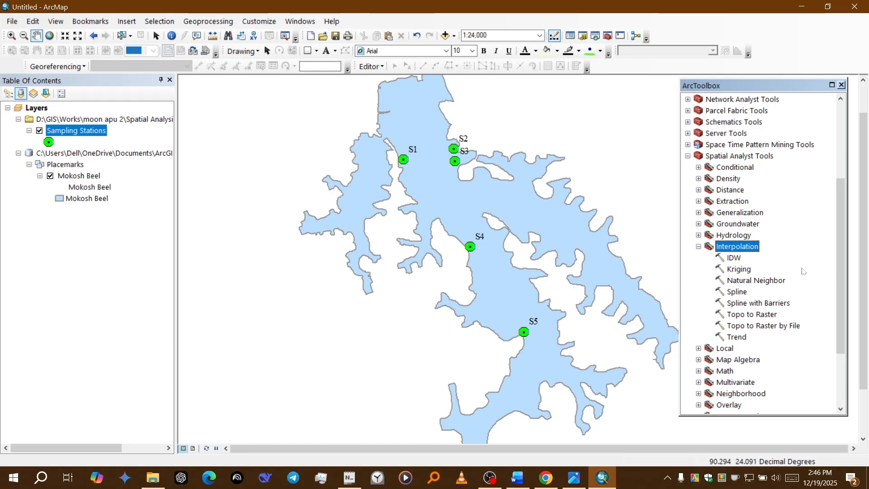
double_click(734, 259)
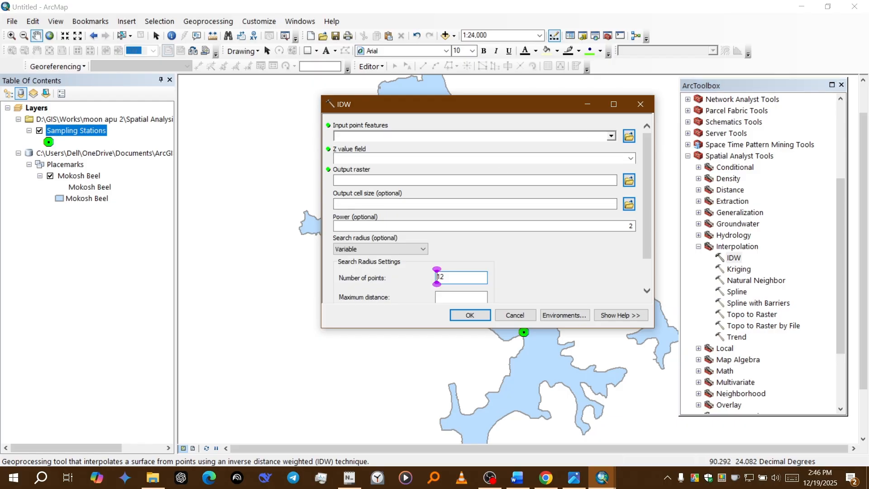
left_click(610, 136)
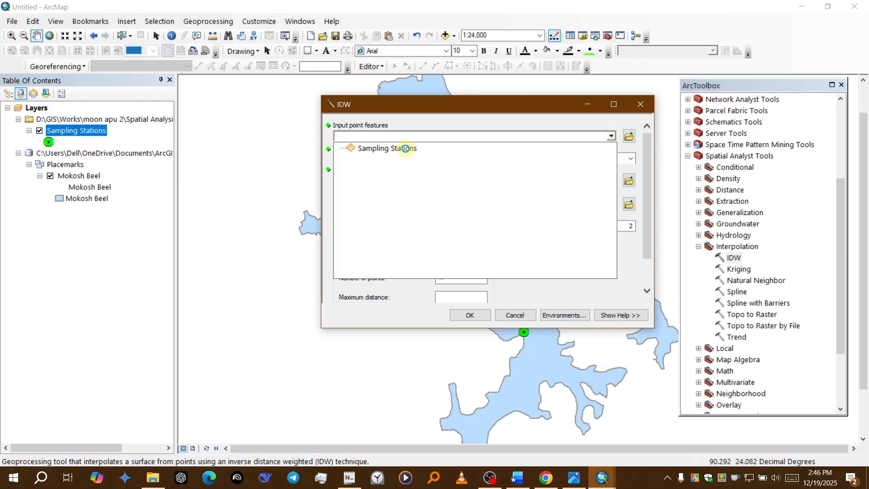
left_click(405, 149)
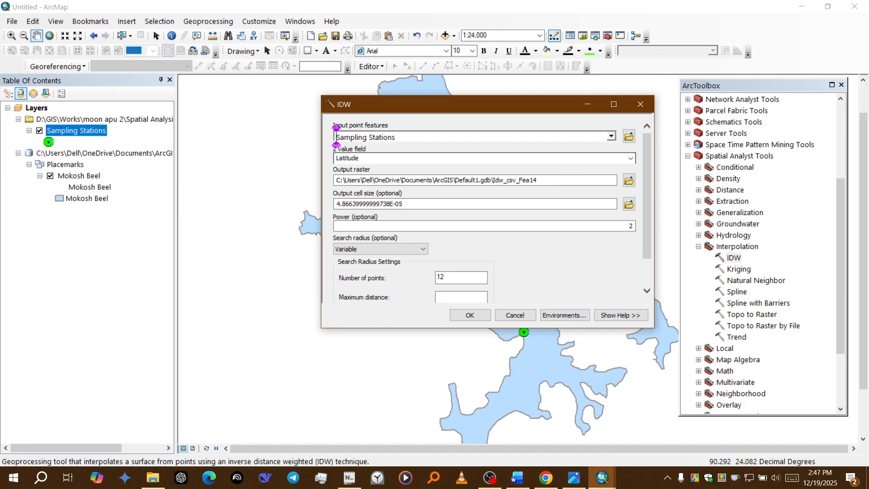
Step: Review the available Z value fields and consult the seasonal TSI(SD) and TSI(CA) tables in the Word document Table of Data_MS_thesis
left_click(630, 158)
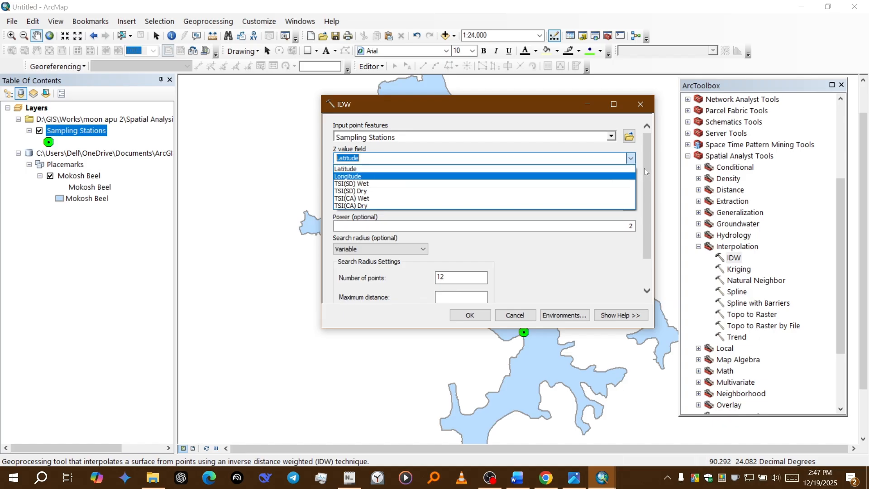
left_click(633, 149)
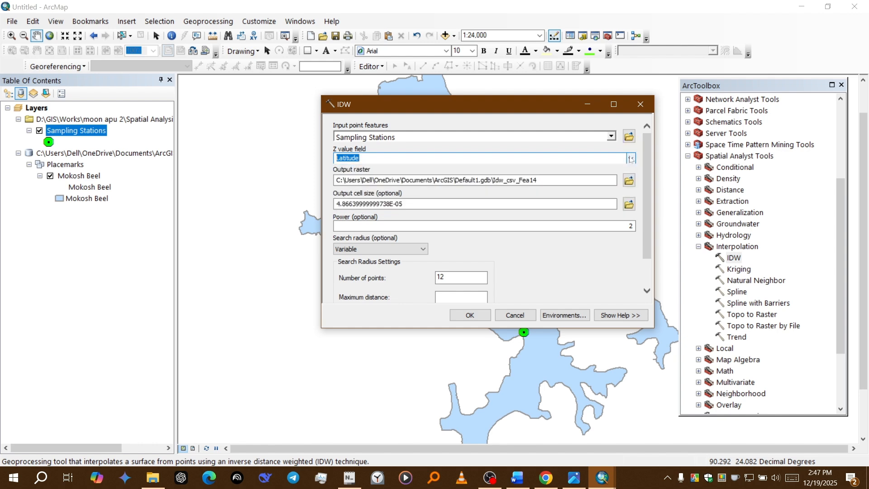
left_click(631, 158)
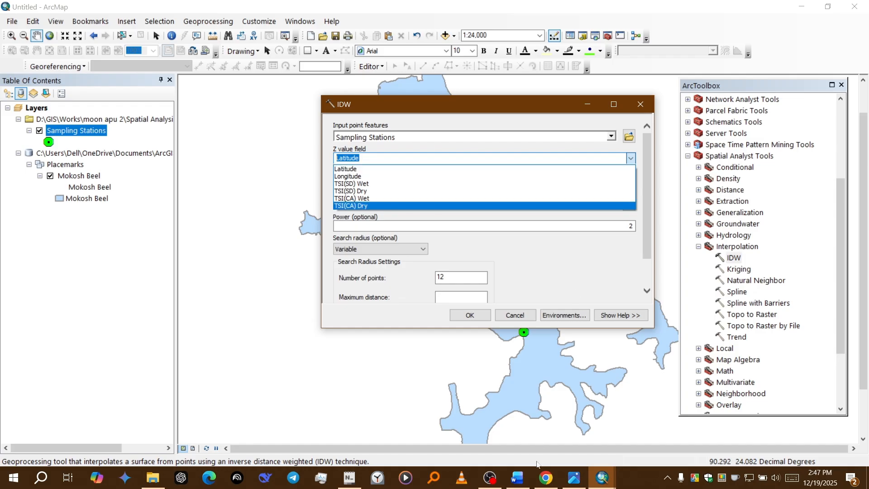
left_click(518, 478)
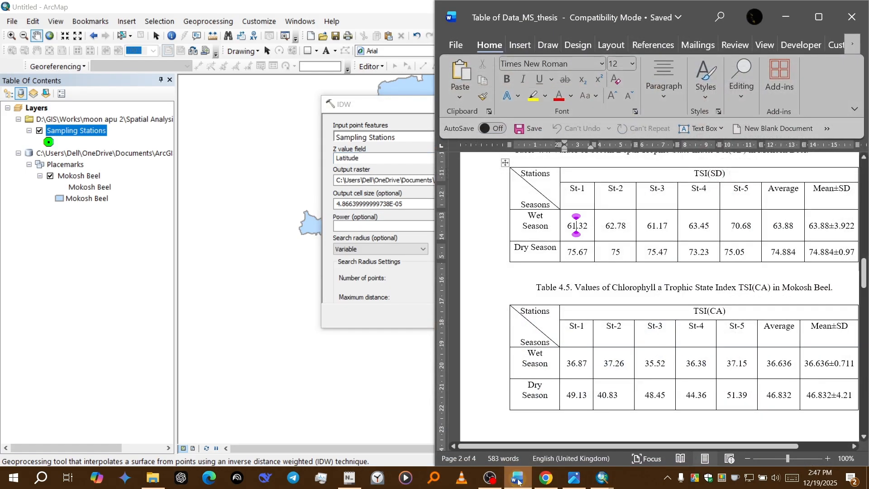
left_click(807, 21)
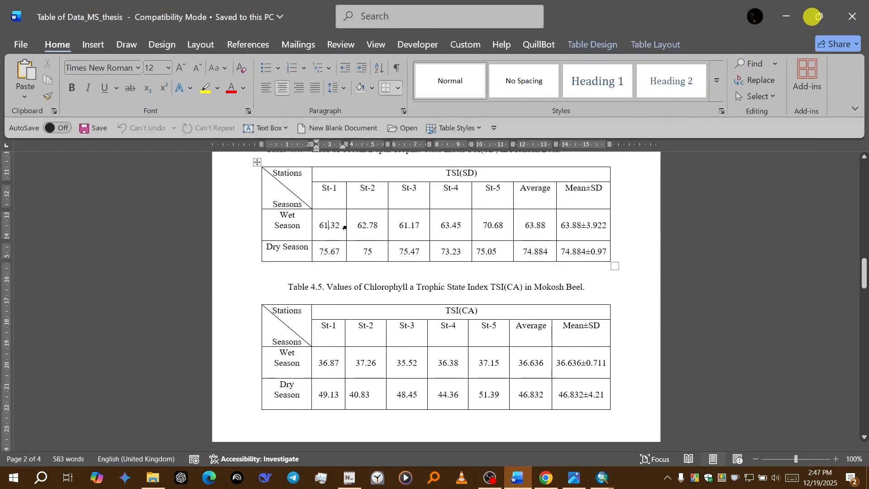
Step: Review the wet and dry season rows of the TSI(SD) table, then return to ArcMap
scroll(436, 298, "up", 1)
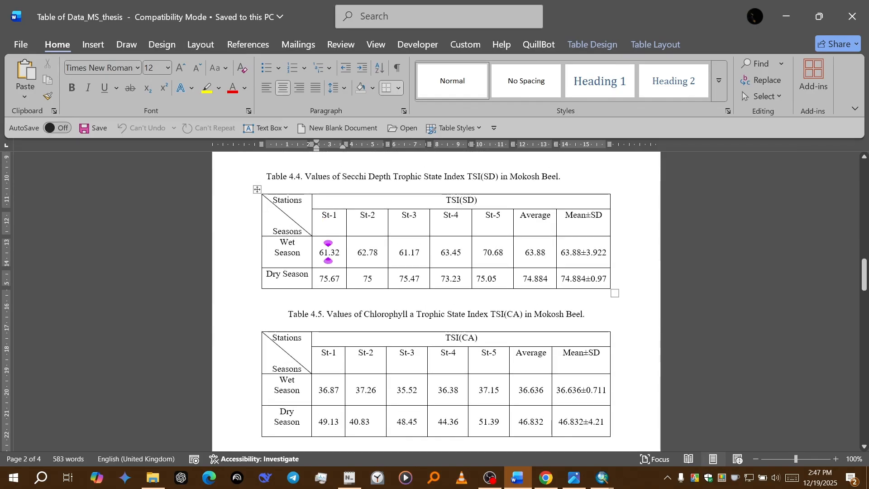
left_click(277, 241)
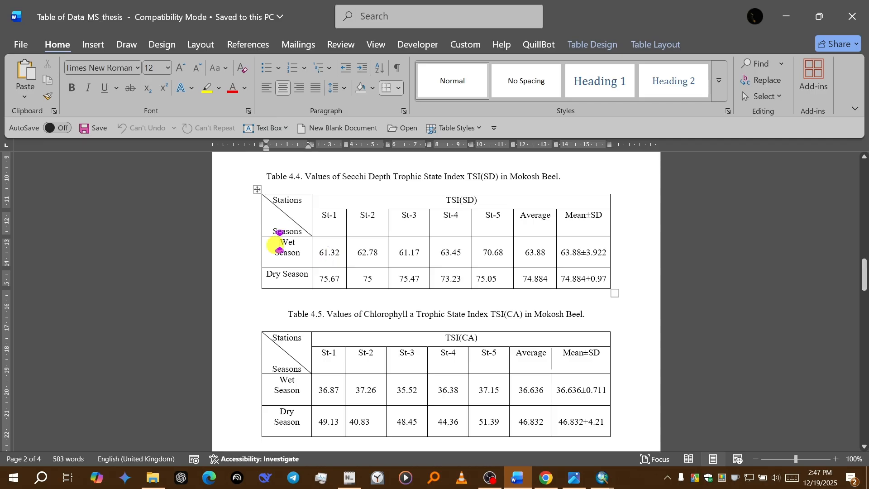
left_click(283, 273)
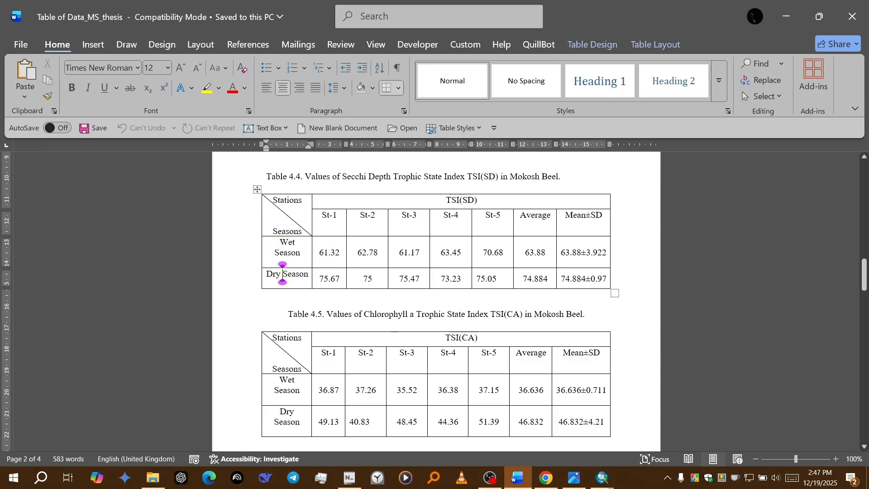
left_click(779, 21)
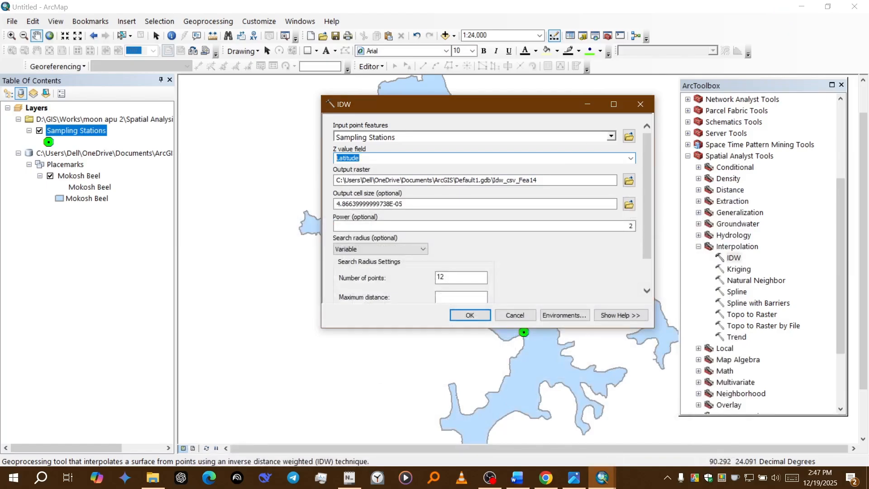
left_click(630, 158)
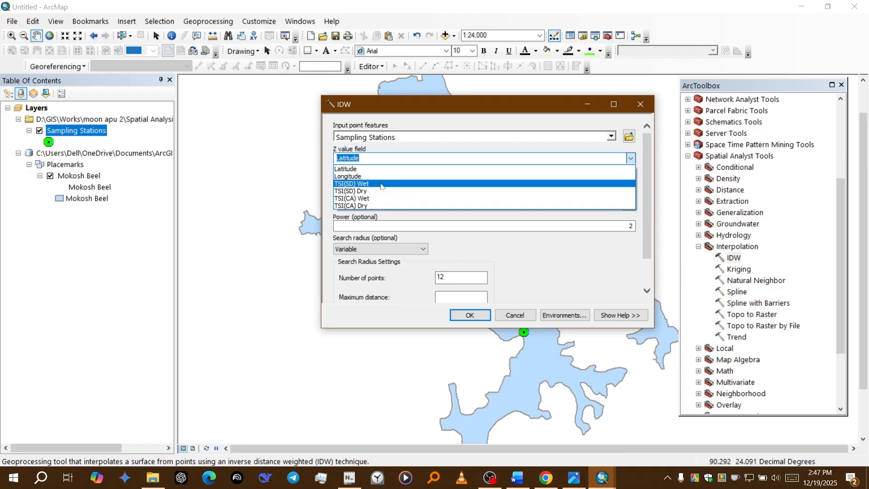
left_click(381, 184)
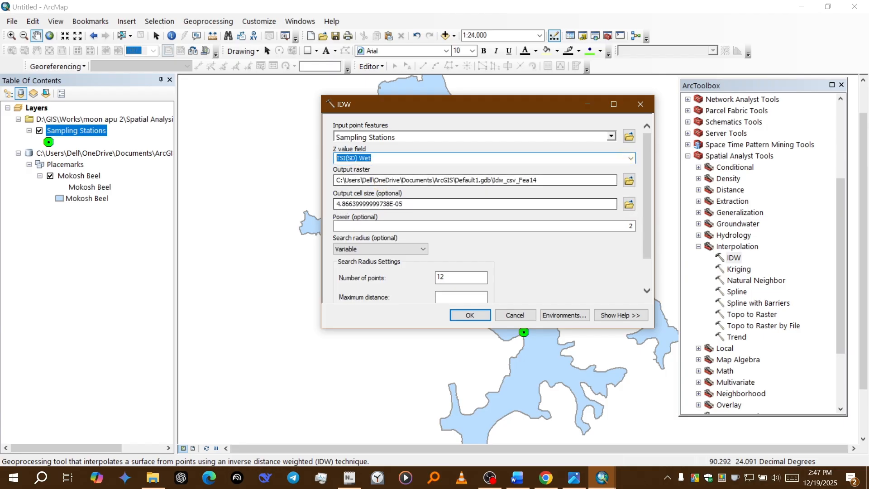
scroll(528, 269, "down", 2)
scroll(528, 269, "up", 2)
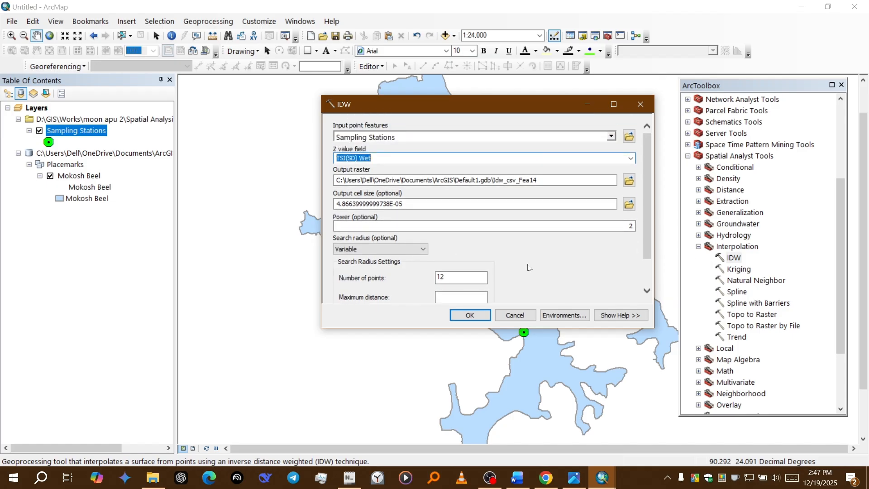
scroll(528, 267, "down", 2)
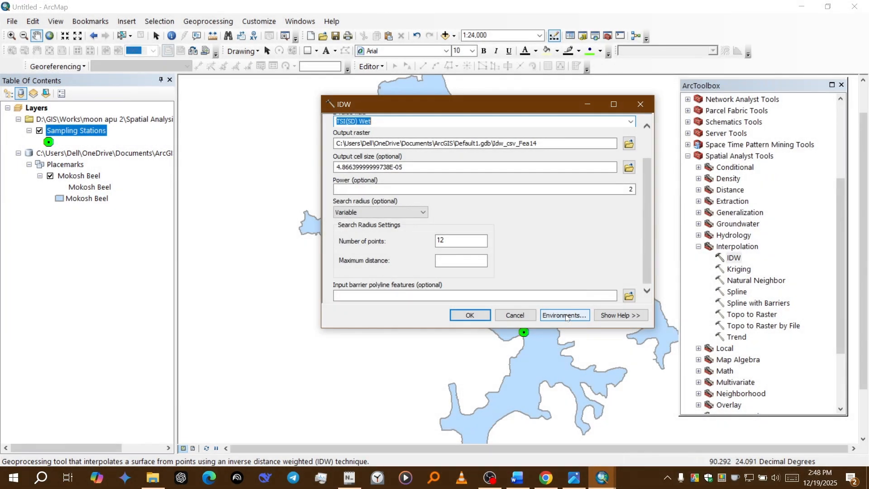
left_click(566, 316)
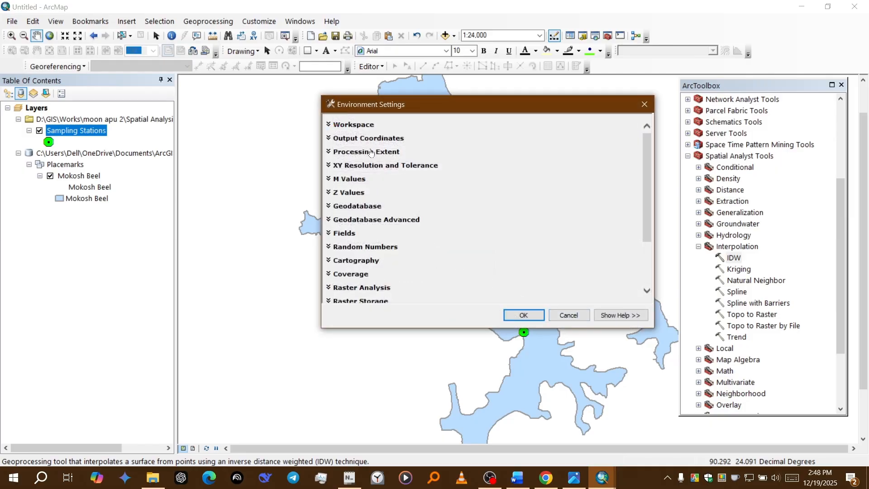
left_click(371, 153)
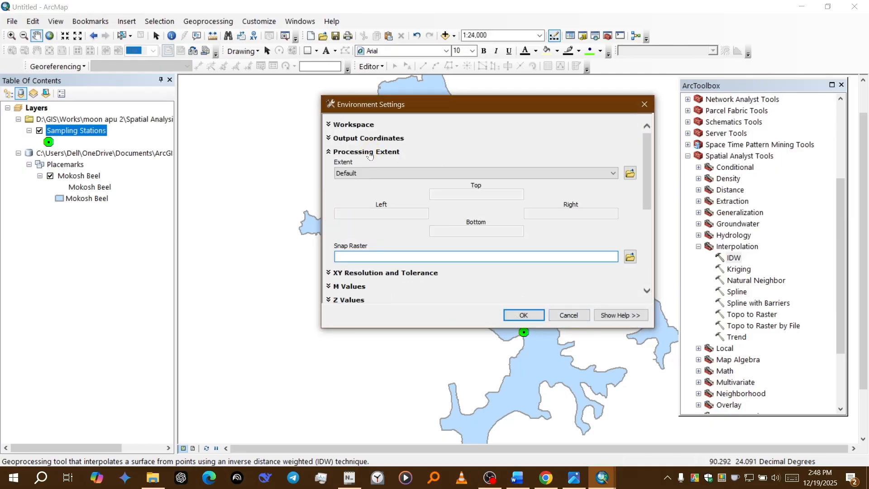
left_click(370, 173)
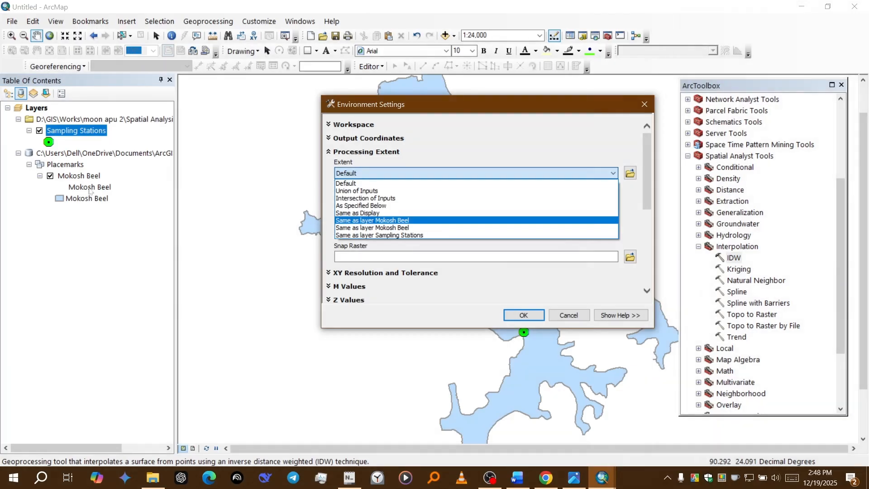
left_click(574, 315)
left_click(574, 316)
left_click(574, 315)
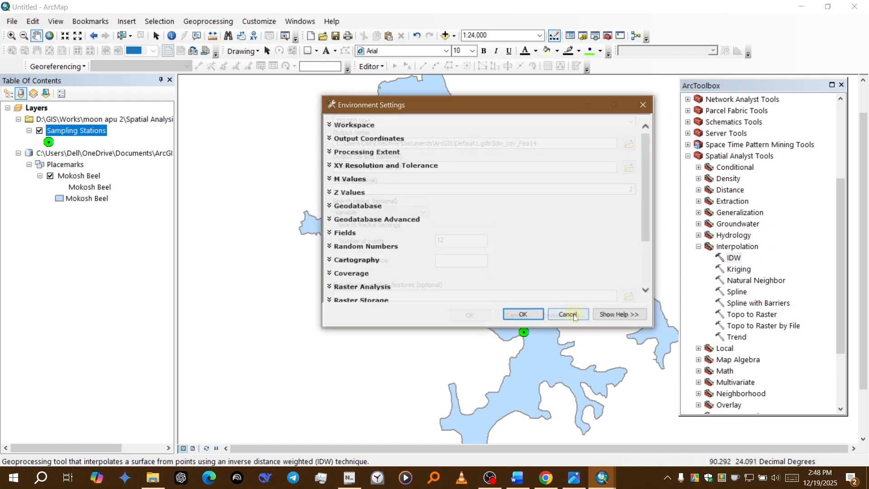
left_click(573, 315)
left_click(641, 105)
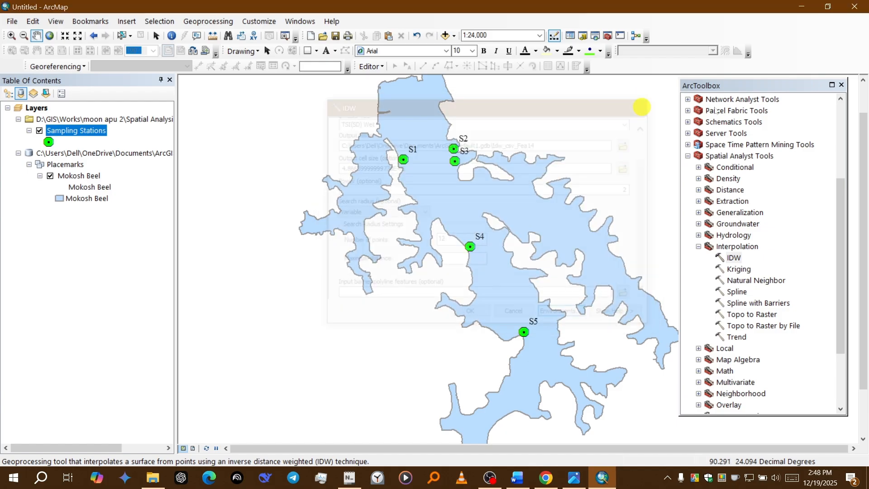
left_click(841, 85)
Step: Rename the legend heading beneath the Mokosh Beel placemark layer as 1
left_click(96, 198)
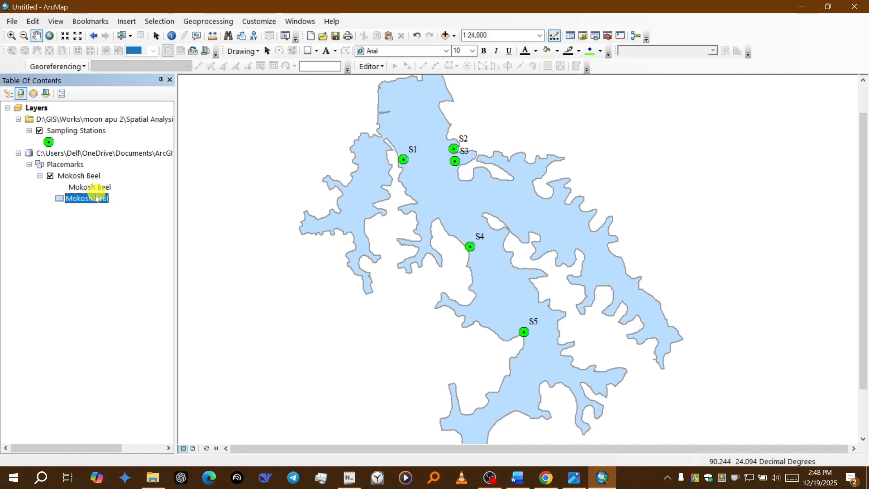
left_click(99, 187)
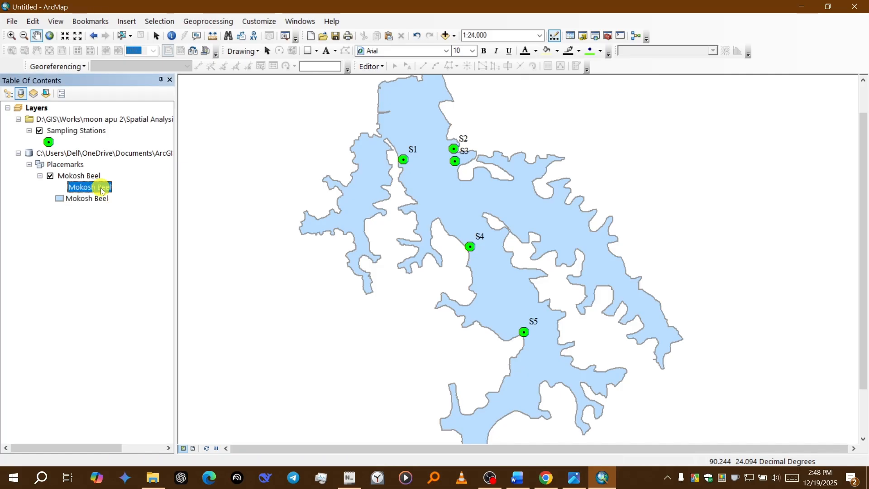
left_click(99, 187)
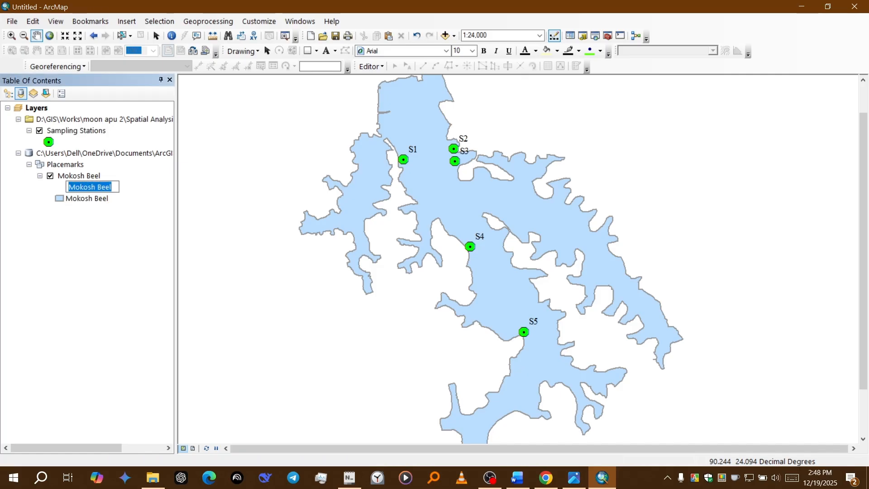
type("1")
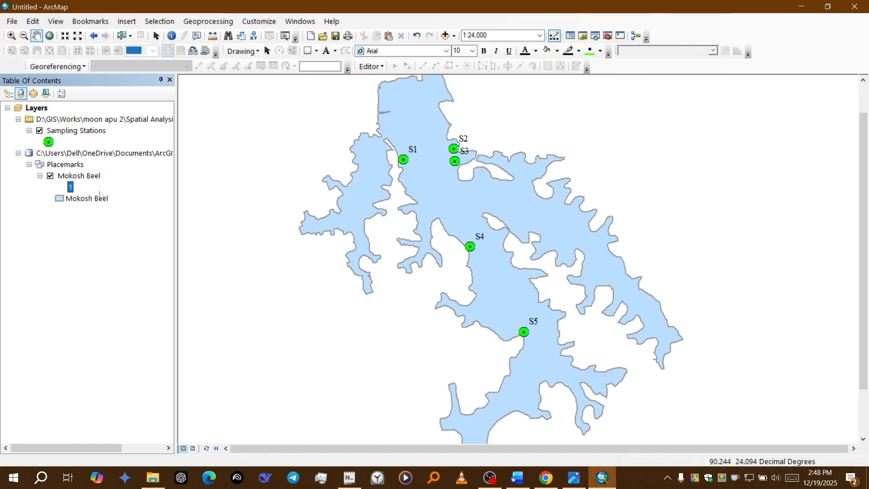
Step: Rename the Mokosh Beel layer under Placemarks as "shape file"
left_click(90, 177)
left_click(91, 177)
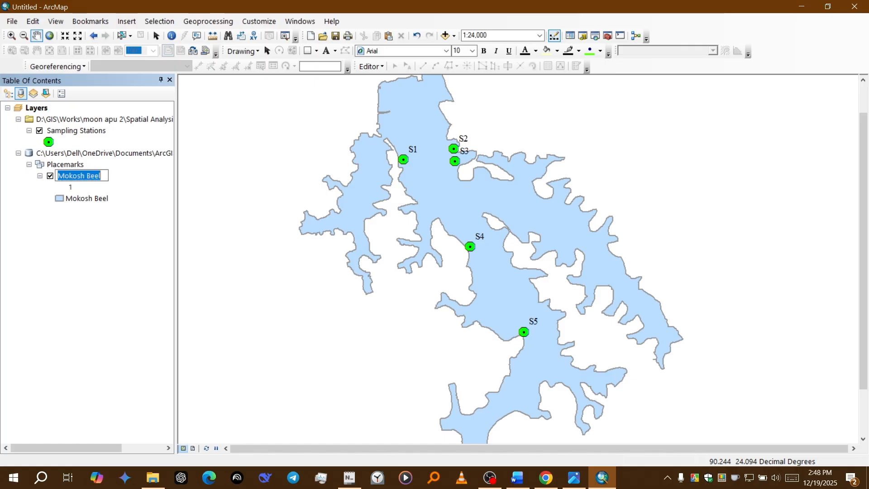
type("shape")
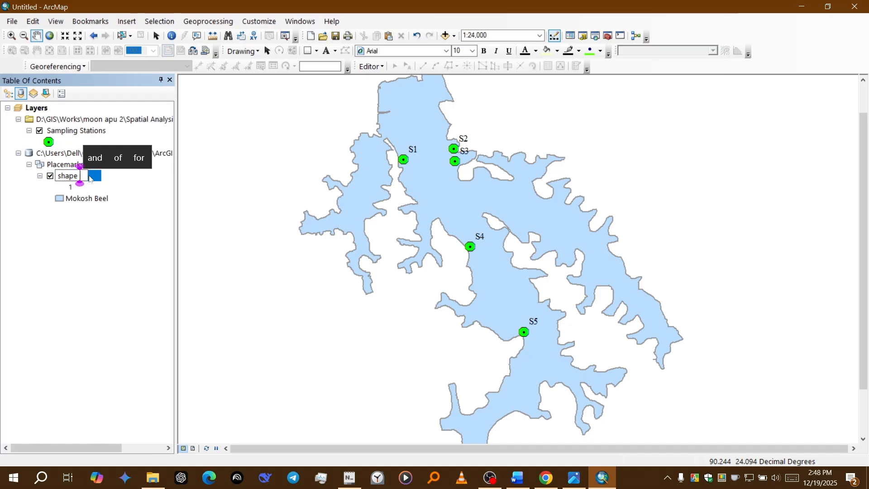
type(" file")
key("Return")
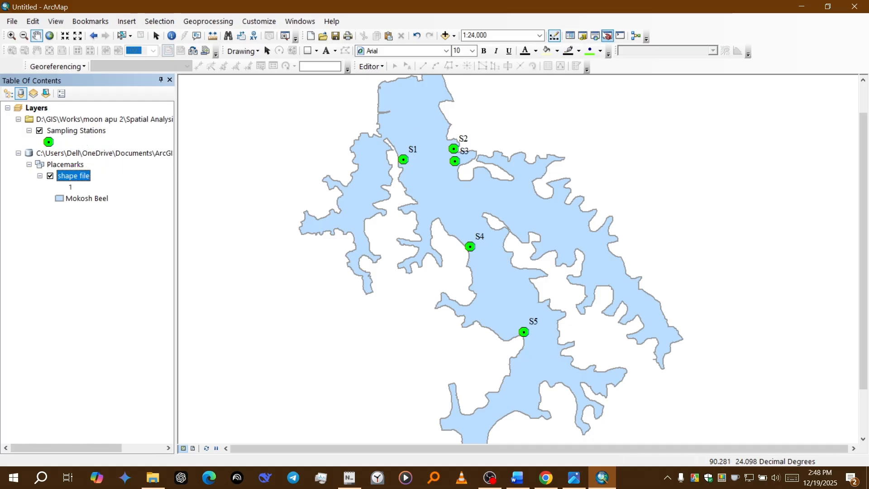
Step: Start the IDW interpolation with Sampling Stations as input point features and TSI(SD) Wet as the Z value field
left_click(607, 35)
double_click(733, 257)
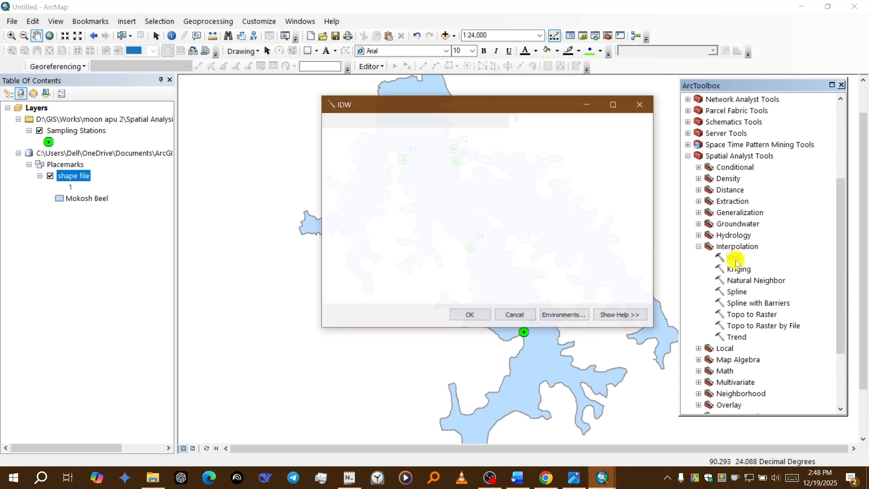
left_click(611, 136)
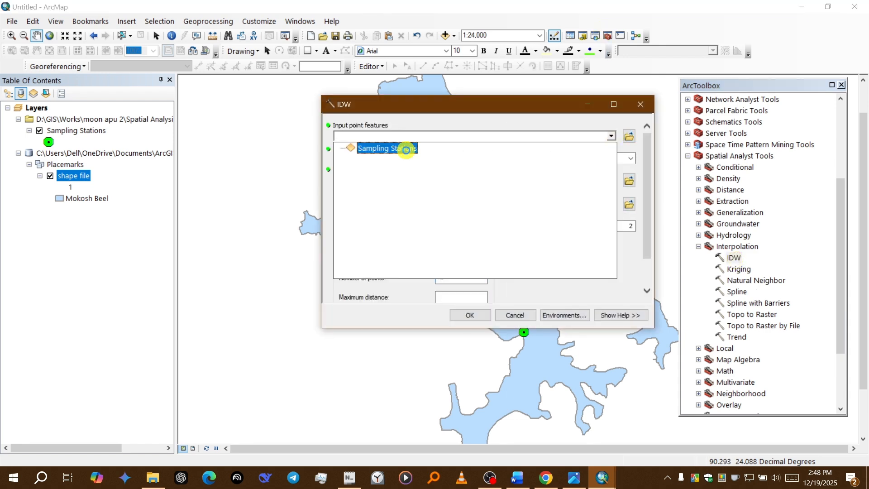
left_click(406, 150)
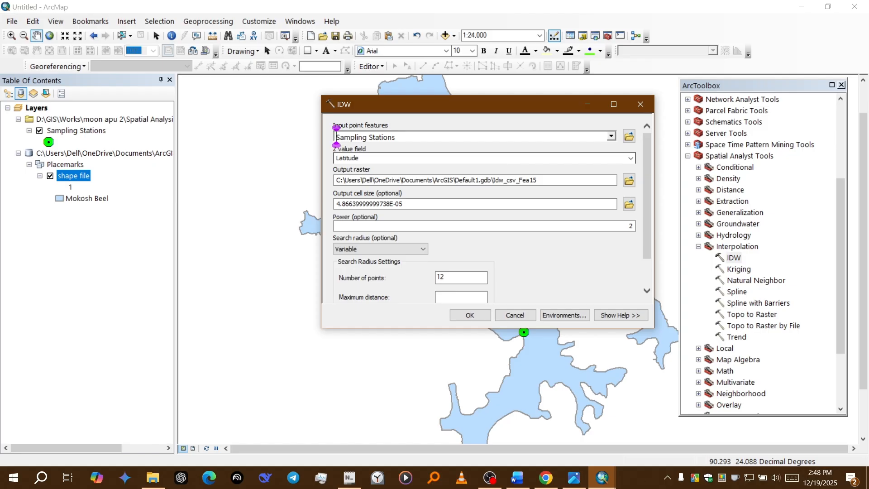
left_click(631, 158)
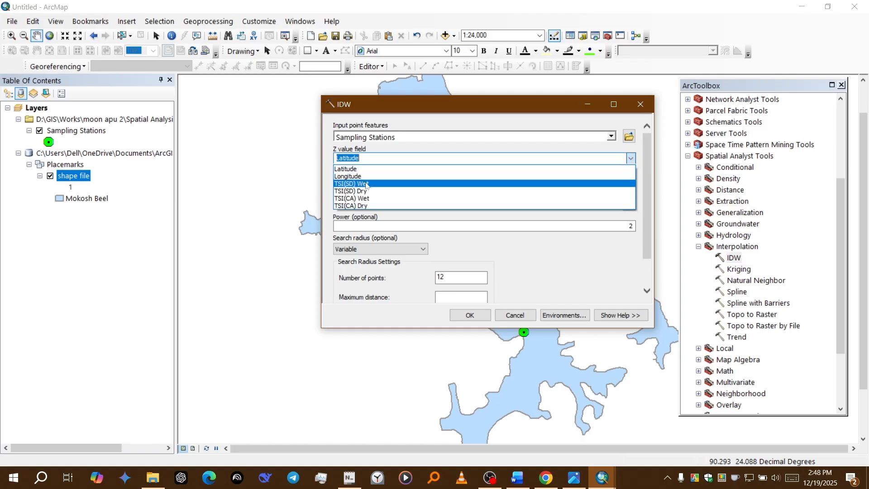
left_click(366, 183)
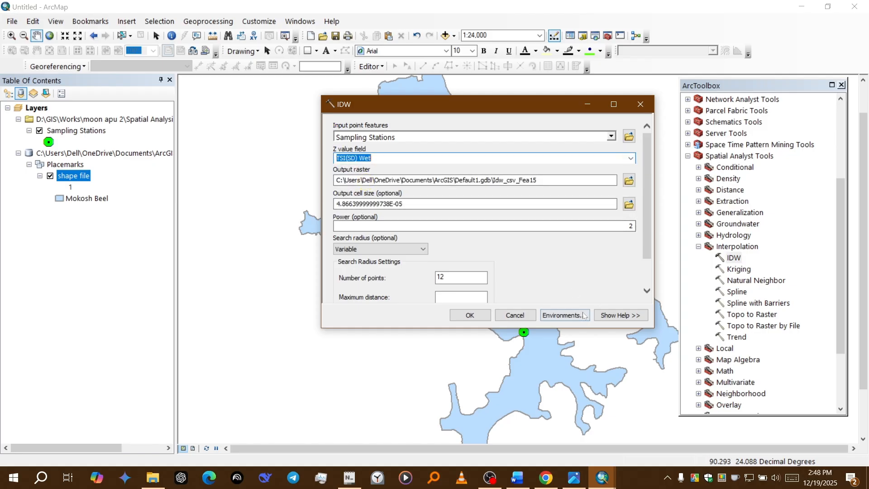
Step: Set the processing extent in the IDW environment settings to Same as layer Mokosh Beel
left_click(562, 317)
left_click(377, 153)
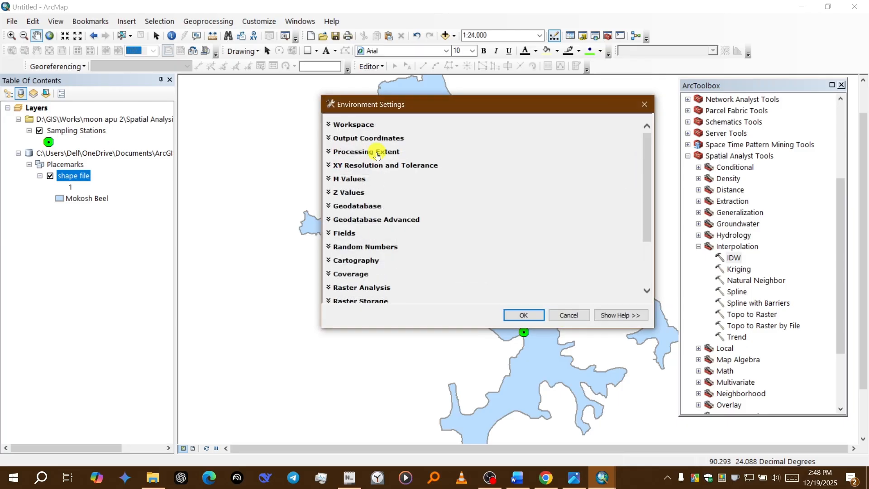
left_click(376, 173)
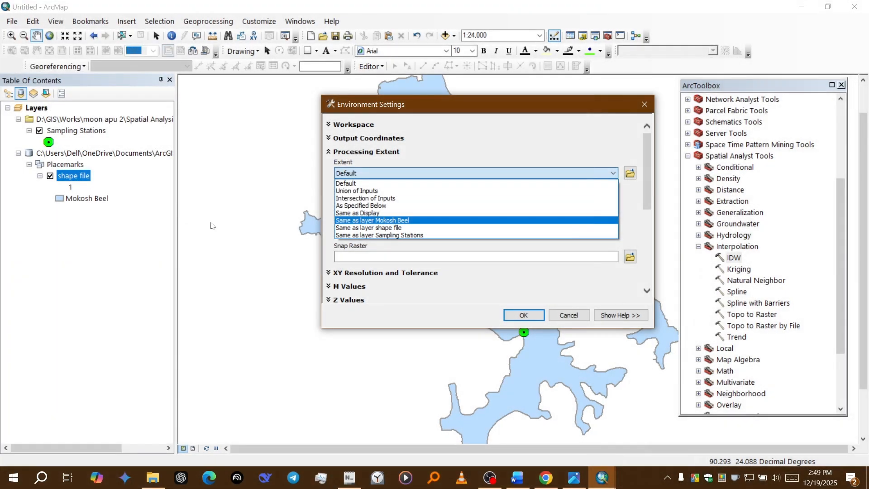
left_click(400, 220)
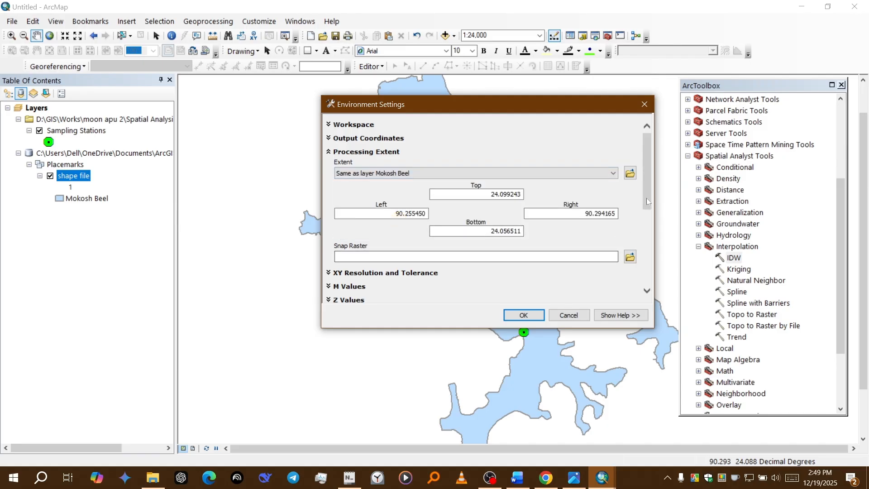
Step: Set the raster analysis mask to Mokosh Beel\shape file and apply the environment settings
left_click_drag(643, 206, 639, 253)
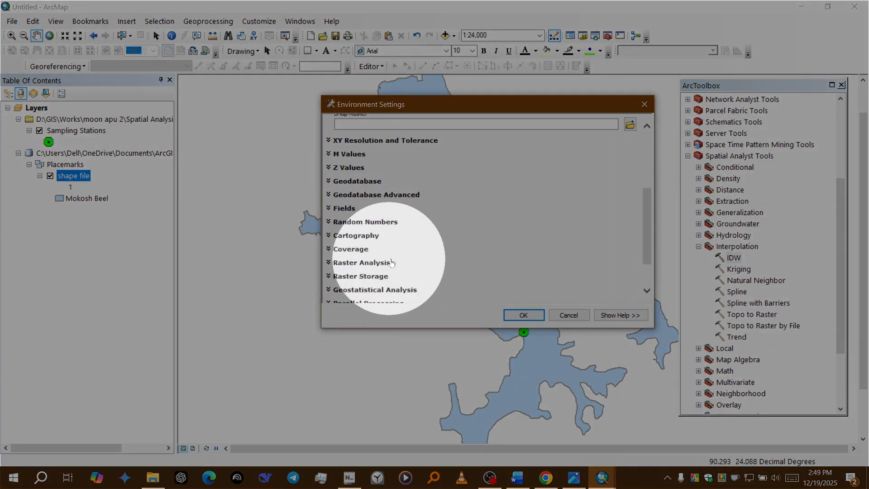
left_click(368, 263)
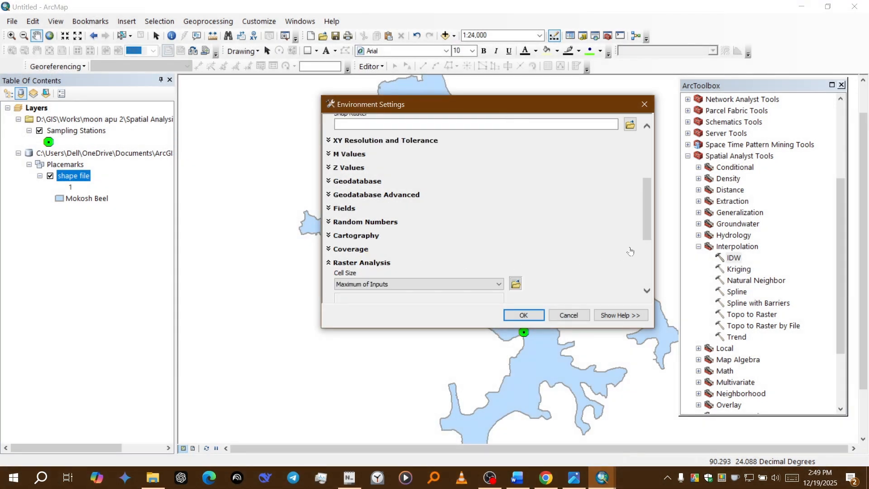
left_click_drag(646, 232, 643, 266)
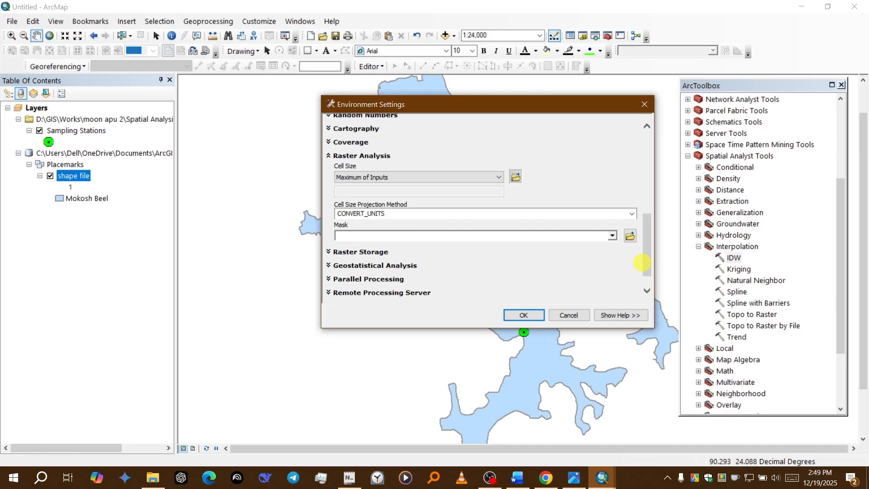
left_click(612, 235)
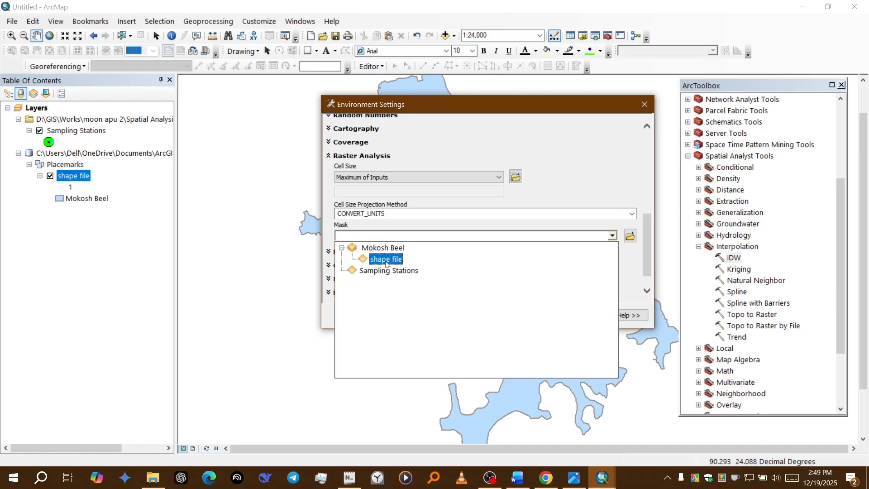
left_click(386, 260)
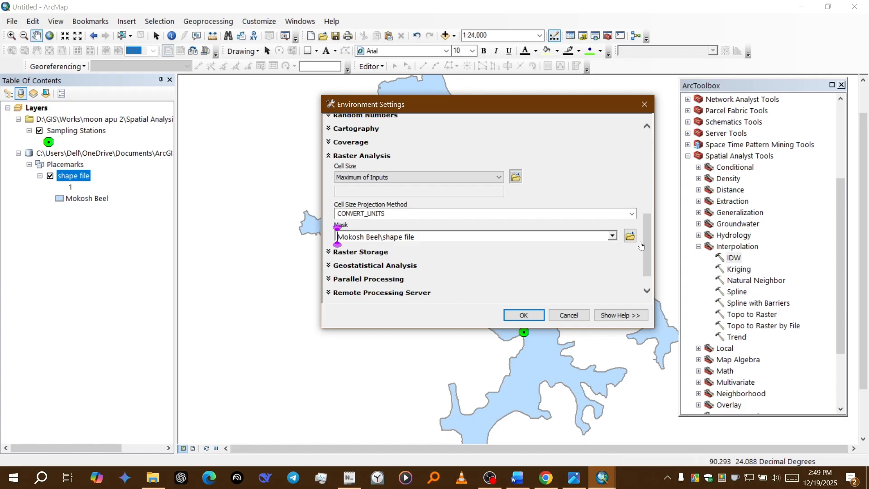
scroll(645, 243, "down", 1)
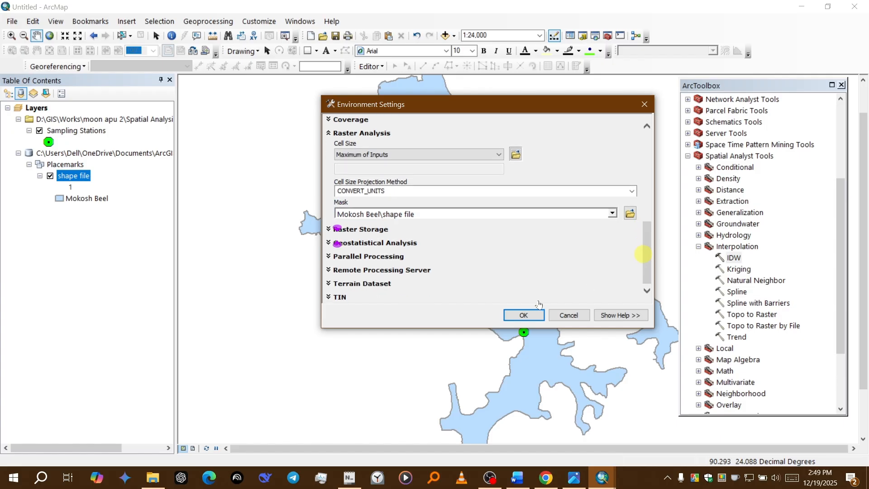
left_click(527, 314)
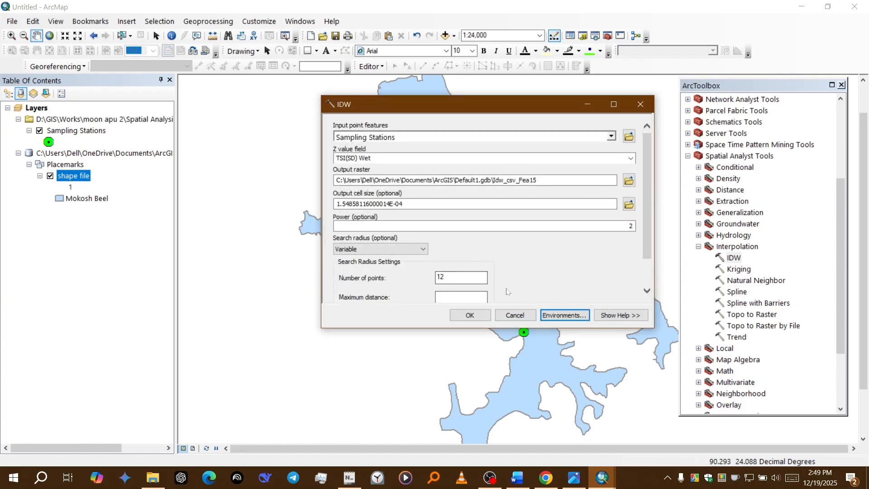
Step: Run the IDW interpolation with the current settings and close the toolbox once the raster is added to the map
left_click(470, 315)
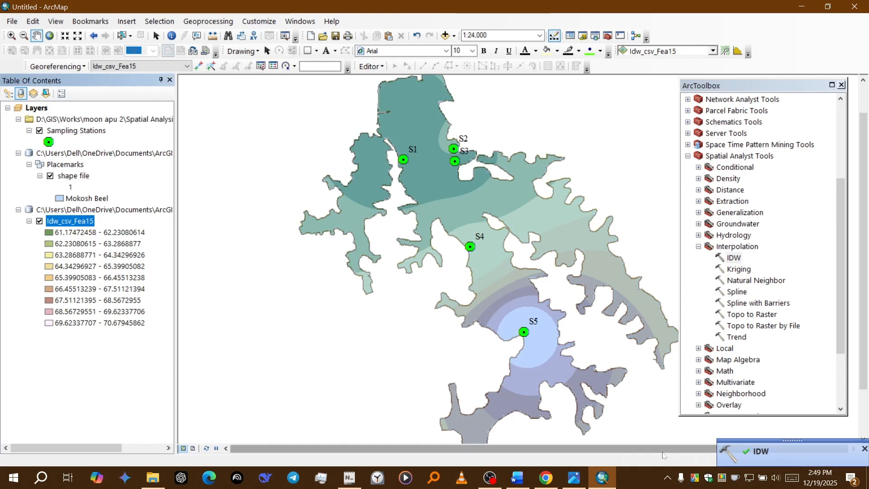
left_click_drag(537, 358, 508, 349)
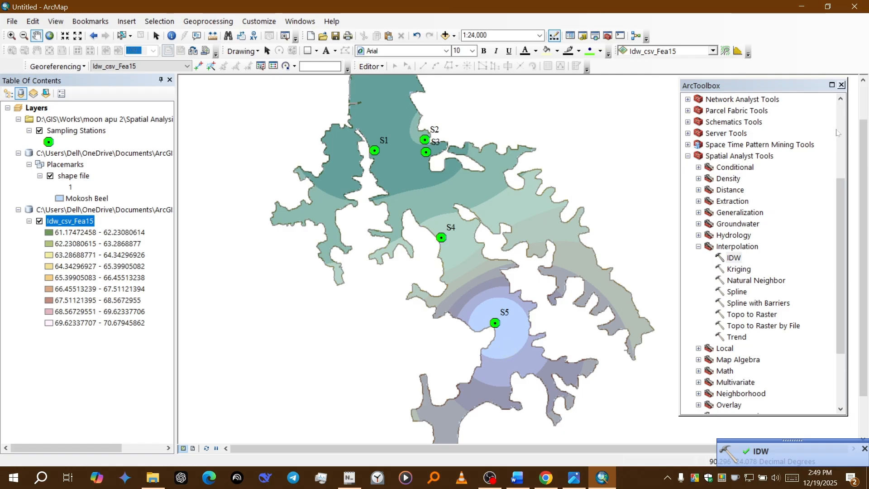
scroll(504, 254, "up", 1)
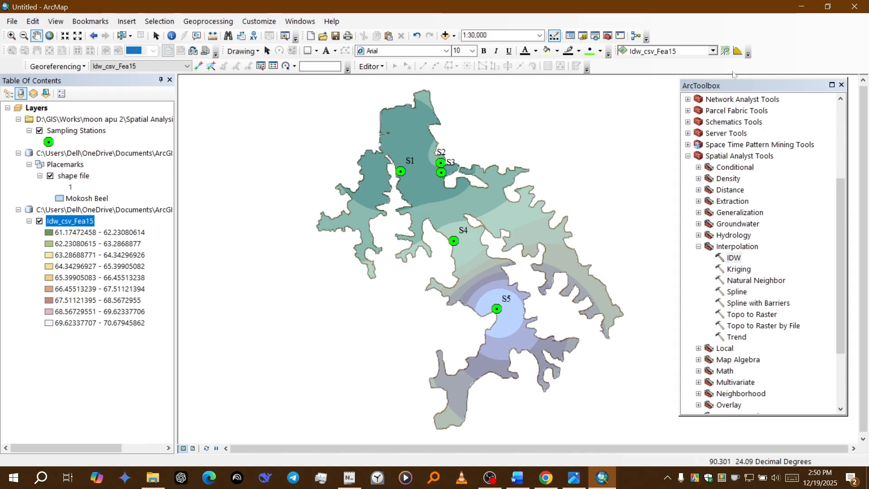
left_click(841, 84)
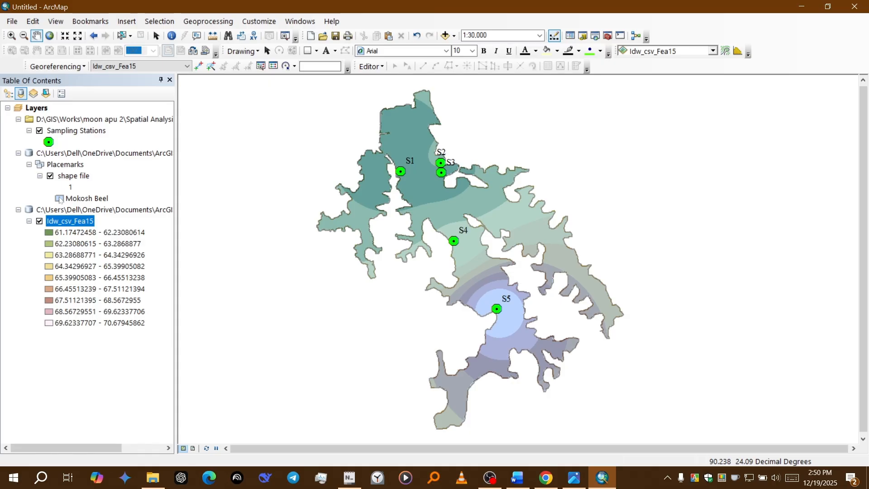
Step: Change the Mokosh Beel polygon symbol to the hollow style with no fill and a 0.40 black outline
left_click(60, 200)
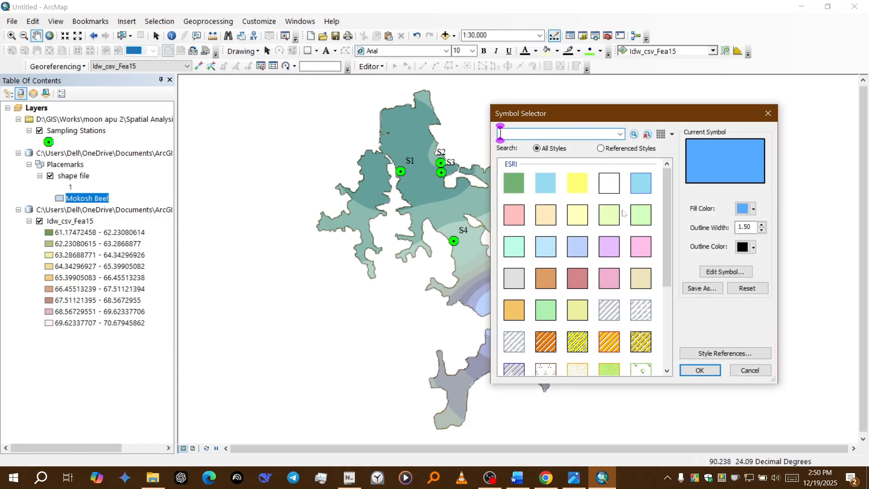
left_click(609, 183)
left_click(698, 370)
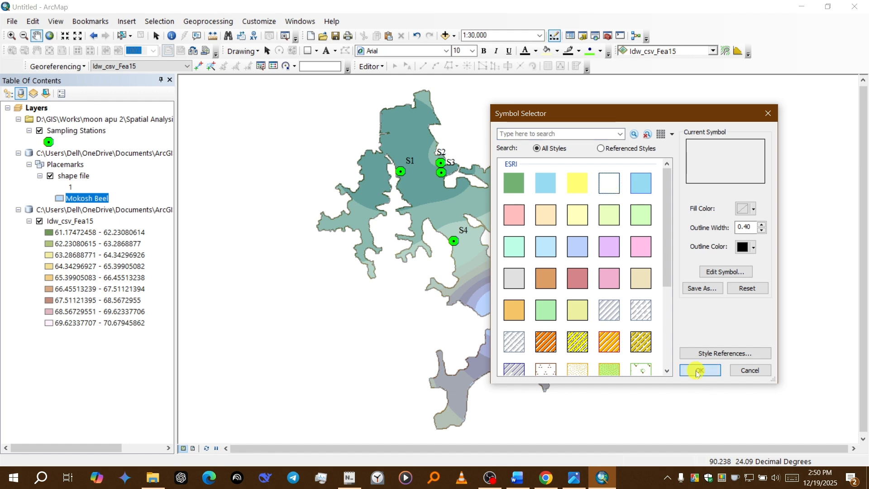
Step: Switch to the page layout and fit the full extent of the map inside the data frame
mouse_move(410, 254)
left_mouse_down()
mouse_move(419, 253)
mouse_move(409, 250)
left_mouse_up()
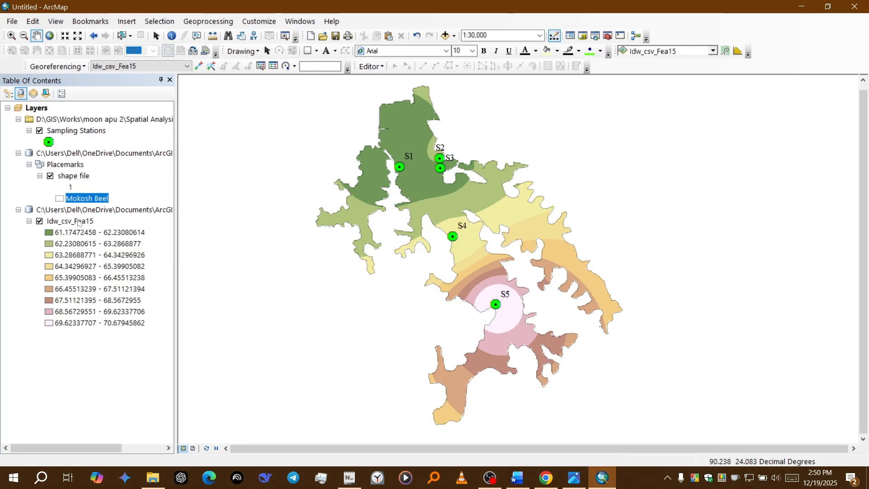
mouse_move(357, 309)
left_mouse_down()
mouse_move(349, 272)
mouse_move(349, 308)
left_mouse_up()
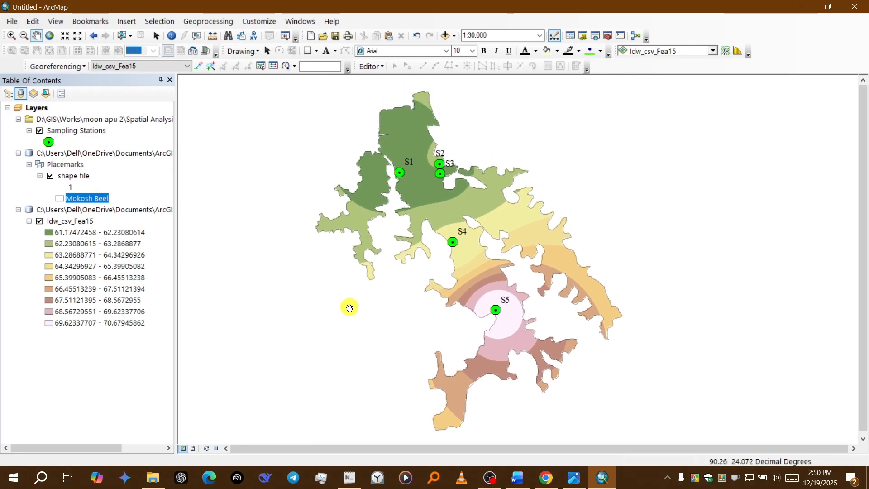
left_click(192, 448)
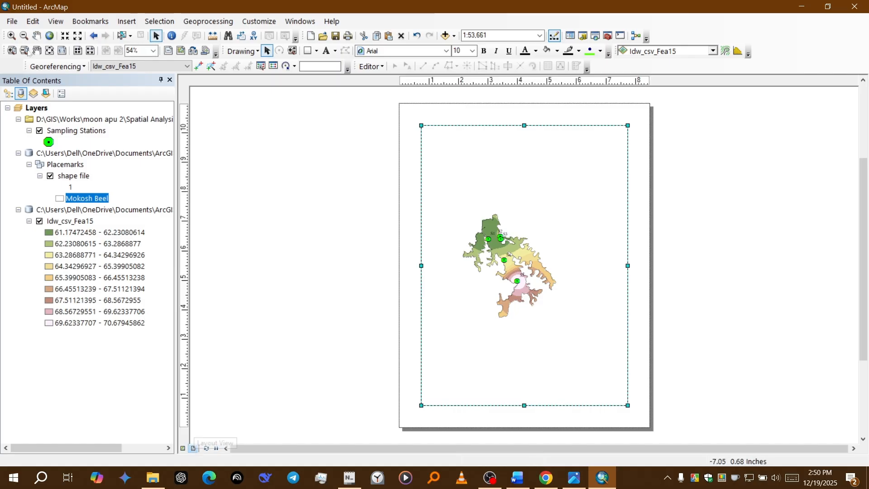
left_click(50, 36)
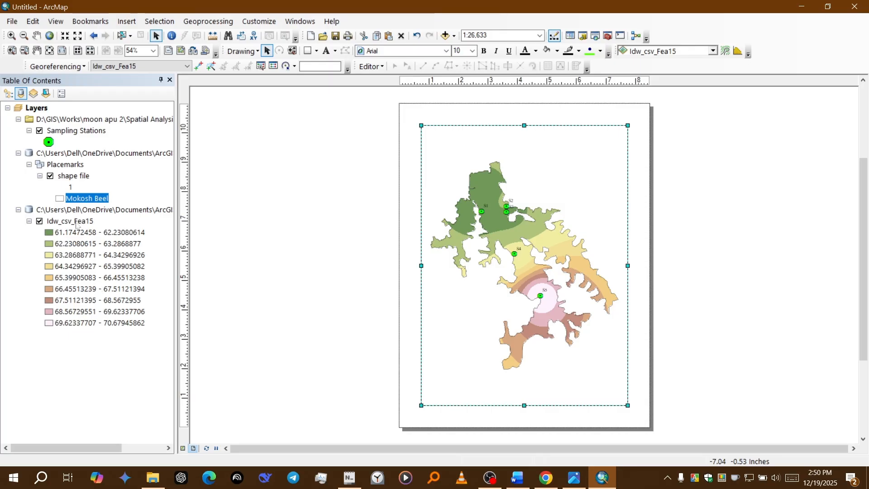
Step: Set the classified symbology of the Idw_csv_Fea15 raster to 6 classes and apply it
left_click(76, 222)
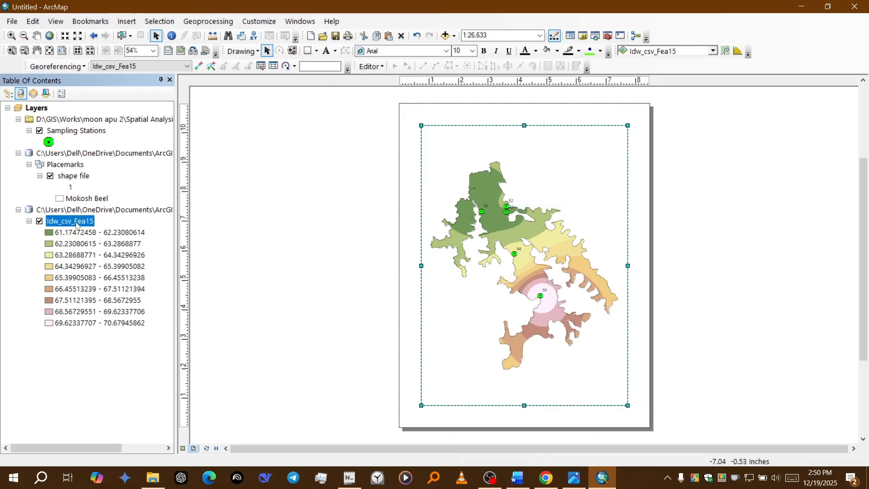
right_click(76, 229)
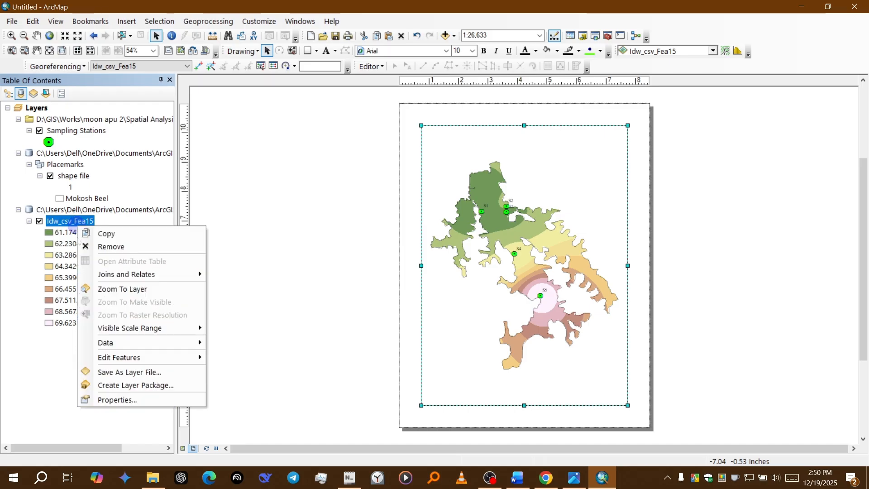
left_click(129, 400)
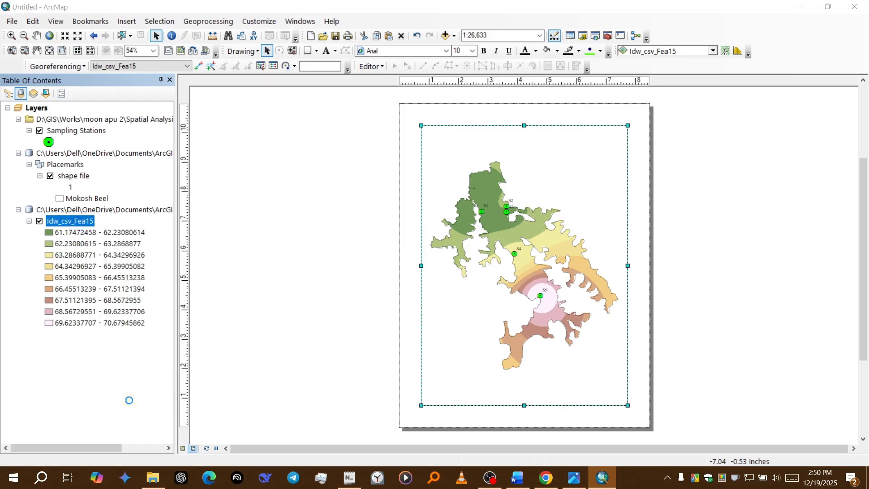
left_click(421, 119)
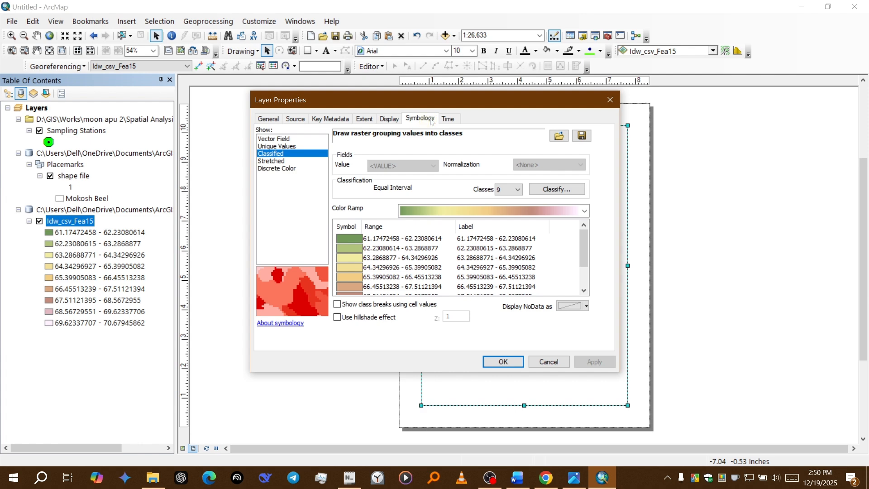
left_click(517, 190)
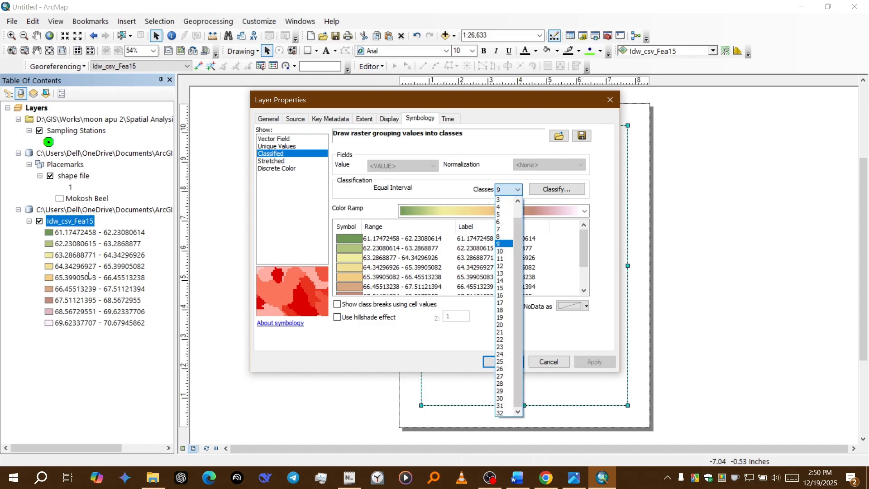
left_click(454, 195)
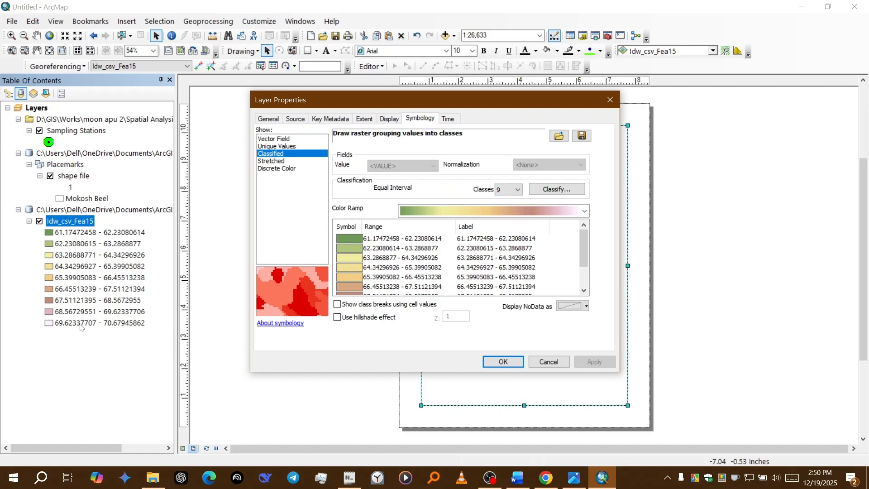
left_click(510, 189)
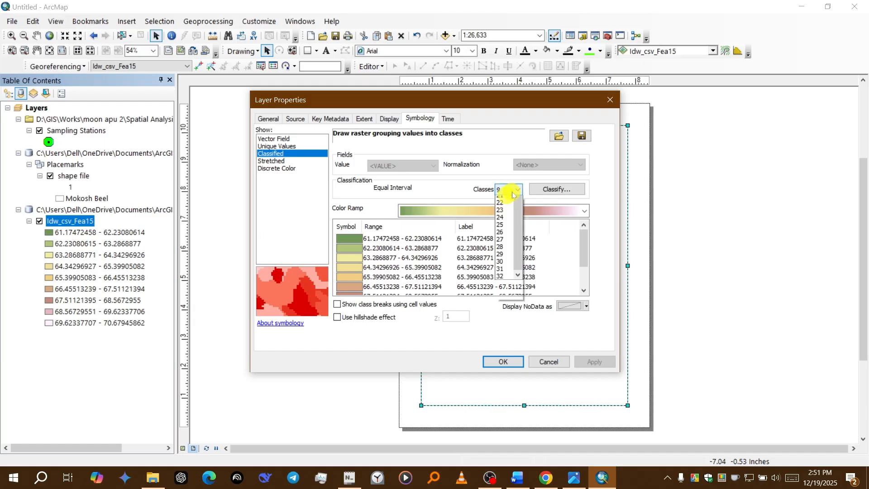
left_click(509, 214)
left_click(508, 189)
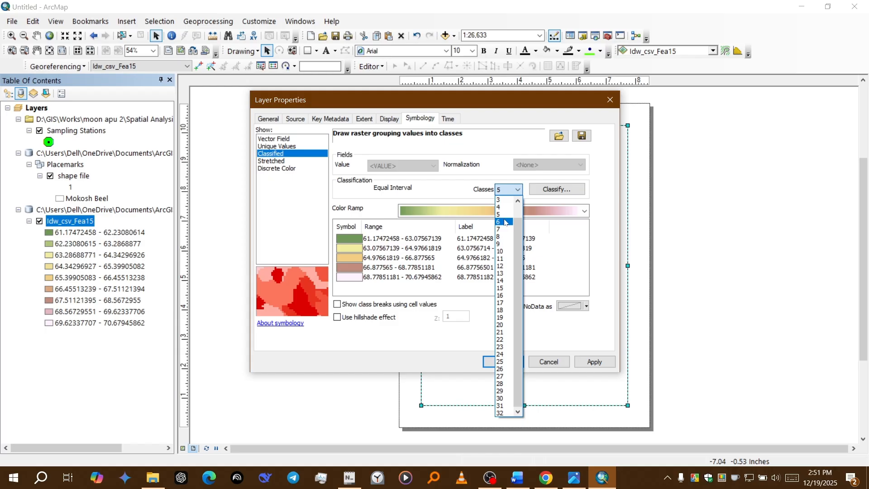
left_click(505, 223)
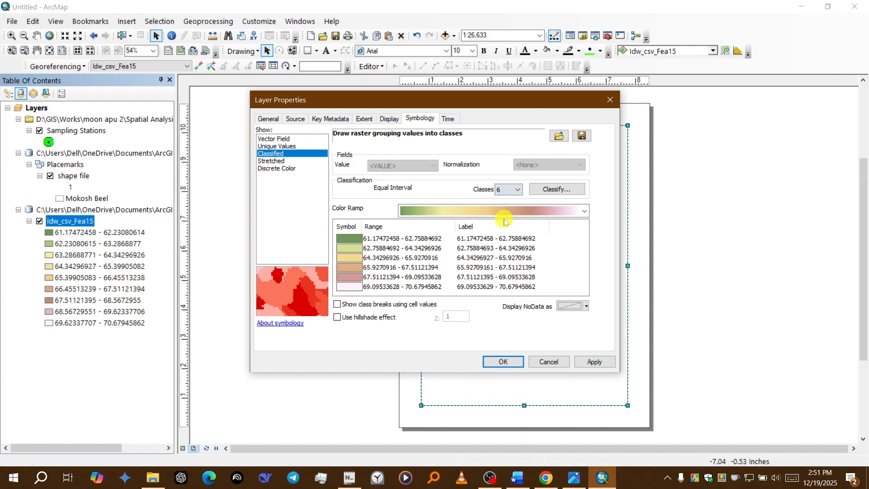
left_click(593, 362)
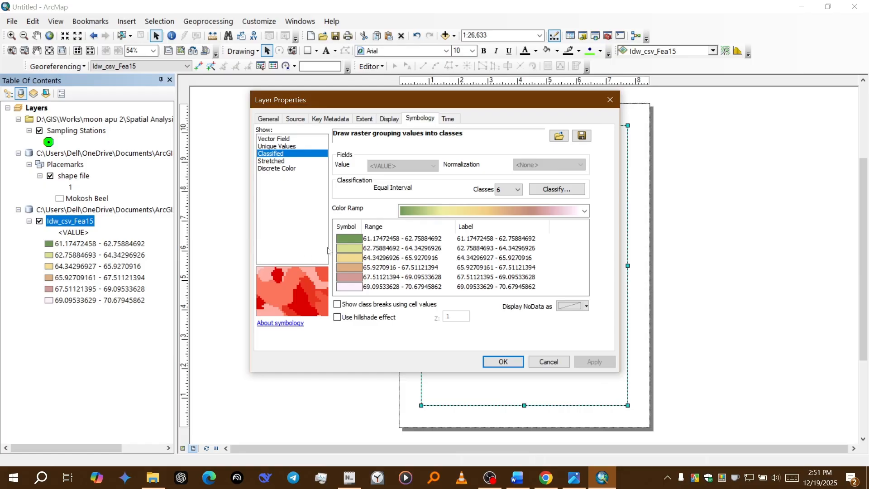
Step: Format the raster's class labels so that the range values are rounded to two decimal places
right_click(484, 228)
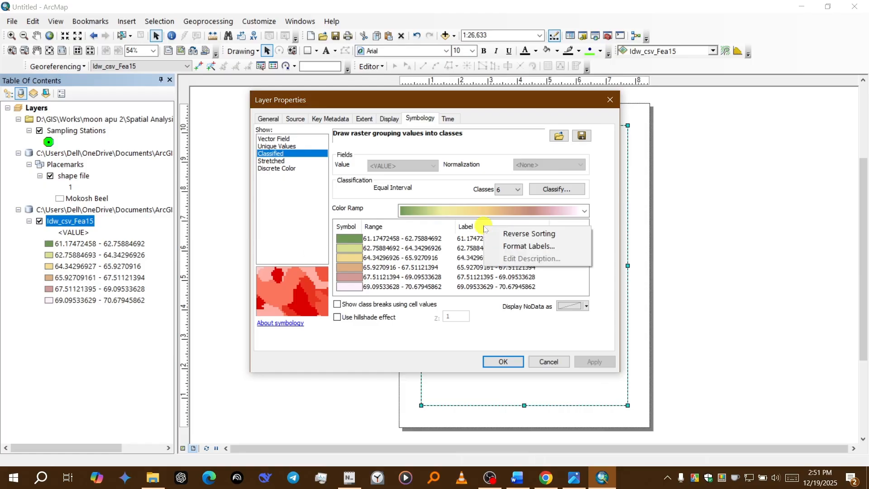
left_click(504, 246)
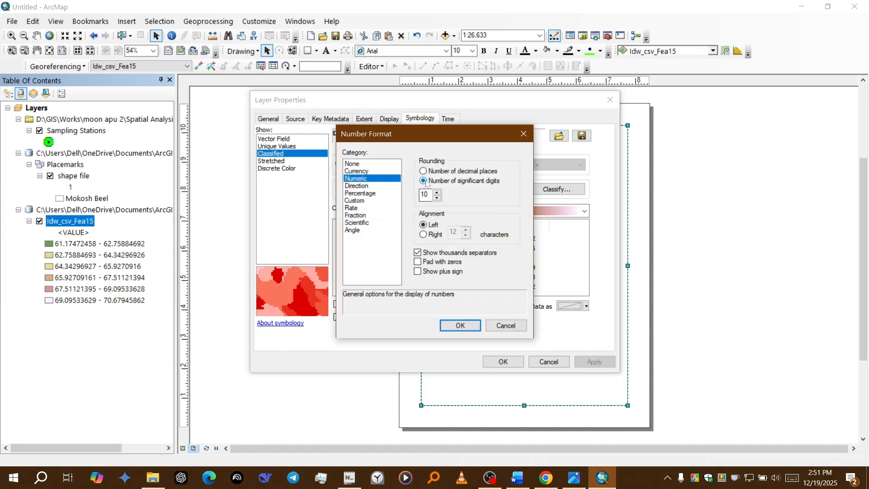
left_click(426, 194)
key("BackSpace")
key("BackSpace")
left_click(460, 325)
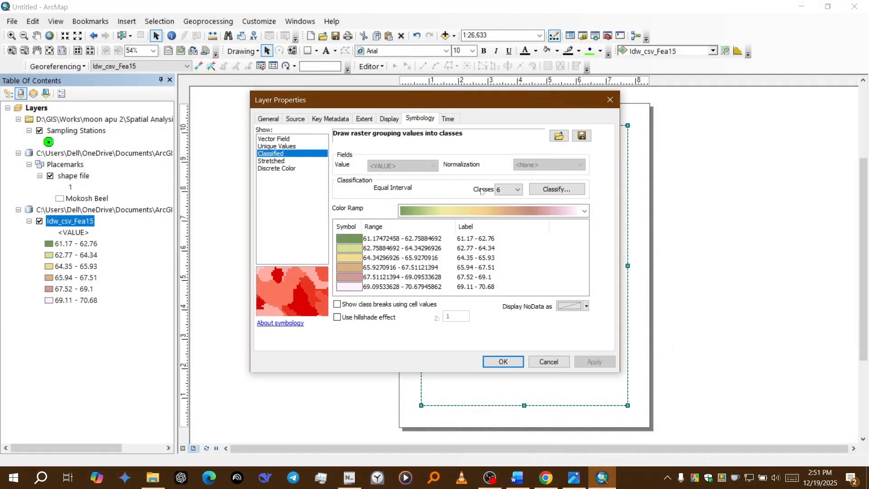
Step: Apply the cyan-blue-magenta color ramp to the classified Idw_csv_Fea15 raster
left_click(453, 216)
scroll(452, 211, "up", 5)
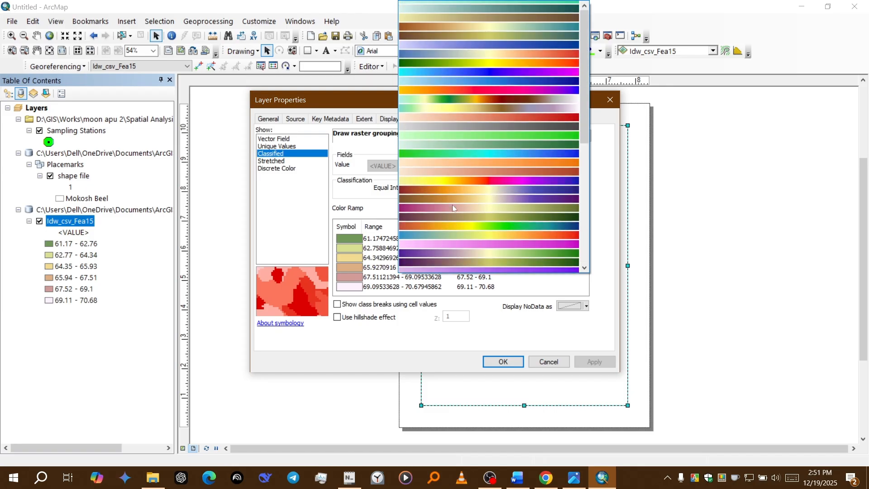
scroll(452, 207, "up", 2)
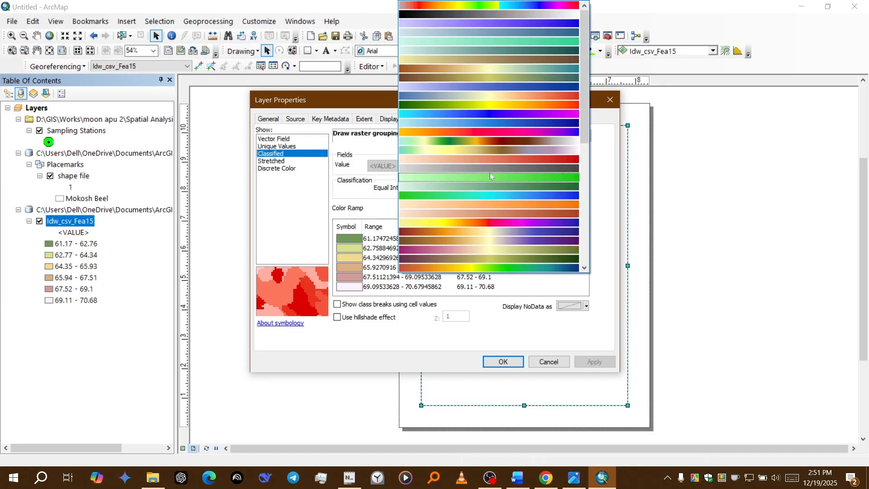
left_click(519, 117)
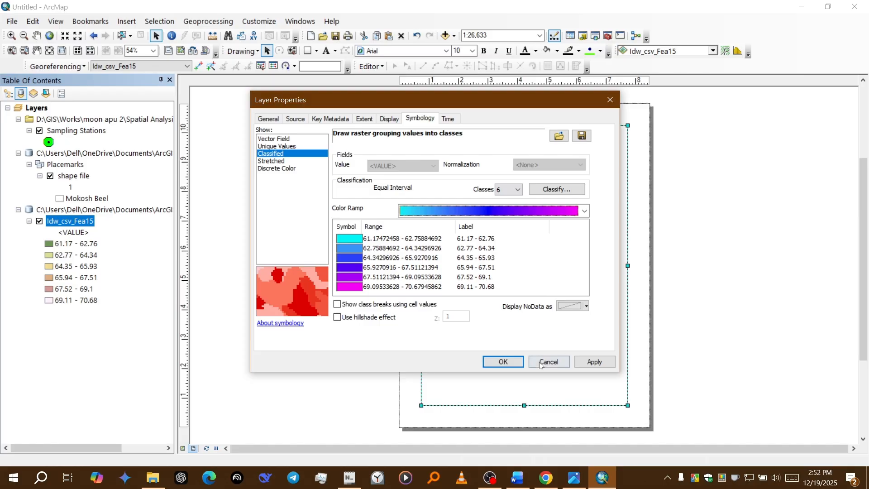
left_click(584, 361)
left_click(501, 361)
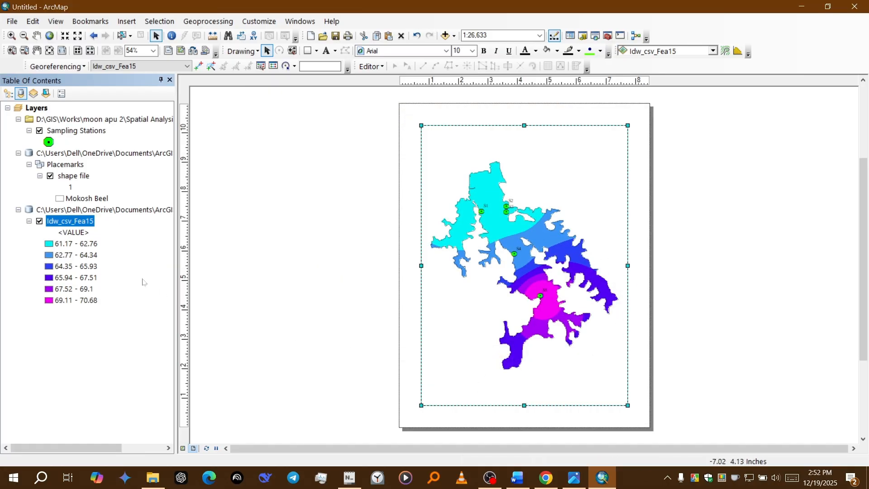
Step: Recolor the Idw_csv_Fea15 raster with the color ramp running from light cream to dark reddish brown
right_click(76, 210)
right_click(56, 220)
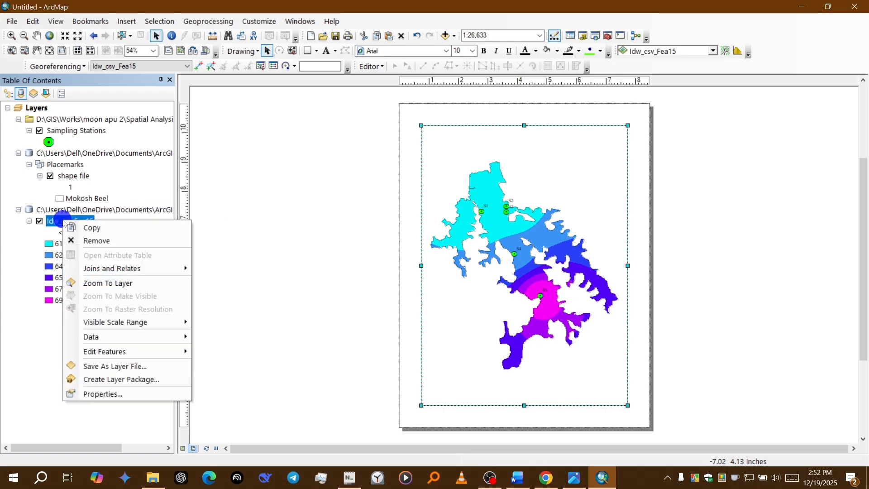
key("Escape")
right_click(51, 219)
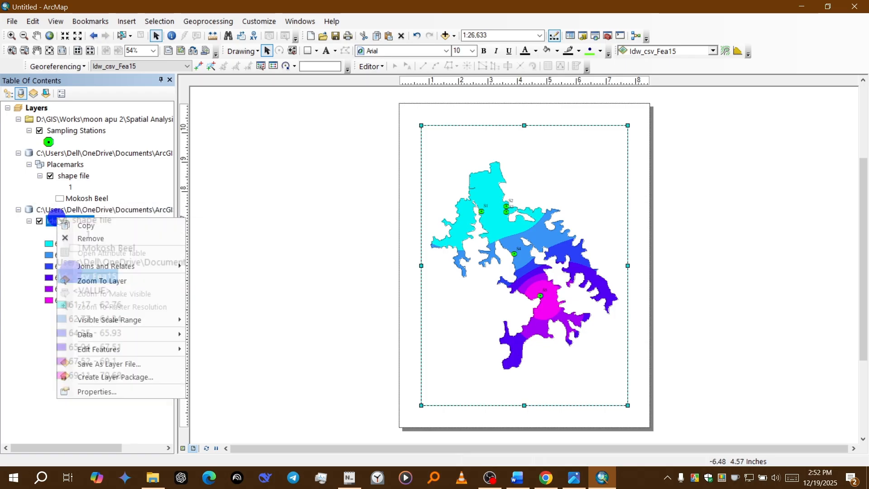
left_click(122, 394)
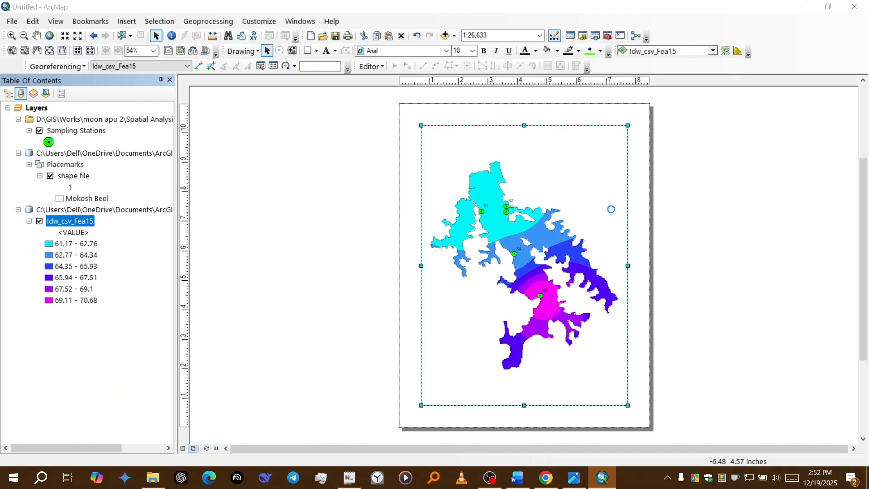
left_click(572, 224)
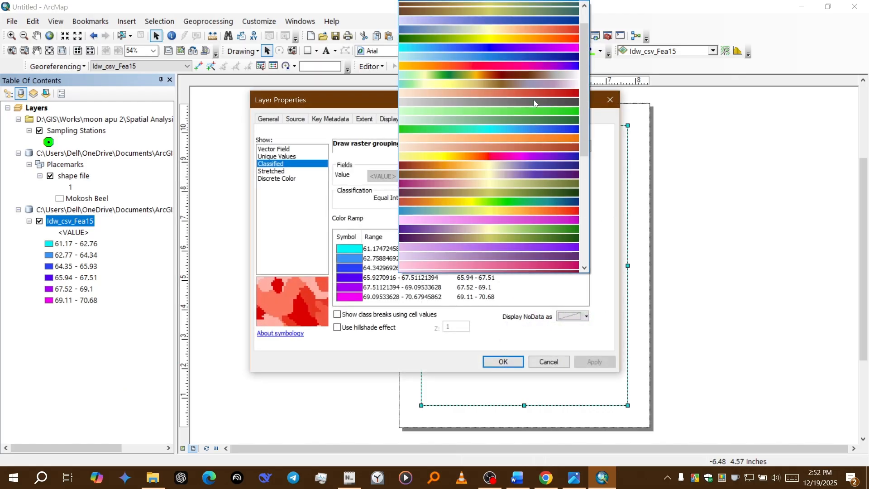
scroll(535, 103, "up", 4)
left_click(546, 192)
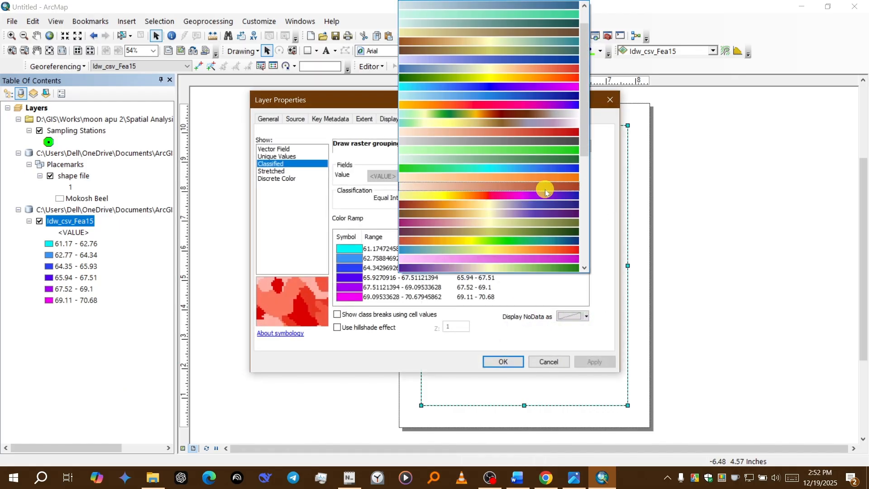
left_click(594, 361)
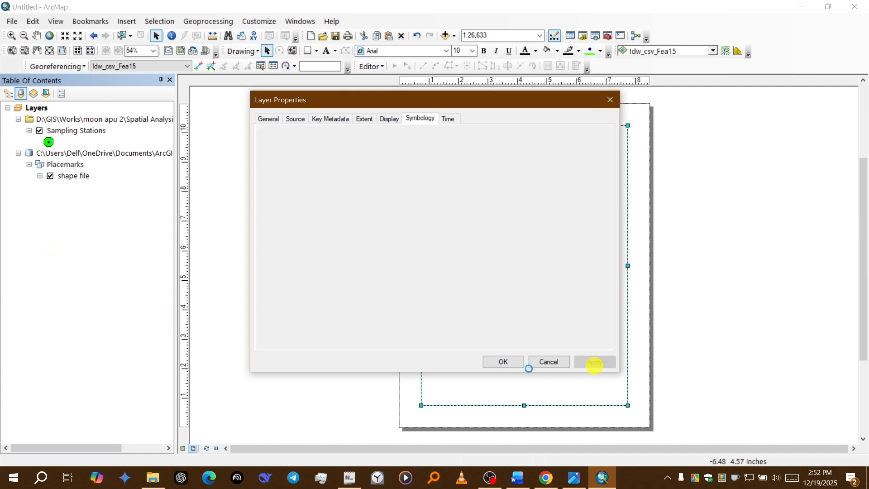
left_click(506, 361)
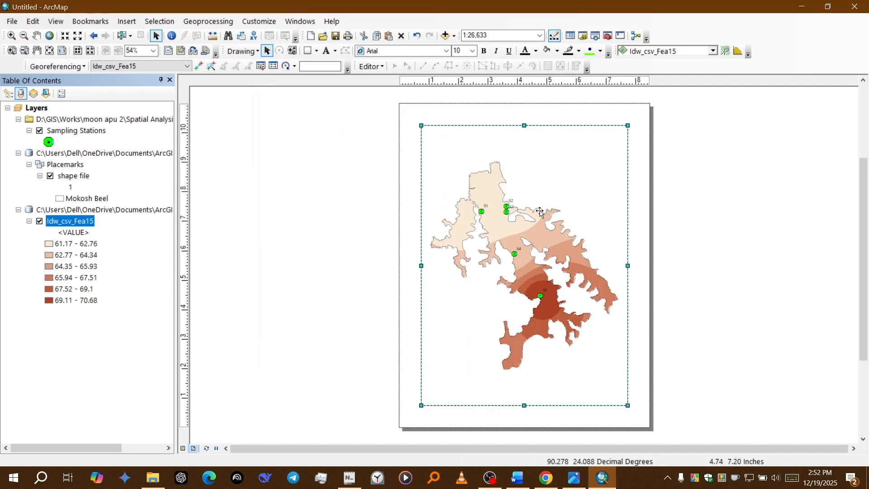
scroll(543, 206, "up", 2)
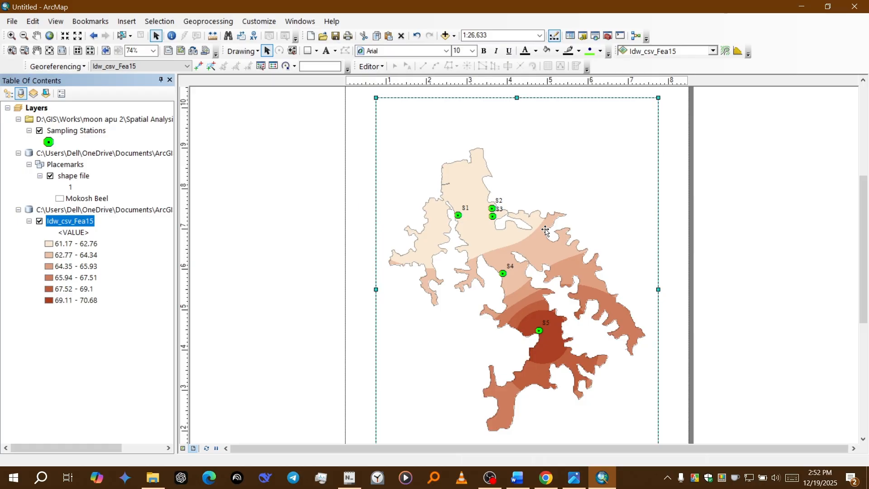
Step: Insert a one-column legend for Sampling Stations, shape file and Idw_csv_Fea15, keeping the default legend settings
scroll(546, 232, "up", 2)
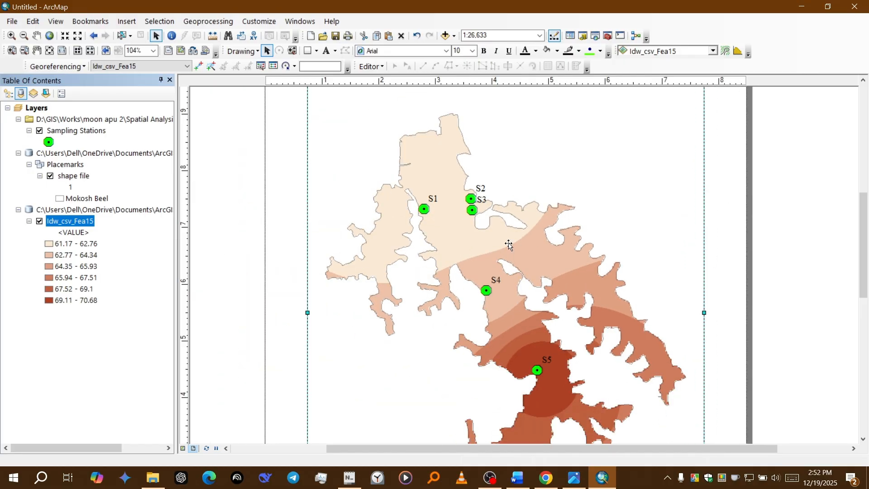
scroll(509, 244, "up", 2)
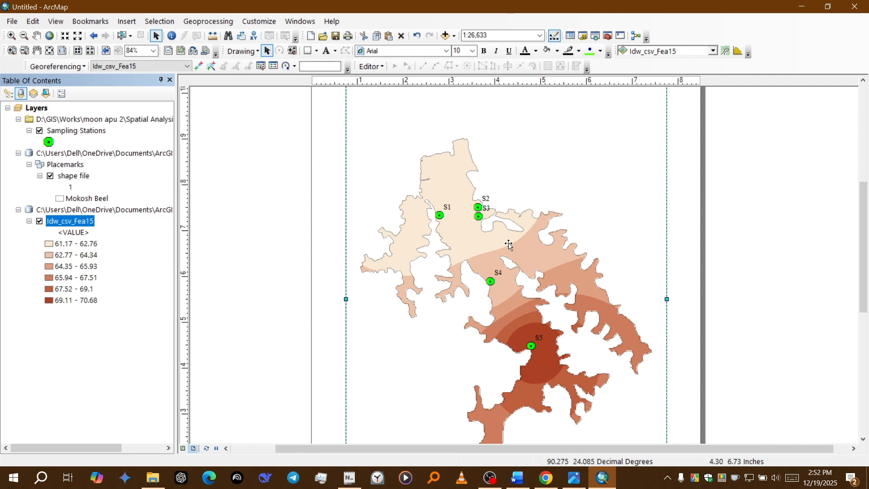
scroll(508, 244, "up", 1)
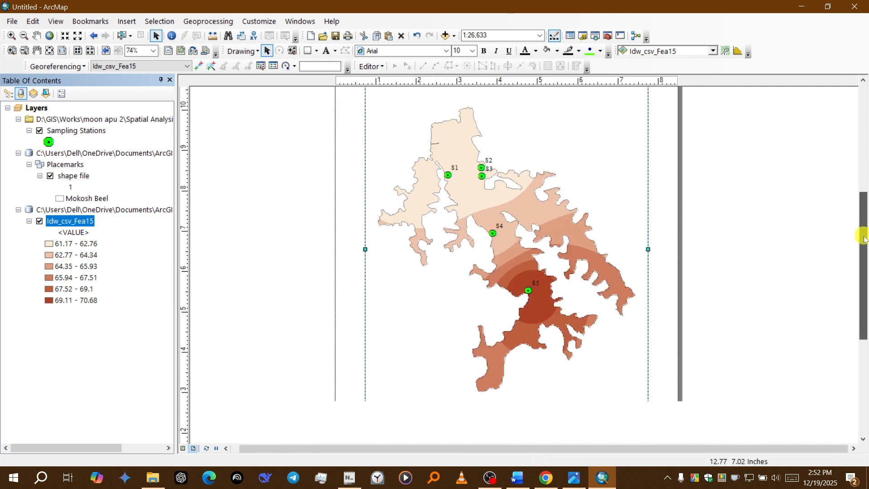
scroll(505, 250, "up", 1)
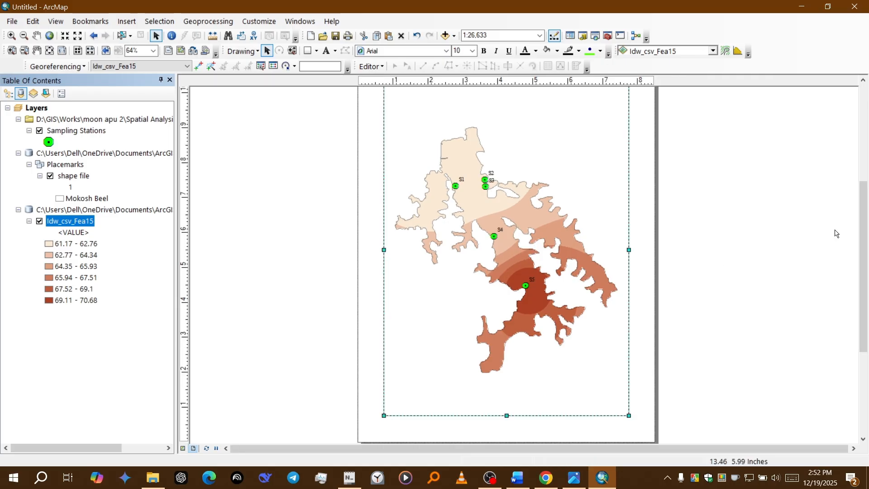
left_click_drag(858, 229, 859, 204)
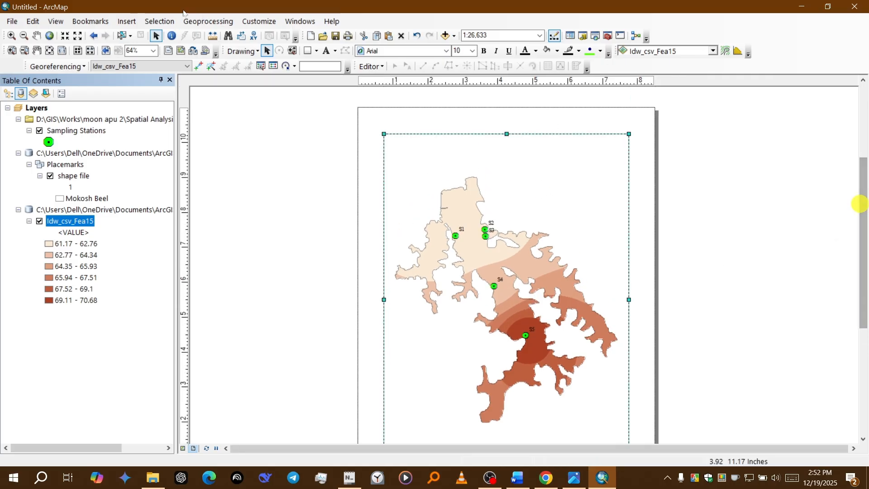
left_click(123, 21)
left_click(154, 105)
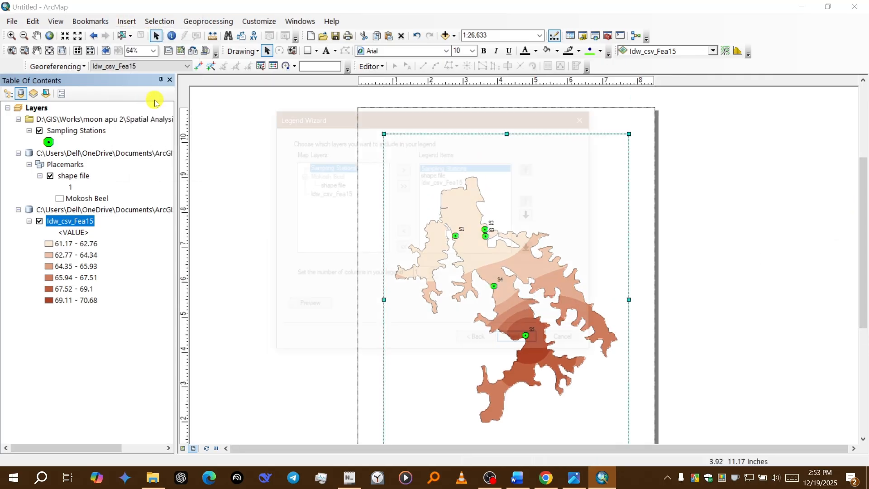
left_click(529, 347)
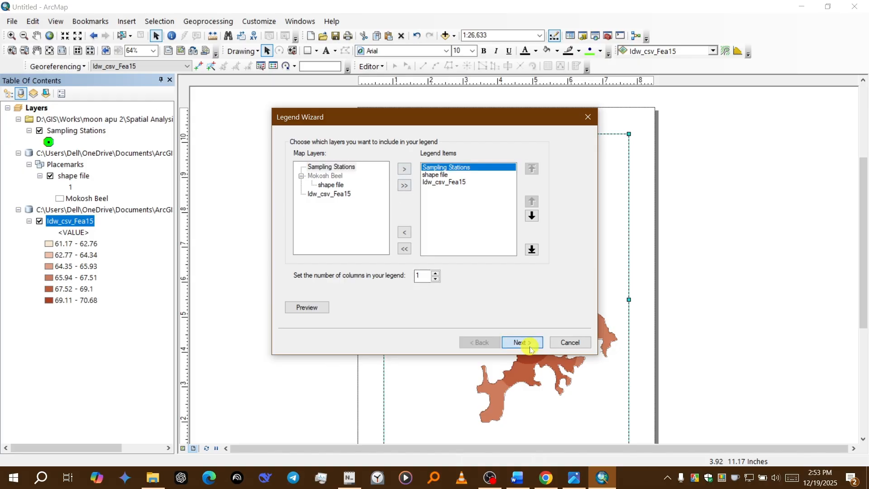
left_click(529, 346)
left_click(529, 346)
left_click(529, 346)
left_click(529, 346)
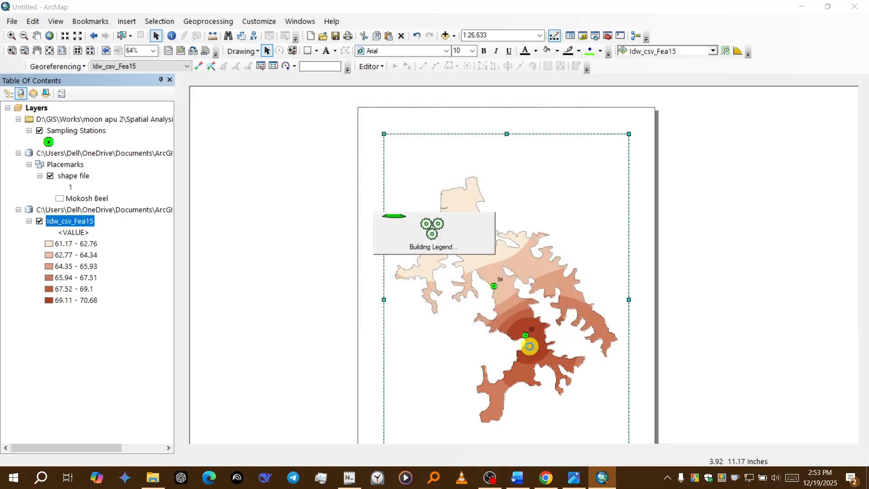
Step: Shrink the legend and place it inside the lower-left corner of the map frame
left_click_drag(474, 257, 335, 333)
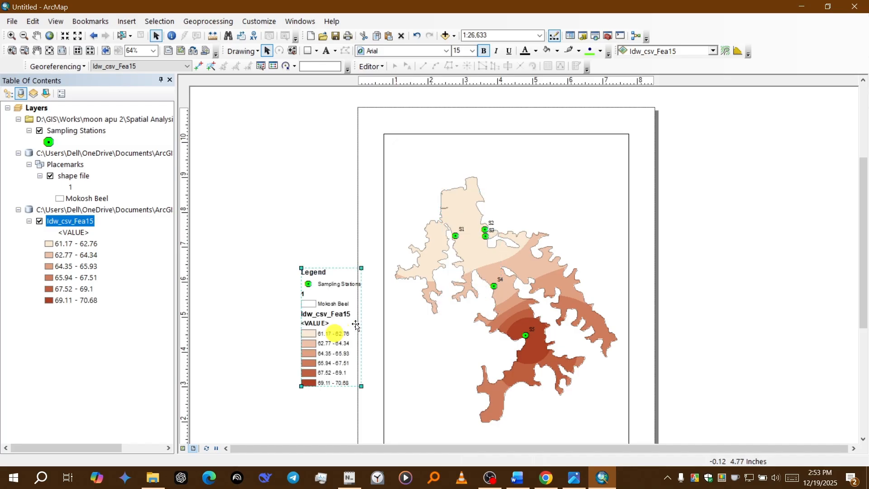
scroll(713, 261, "down", 1)
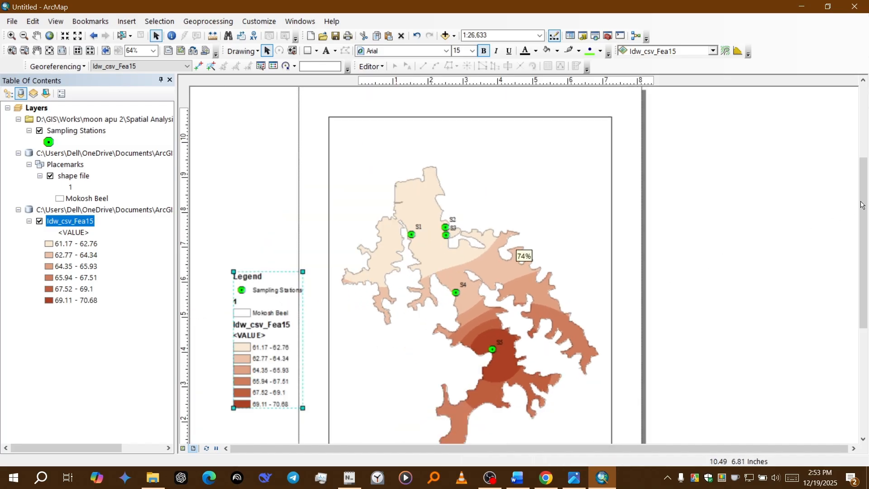
left_click_drag(861, 204, 862, 257)
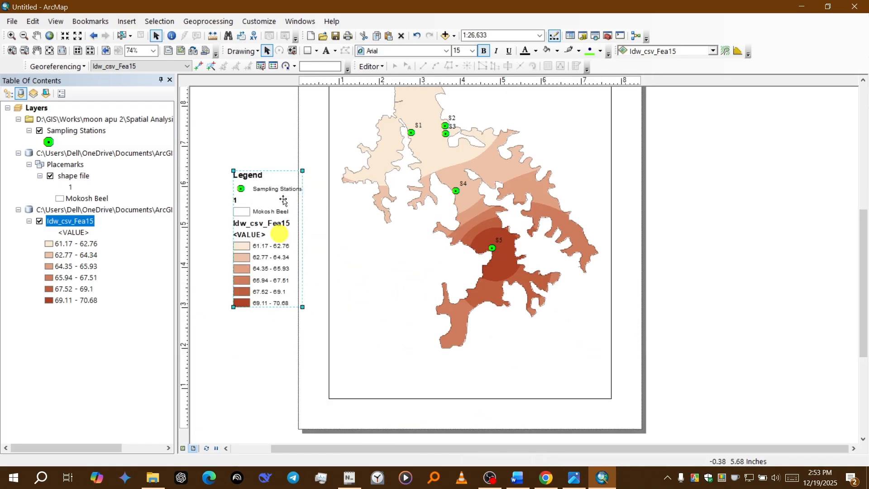
left_click_drag(302, 170, 277, 219)
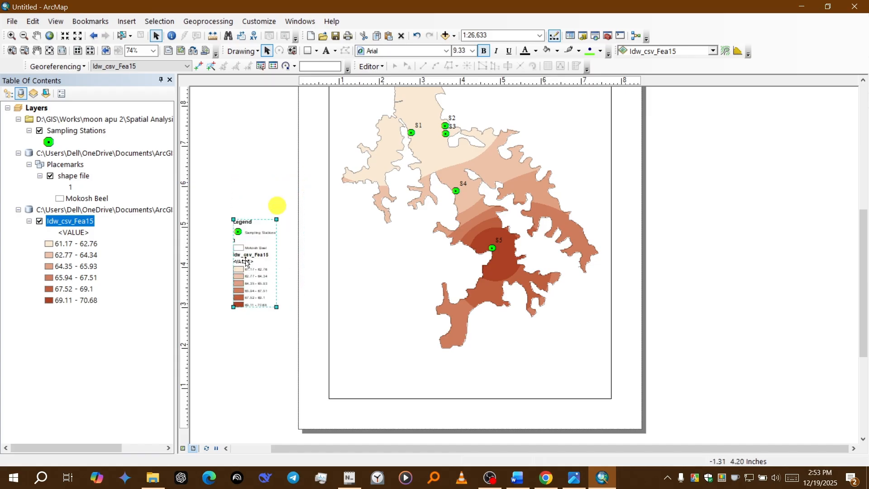
left_click_drag(245, 261, 355, 344)
left_click_drag(386, 301, 389, 296)
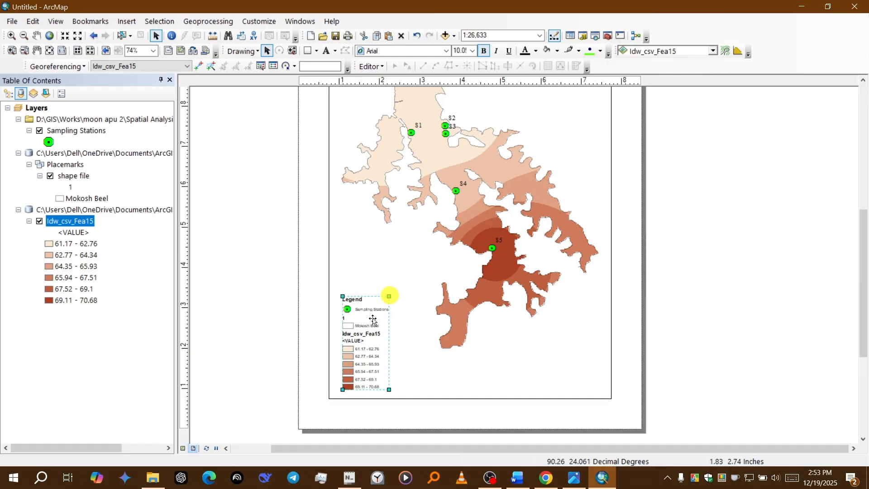
Step: Convert the legend to graphics and ungroup it into separate elements
right_click(371, 319)
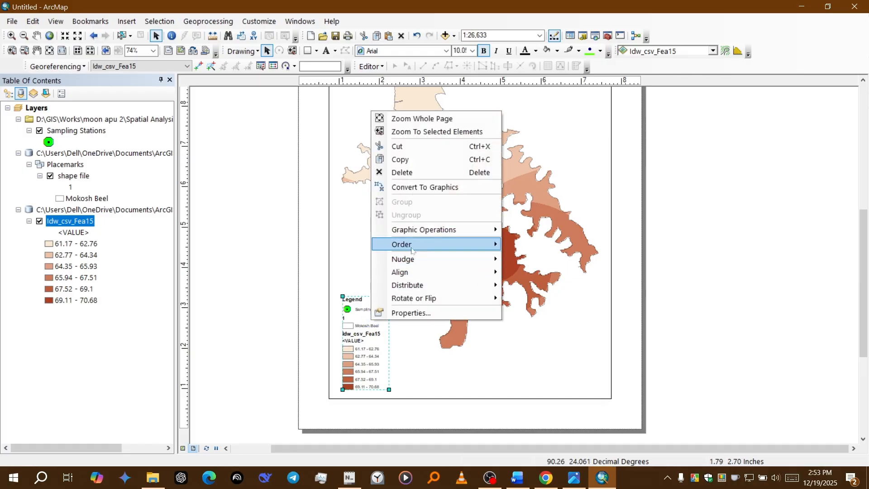
left_click(414, 187)
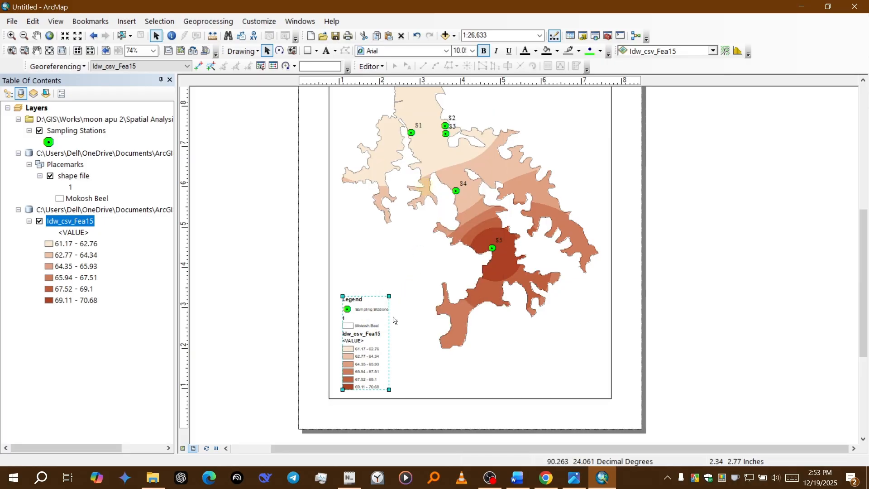
scroll(393, 320, "up", 3)
right_click(368, 287)
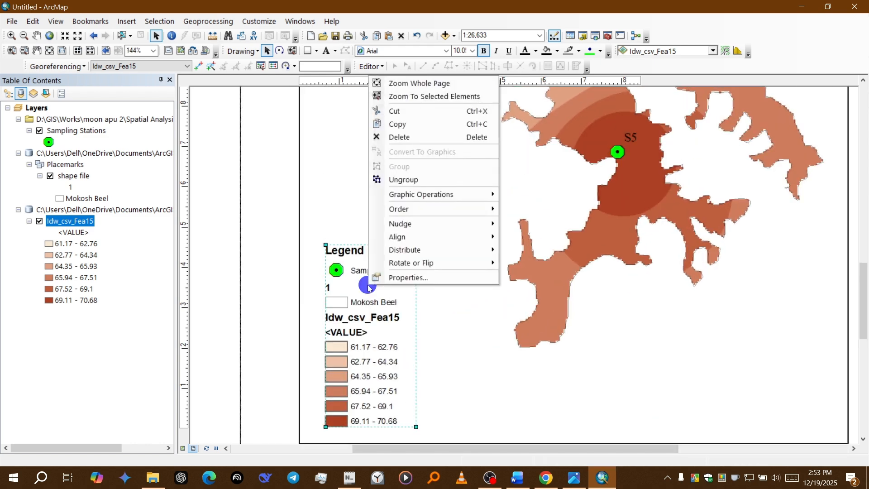
left_click(404, 180)
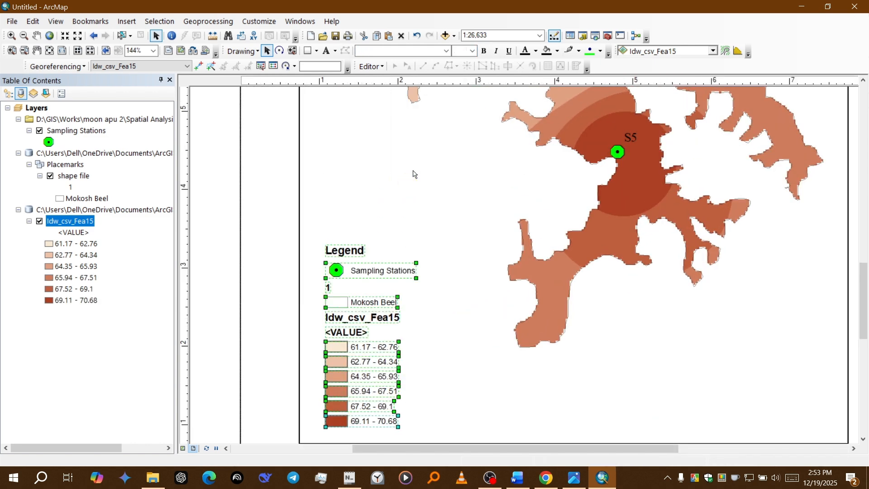
left_click(207, 238)
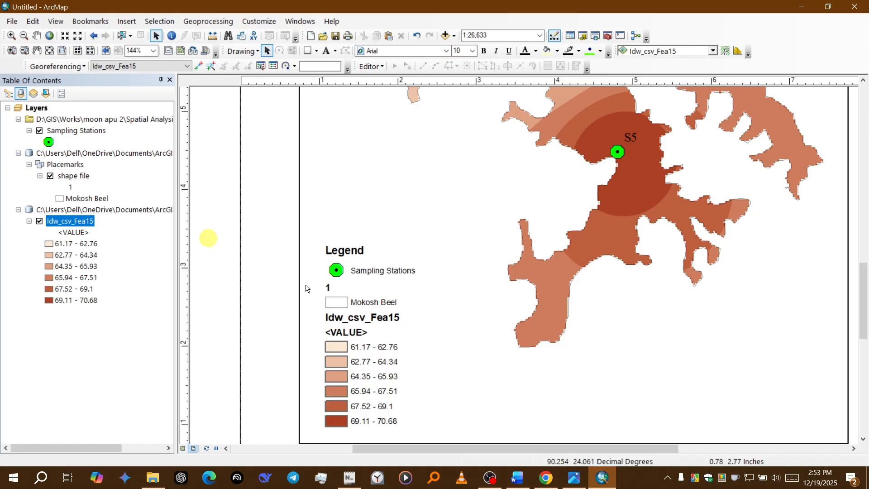
Step: Delete the "1", "Idw_csv_Fea15" and "<VALUE>" headings from the ungrouped legend
left_click(327, 287)
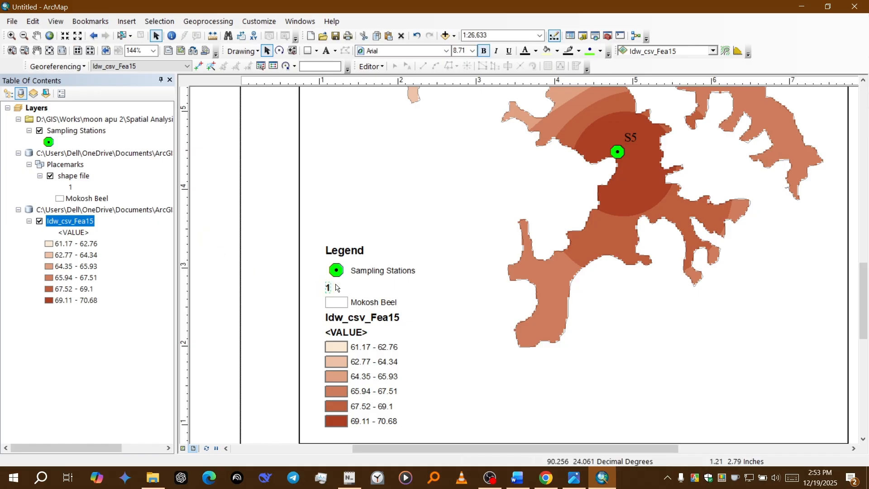
key("Delete")
left_click(334, 318)
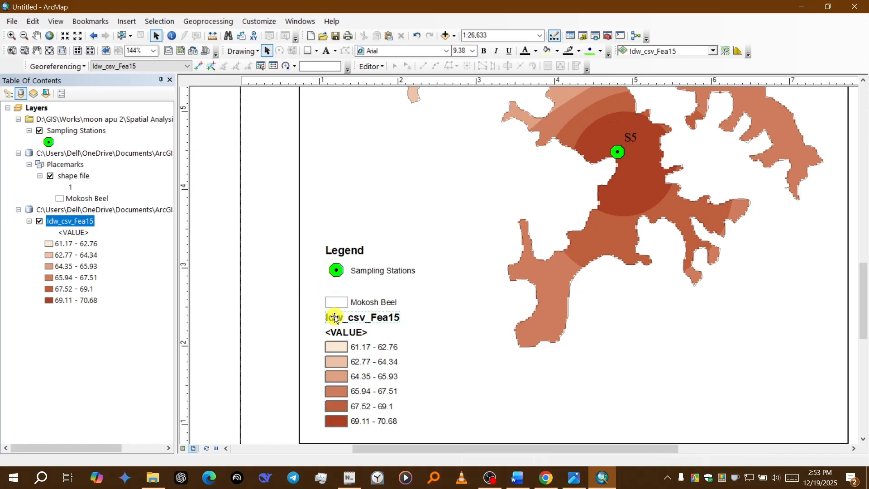
key("Delete")
left_click(339, 332)
key("Delete")
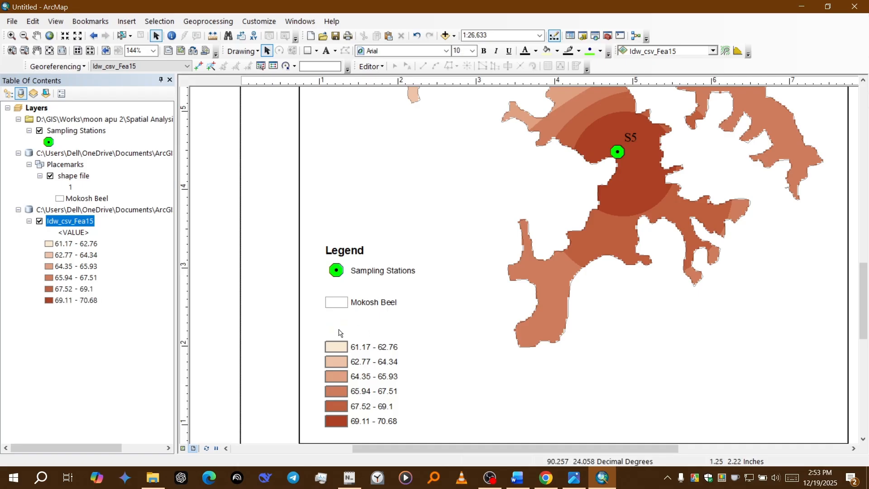
Step: Move the Mokosh Beel entry, the Sampling Stations entry and the Legend title down to close the gaps above the class ranges
mouse_move(356, 307)
left_mouse_down()
mouse_move(362, 336)
mouse_move(357, 324)
left_mouse_up()
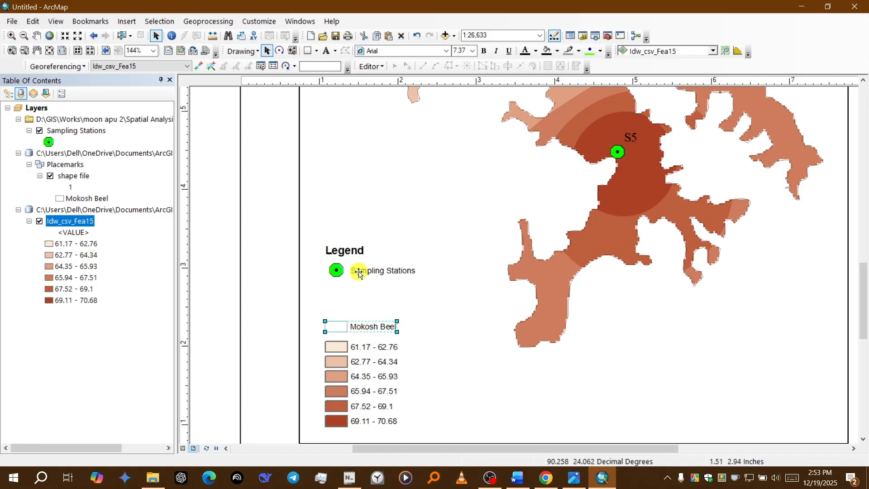
left_click_drag(357, 271, 360, 305)
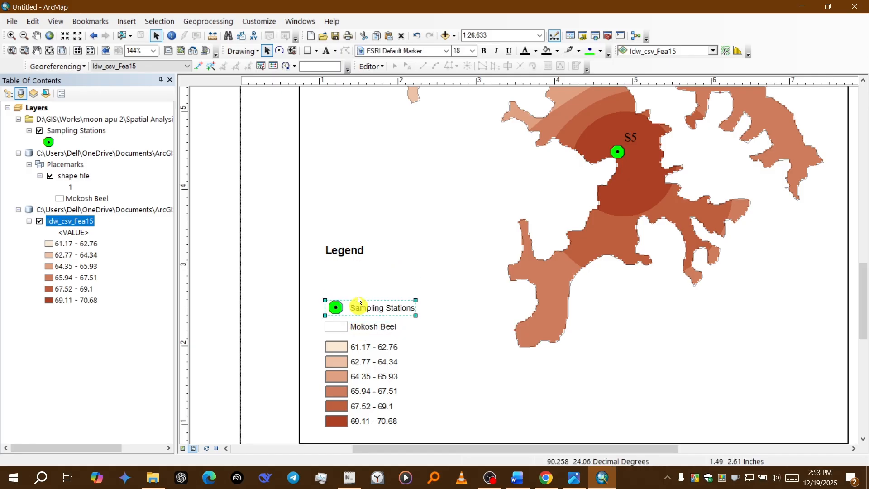
double_click(350, 252)
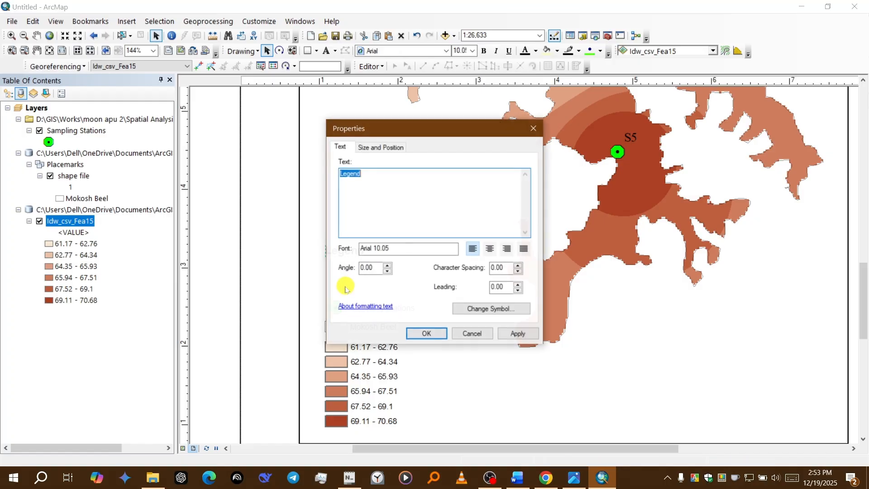
left_click(475, 335)
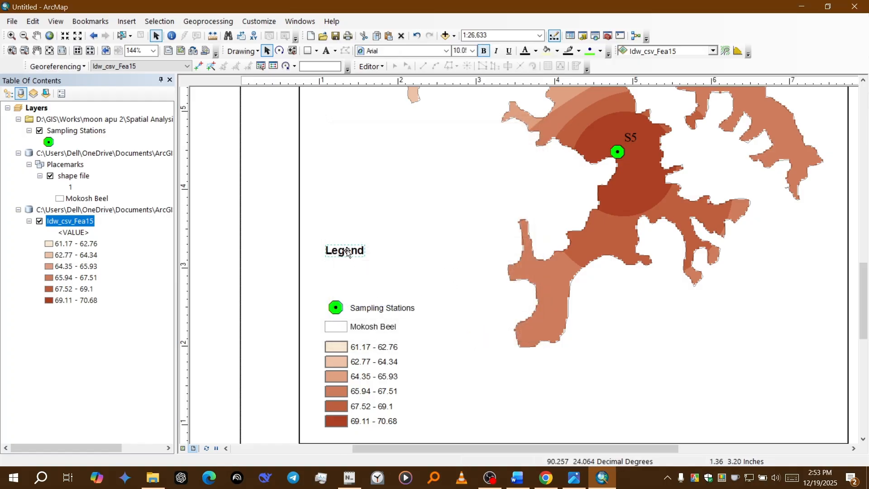
left_click_drag(349, 252, 348, 288)
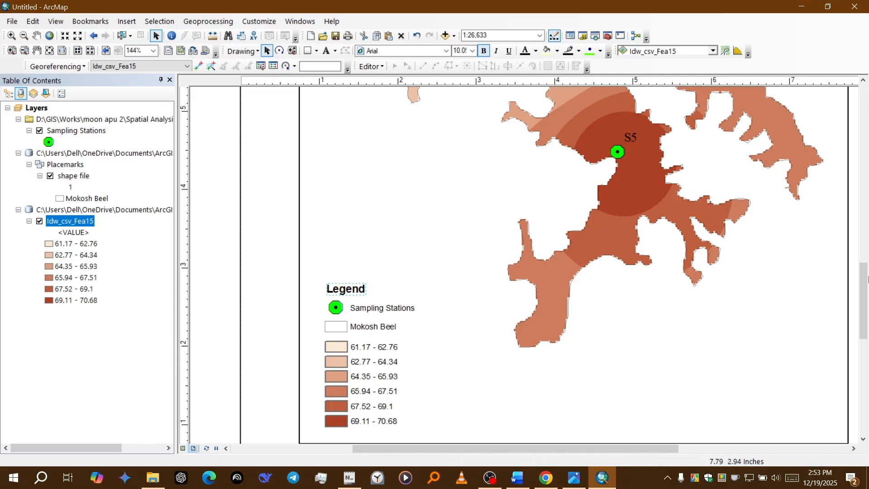
Step: Insert the ESRI North 3 north arrow, enlarge it and place it in the upper-left corner of the map frame
left_click_drag(860, 291, 856, 242)
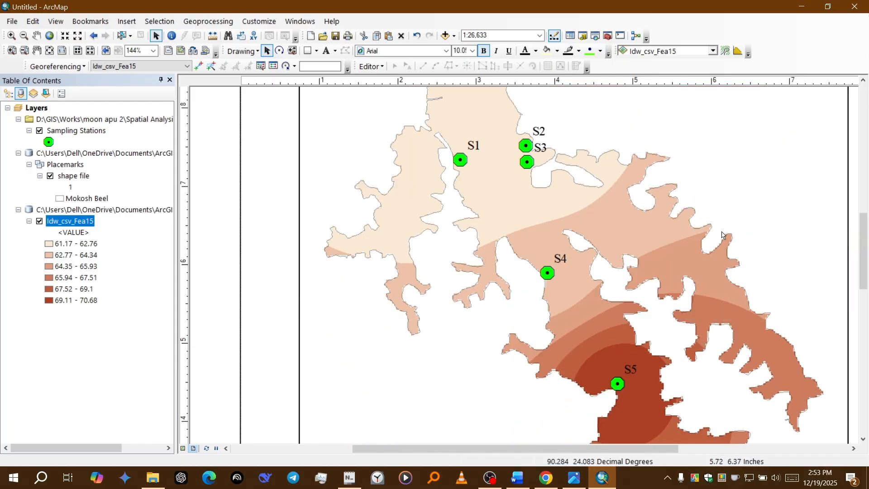
left_click(859, 210)
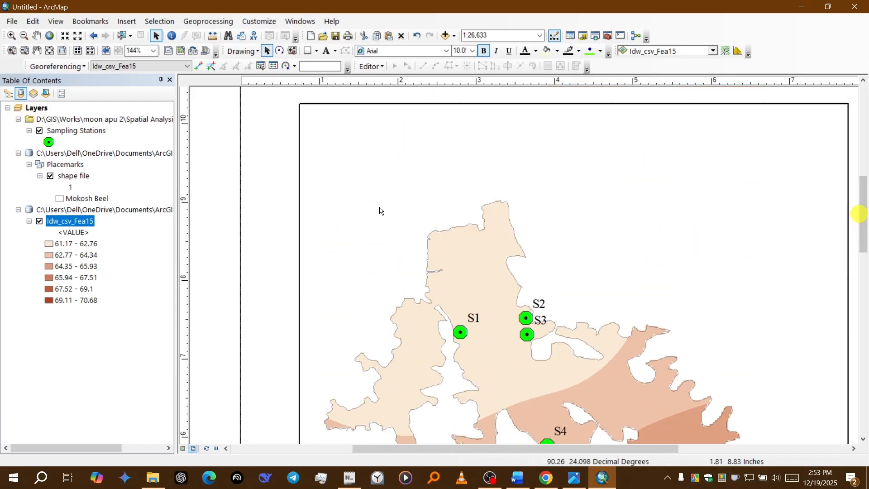
left_click(376, 195)
left_click(126, 21)
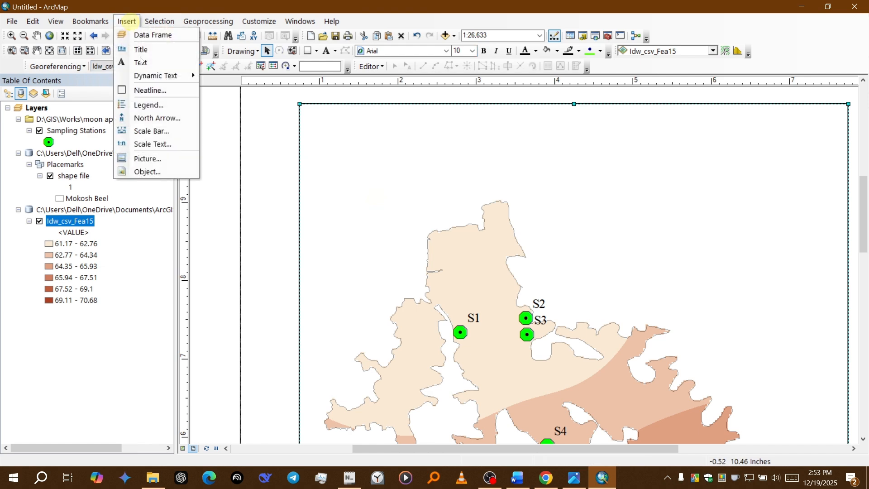
left_click(157, 117)
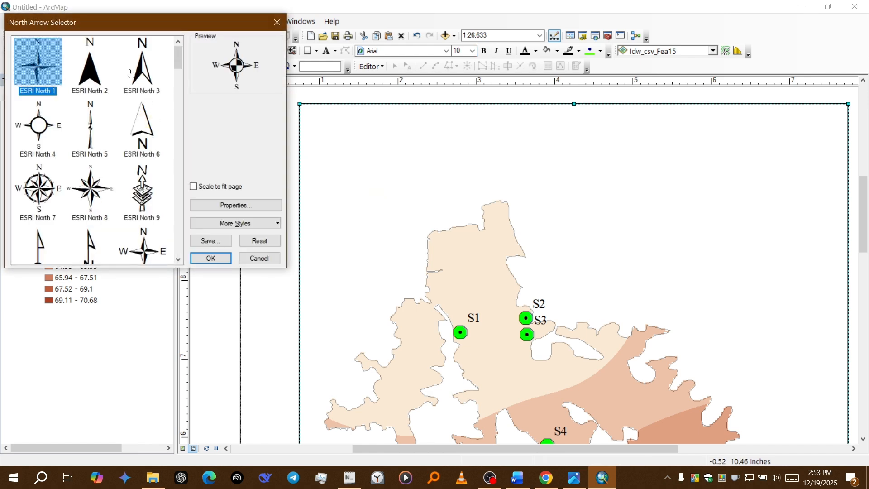
left_click(130, 69)
left_click(211, 258)
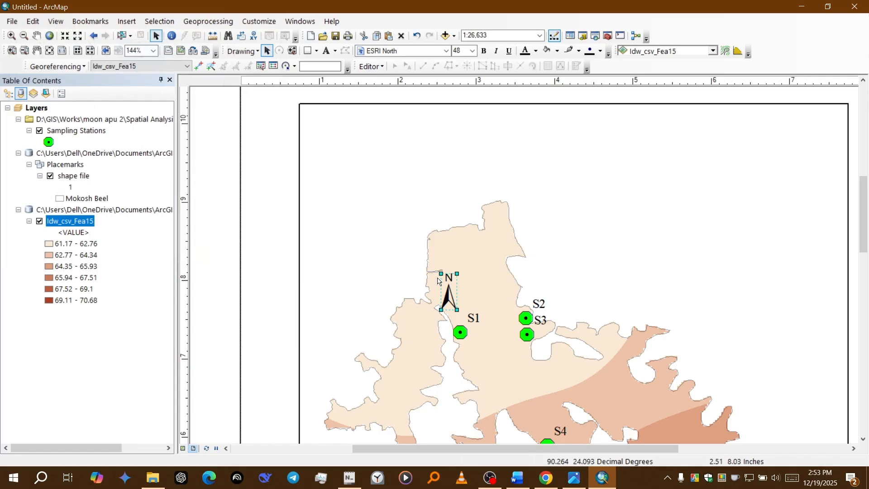
left_click_drag(446, 292, 326, 157)
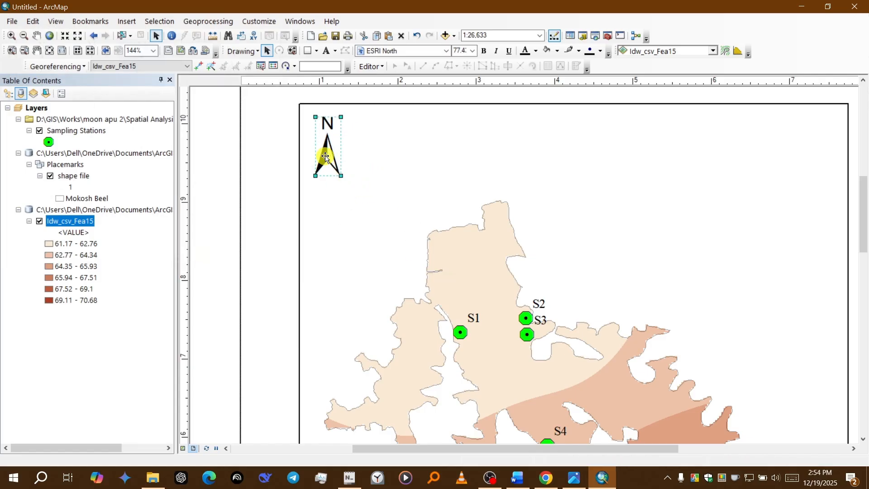
Step: Start inserting a scale bar in the Scale Line 3 style and open its scale and units settings
left_click(359, 188)
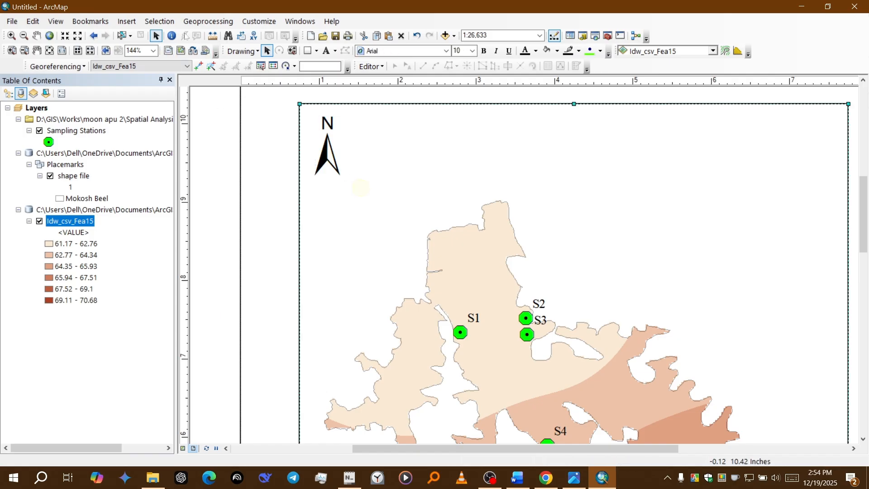
left_click(131, 20)
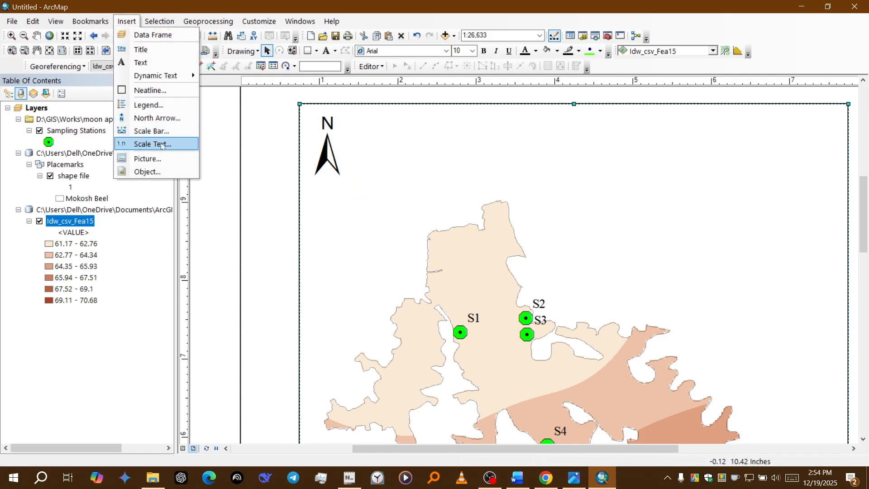
left_click(156, 130)
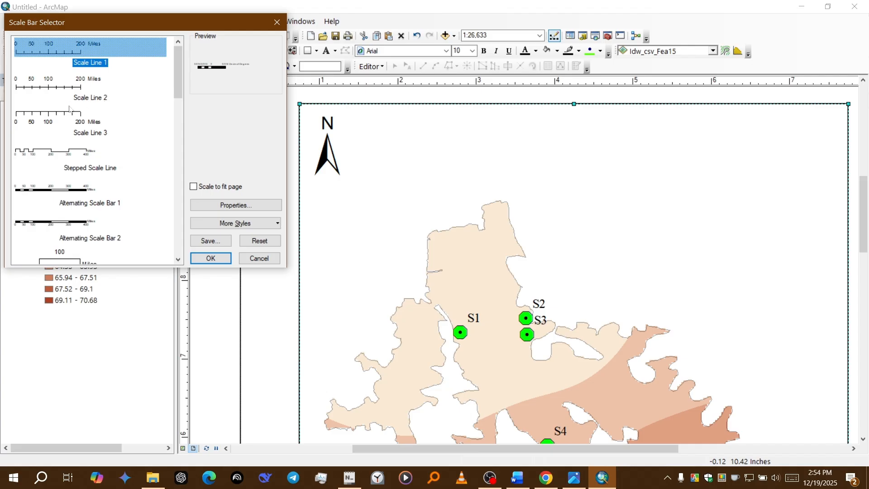
left_click(61, 119)
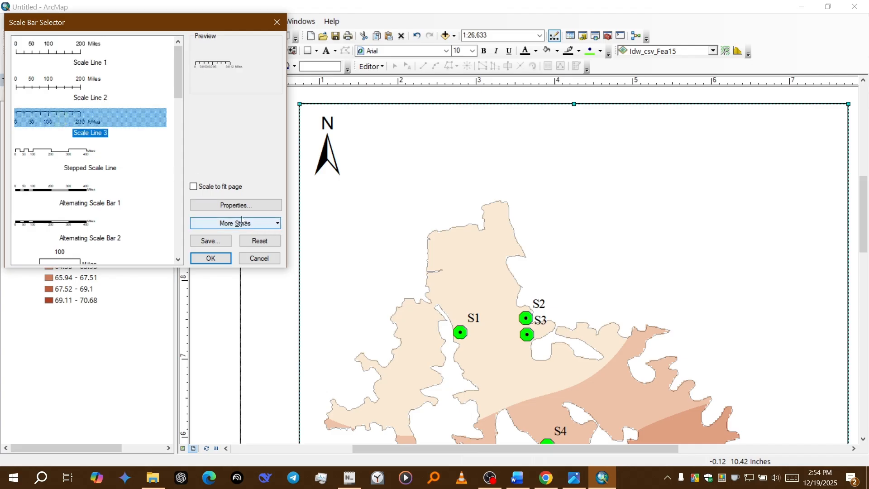
left_click(238, 207)
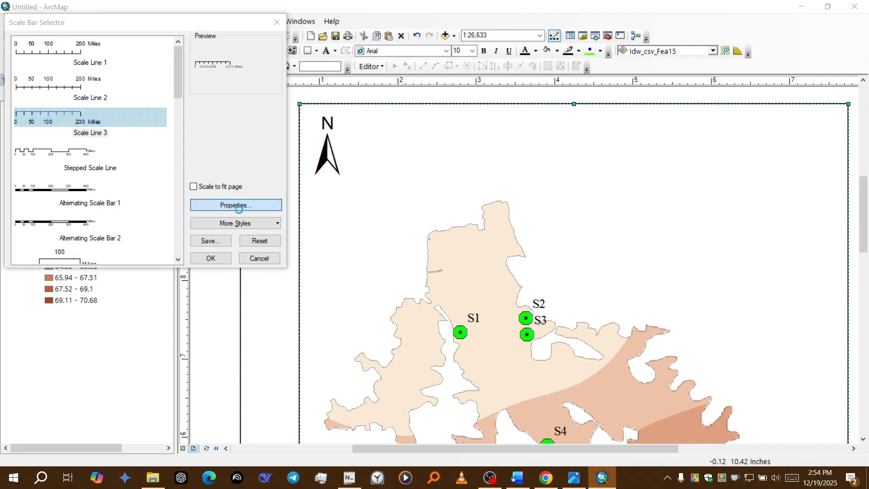
left_click(367, 124)
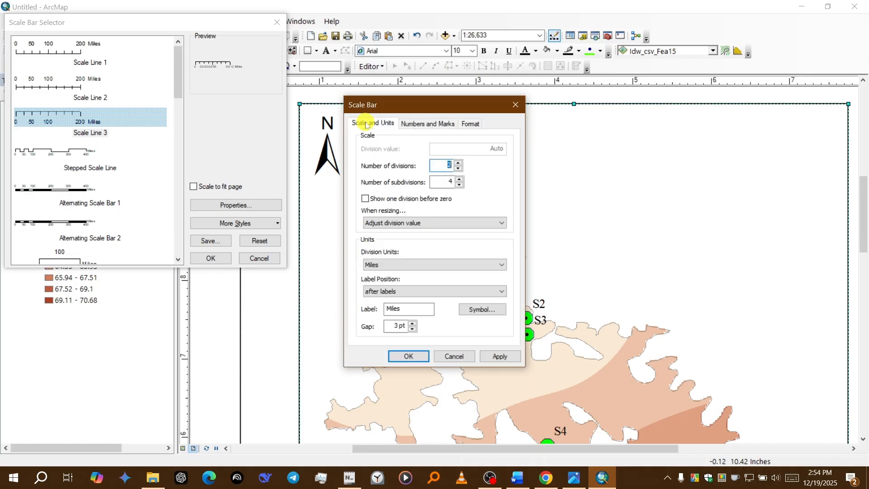
Step: Set the scale bar's division units to Kilometers and shorten its unit label to "Kms"
left_click(411, 269)
left_click(401, 309)
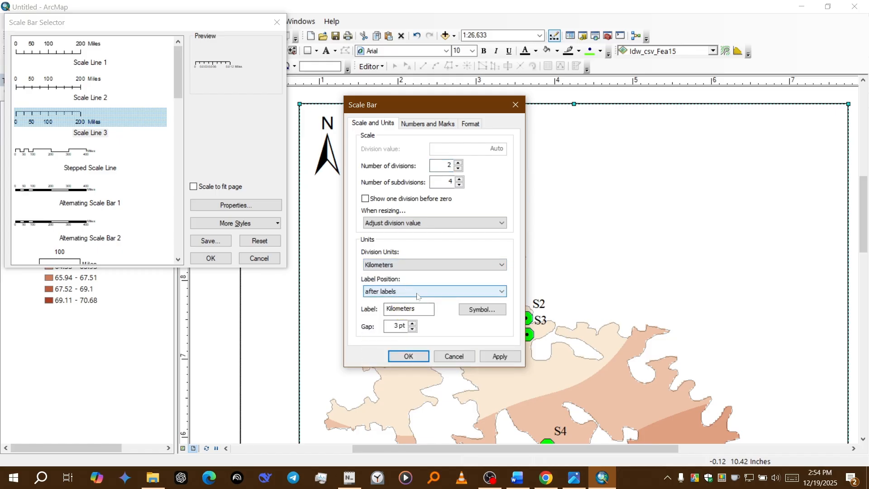
left_click(415, 308)
key("BackSpace")
key("BackSpace")
key("BackSpace")
key("BackSpace")
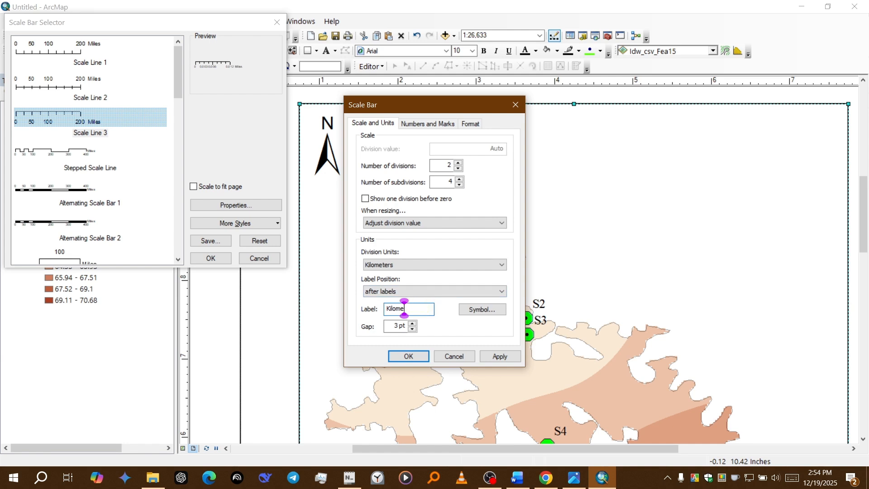
key("BackSpace")
key("BackSpace")
key("BackSpace")
key("BackSpace")
type("ms")
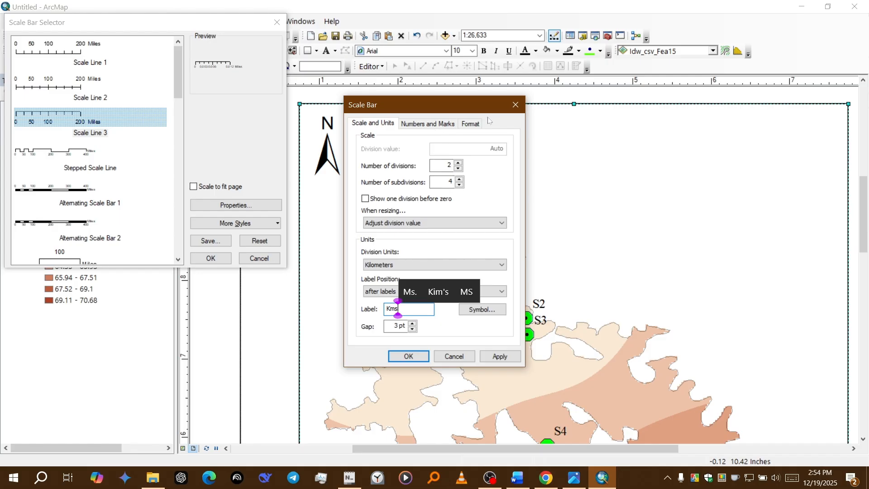
Step: Set the scale bar's text font to Times New Roman and insert the scale bar into the layout
left_click(473, 123)
left_click(429, 148)
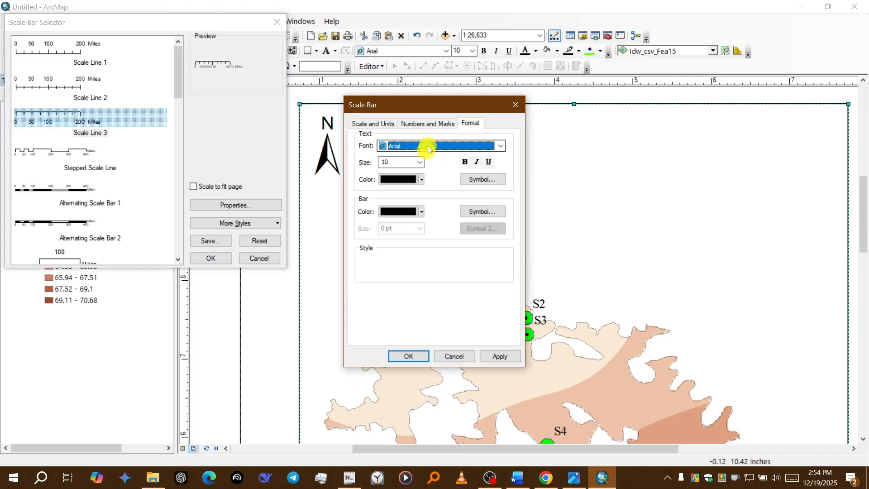
left_click(429, 150)
type("ti")
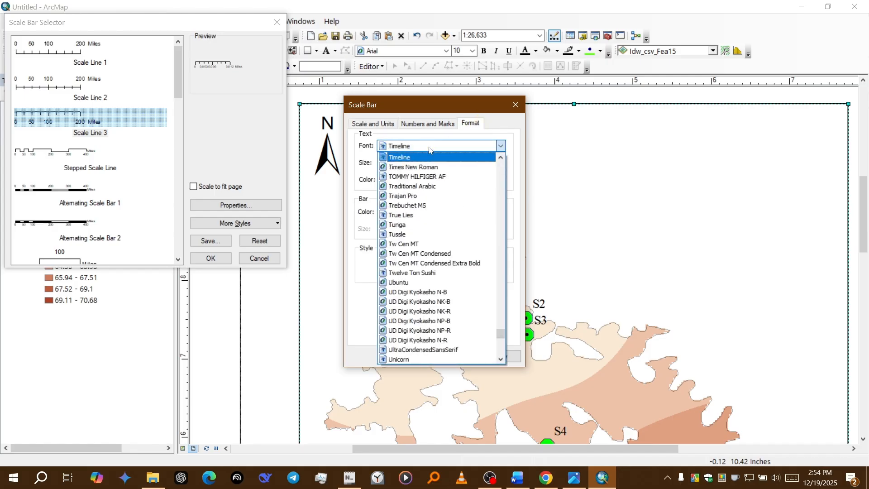
type("mes New Roma")
key("Return")
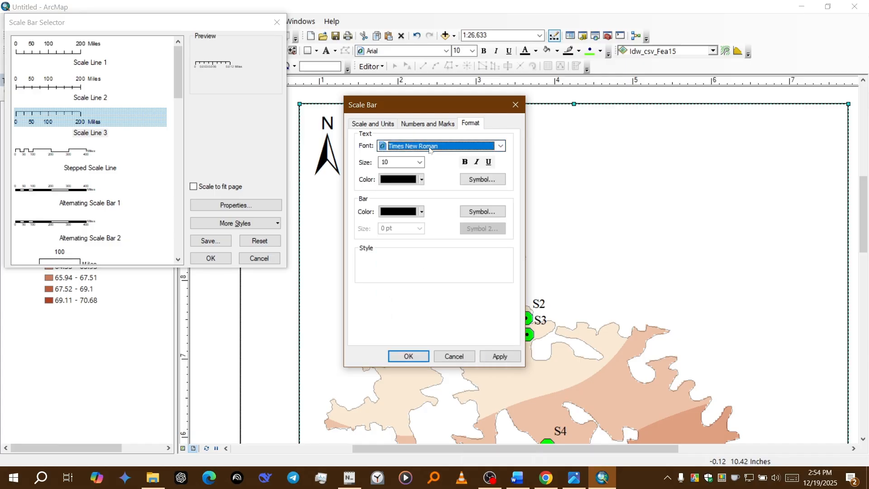
left_click(401, 357)
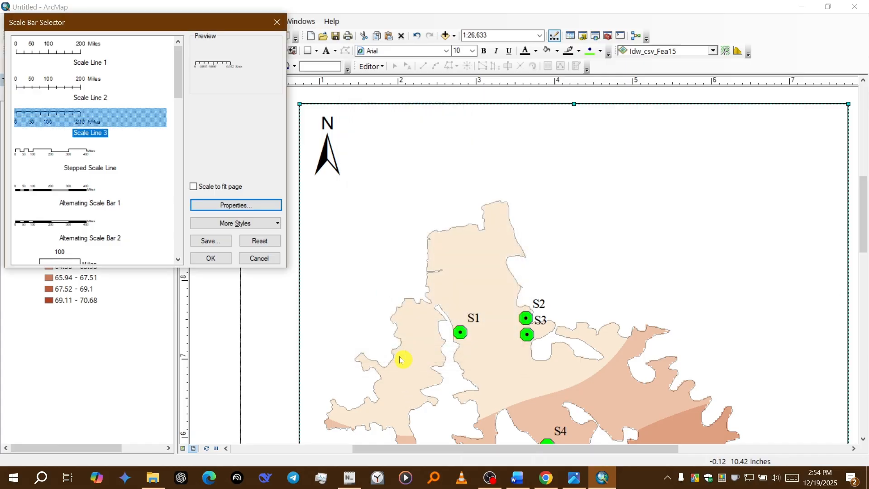
left_click(210, 258)
Step: Move the scale bar into the lower-right corner of the map frame and enlarge it slightly
scroll(792, 289, "down", 4)
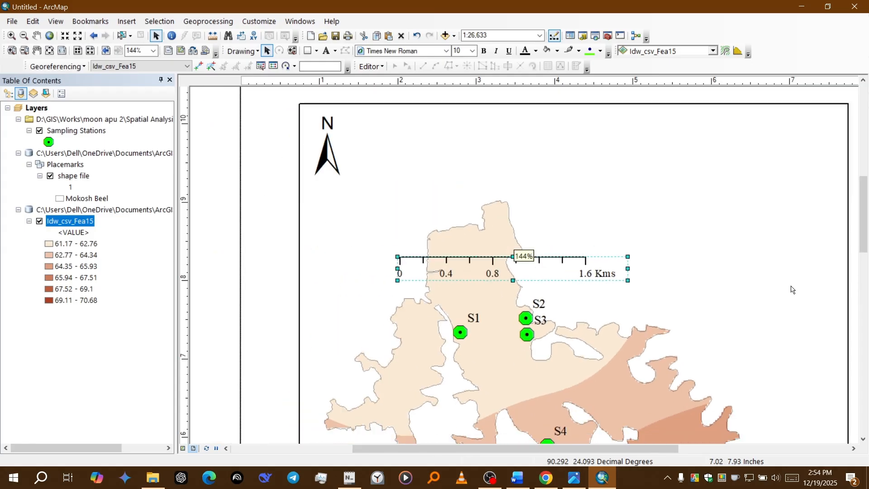
left_click_drag(863, 233, 863, 269)
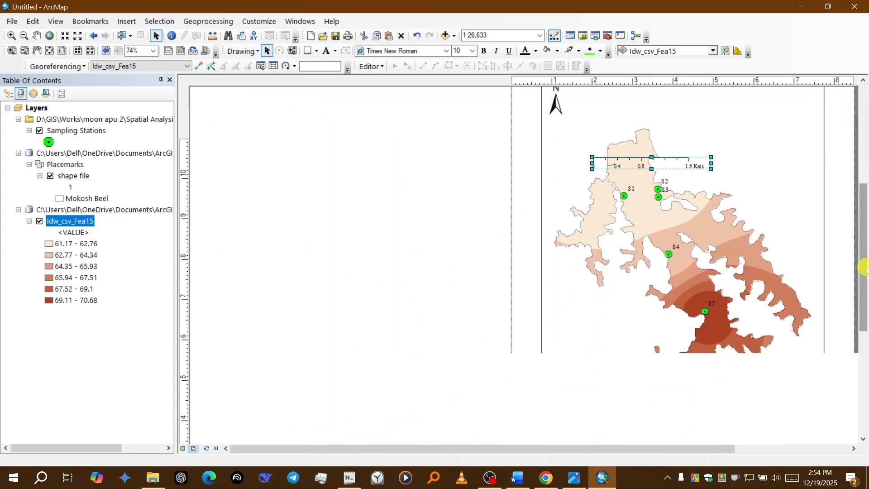
scroll(314, 157, "up", 2)
scroll(247, 178, "down", 3)
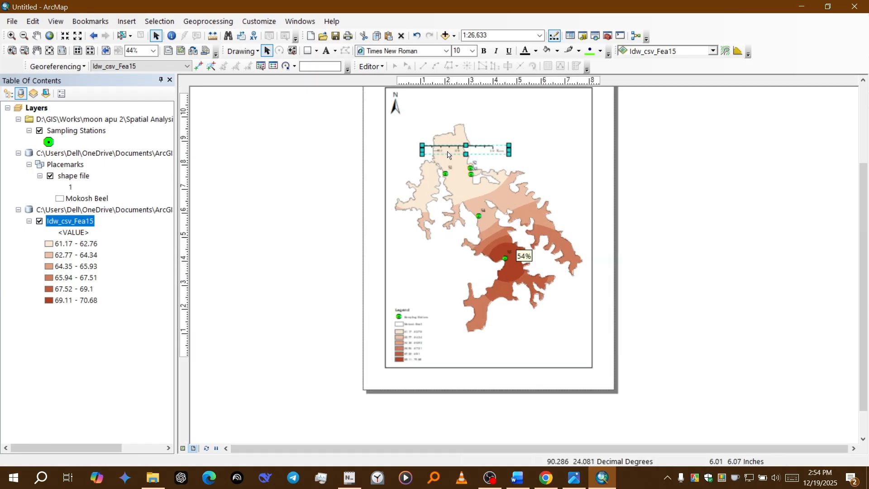
left_click_drag(448, 154, 541, 355)
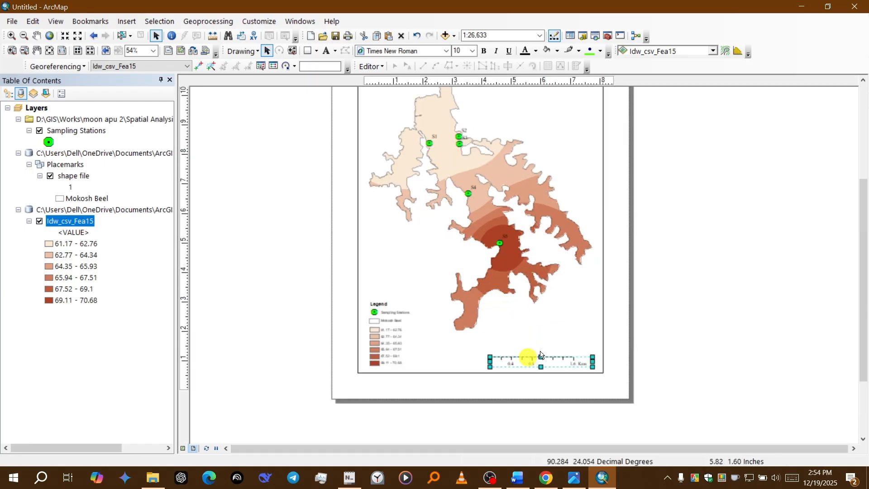
scroll(541, 355, "up", 3)
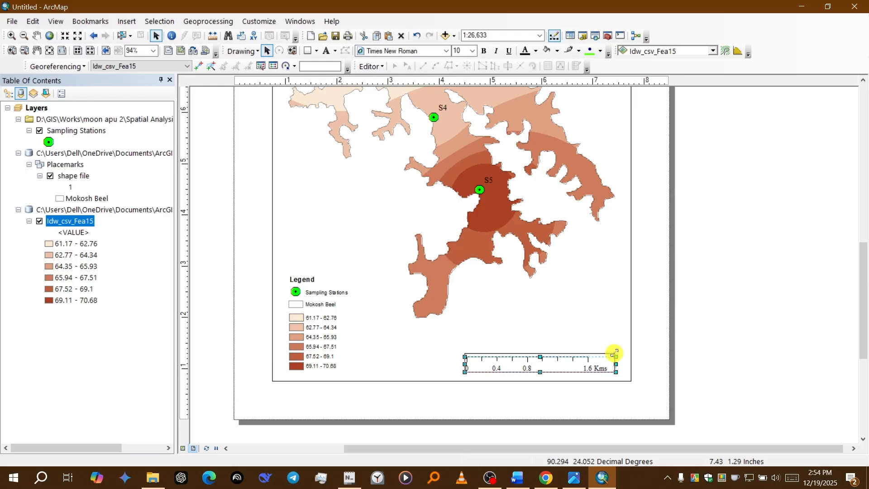
left_click_drag(614, 353, 611, 350)
left_click(734, 299)
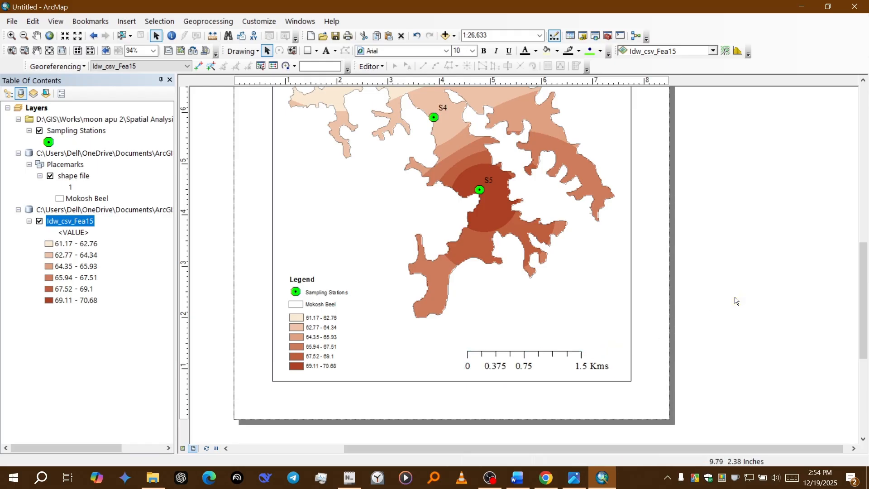
Step: Insert a text element and place it in the blank area above the lake, inside the map frame
scroll(784, 344, "down", 2)
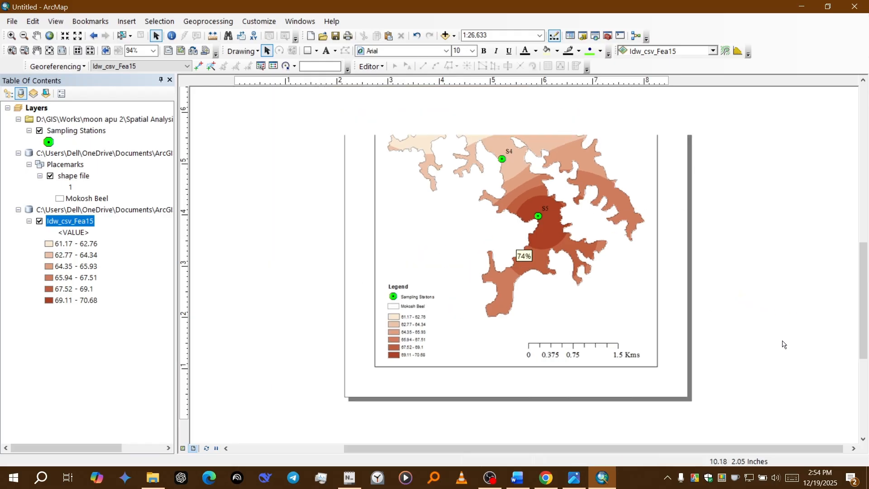
left_click_drag(863, 322, 864, 276)
left_click(563, 184)
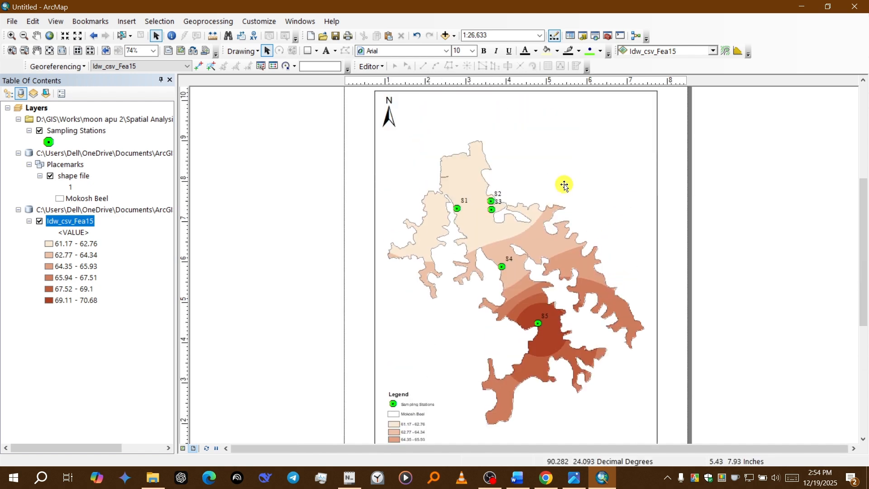
left_click(126, 21)
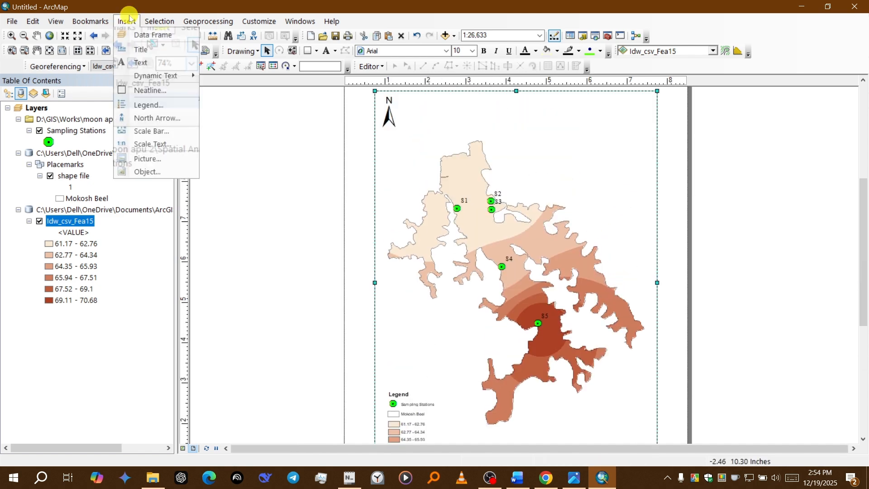
left_click(147, 63)
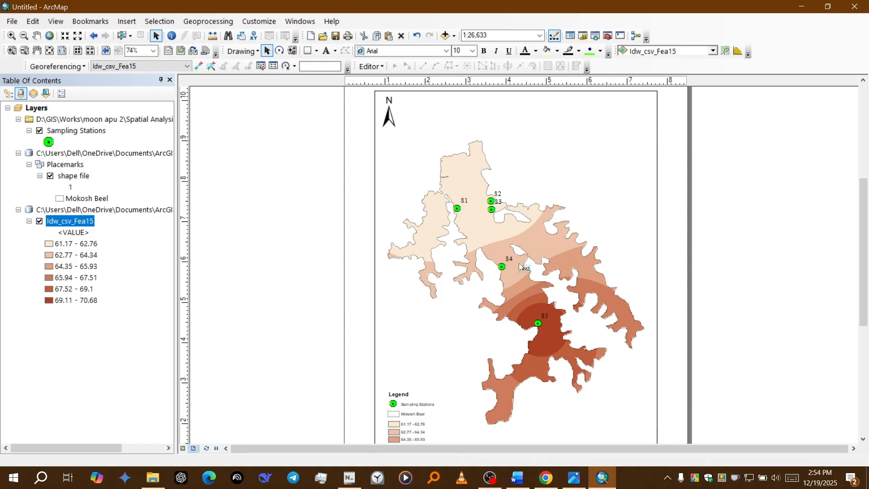
left_click_drag(523, 267, 539, 186)
left_click(526, 269)
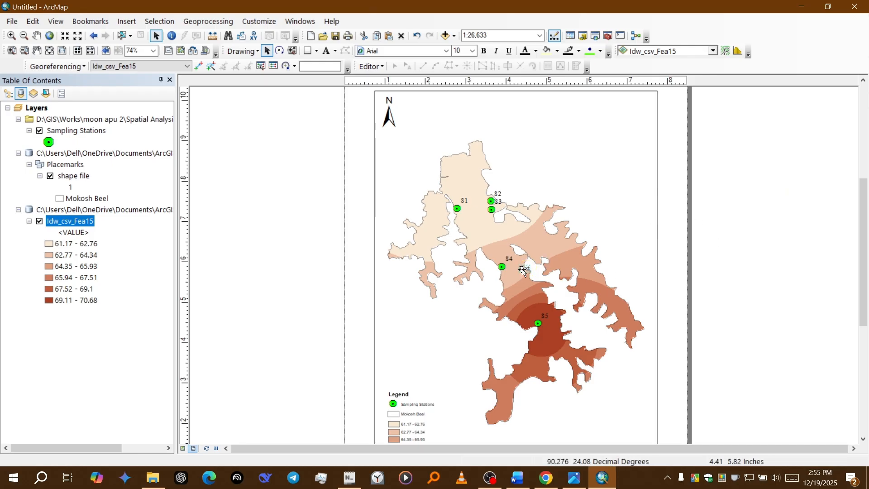
left_click_drag(523, 270, 542, 135)
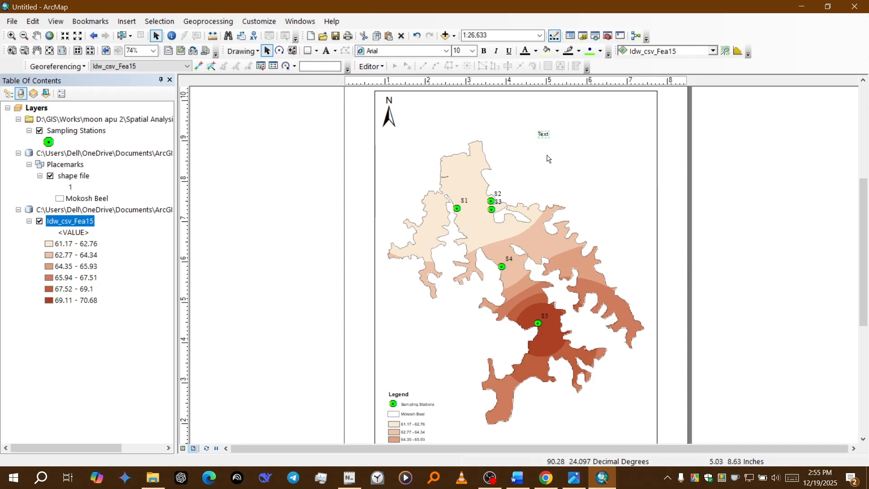
Step: Replace the new text element's placeholder with "TSI SD (Wet)"
double_click(545, 134)
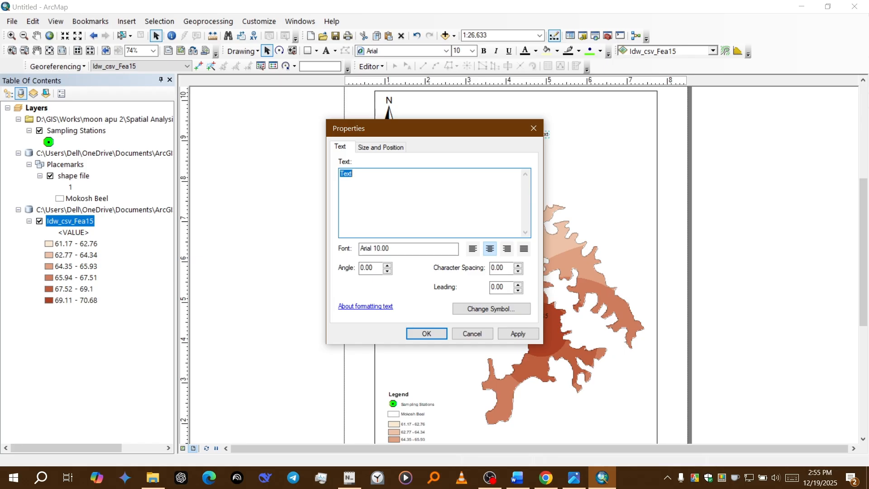
type("TSI S")
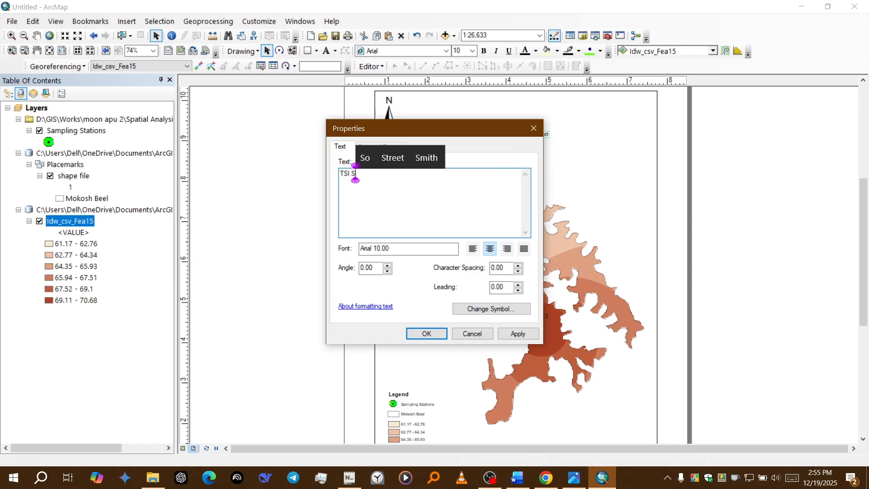
type("D (")
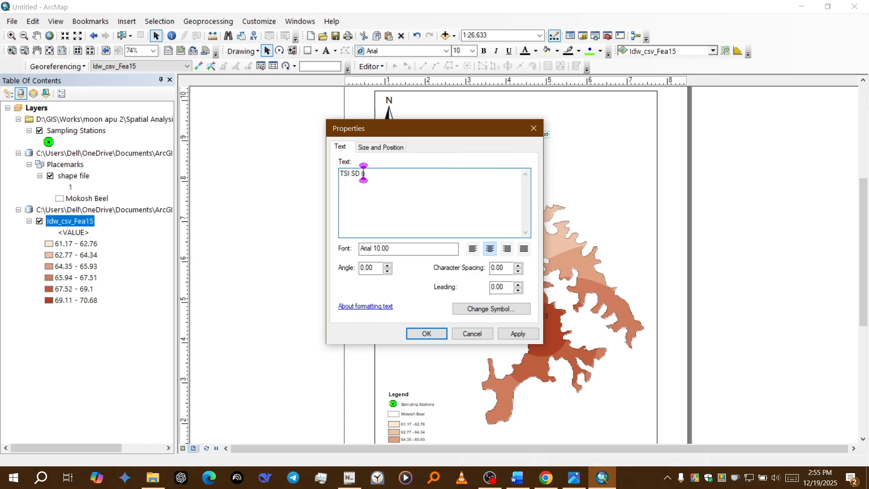
type("W")
key("BackSpace")
type("Wet")
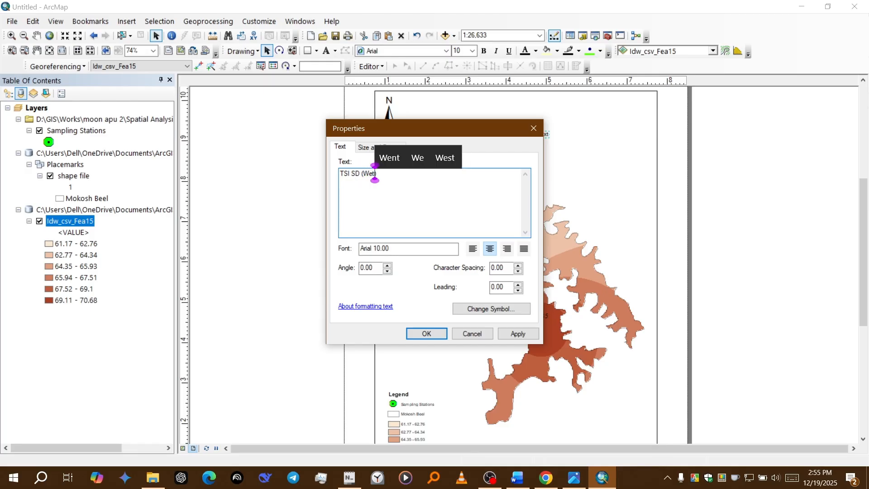
left_click(419, 196)
key("ctrl+a")
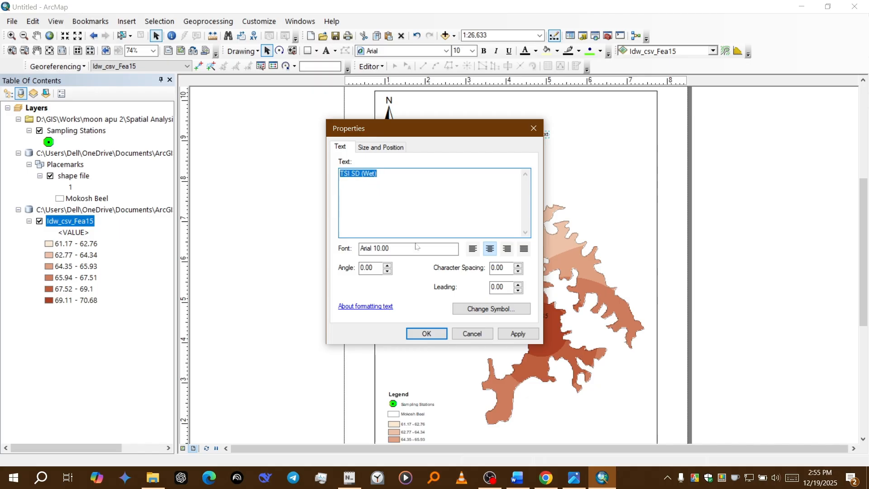
Step: Format the map title text as bold Times New Roman and apply the change
left_click(486, 310)
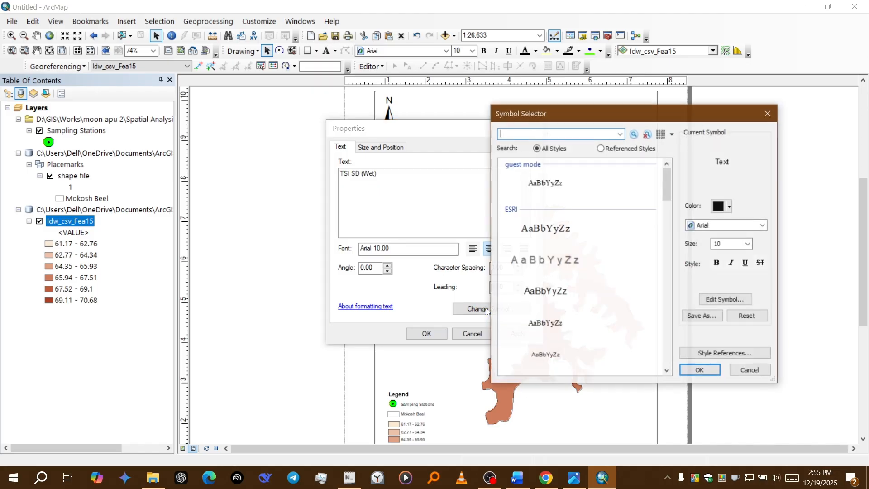
left_click(716, 263)
left_click(725, 226)
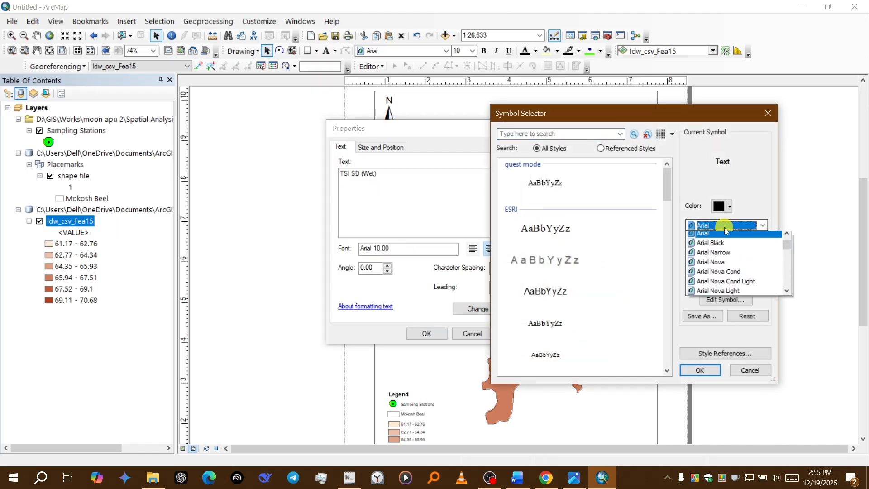
type("times")
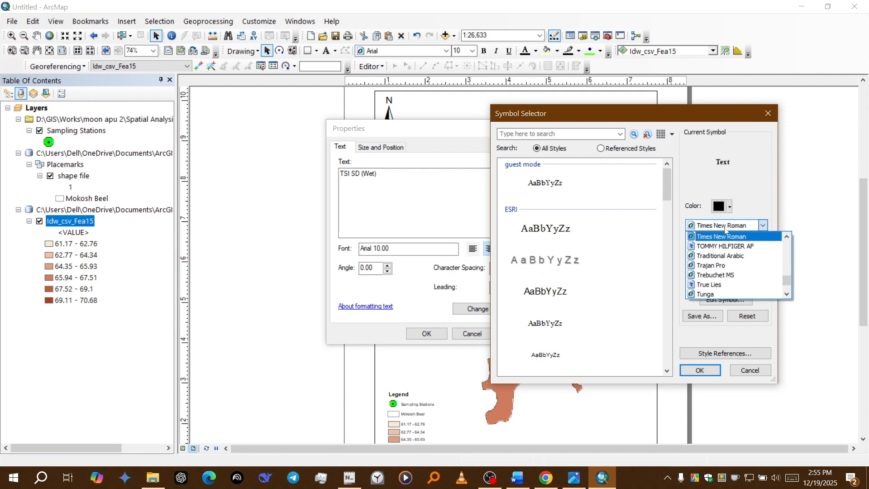
key("Return")
left_click(695, 370)
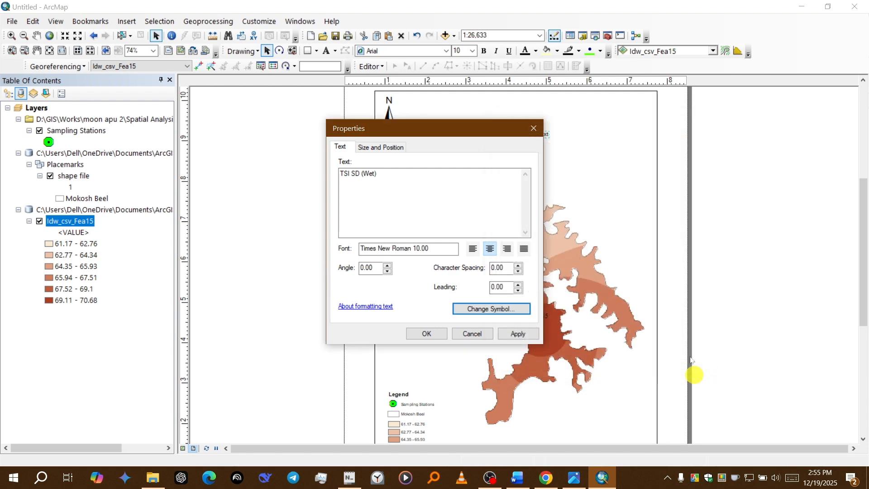
left_click(426, 334)
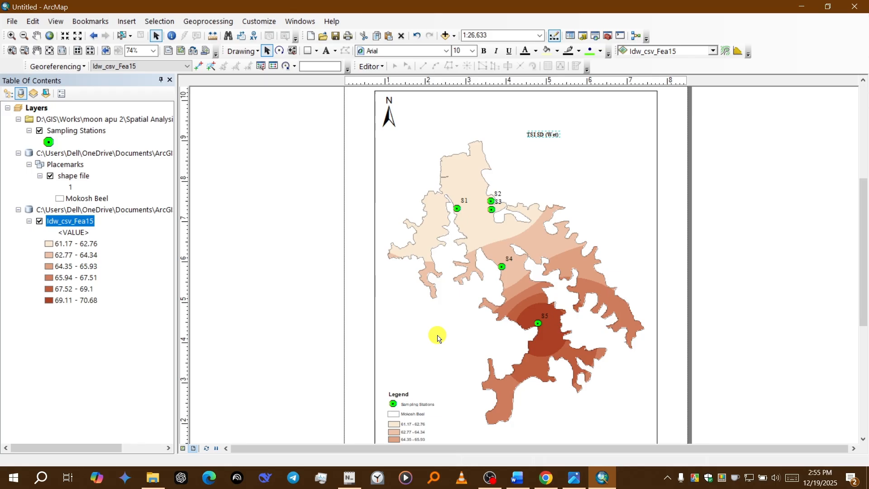
Step: Try to make the TSI SD (Wet) text bold at size 18
left_click(553, 140)
left_click(483, 51)
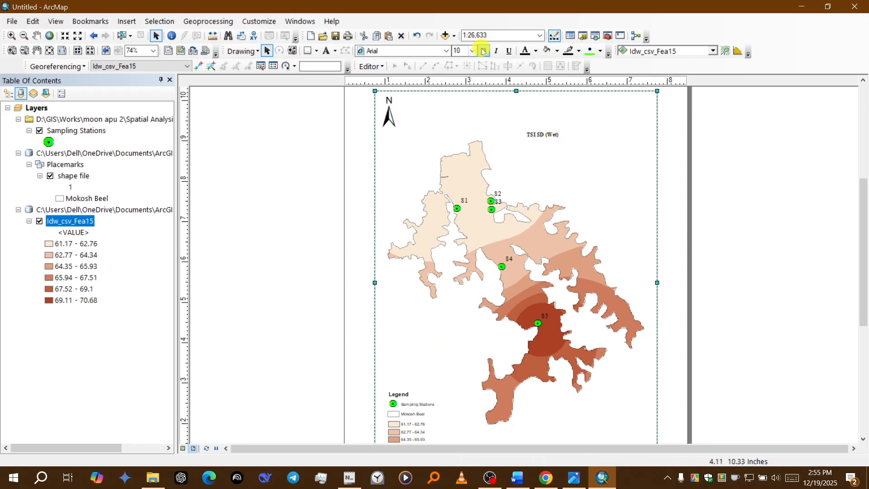
left_click(471, 50)
left_click(460, 129)
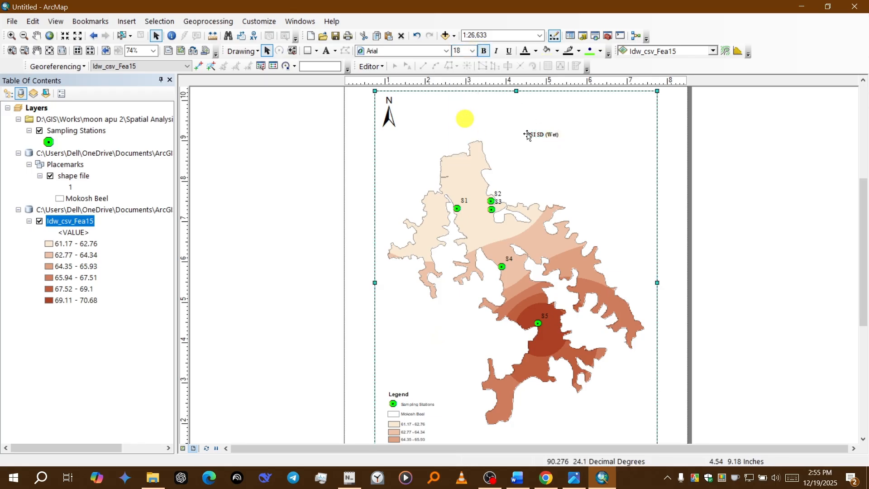
Step: Set the TSI SD (Wet) title to size 22 and move it to the upper-right corner of the map frame
left_click(532, 135)
scroll(864, 281, "down", 2)
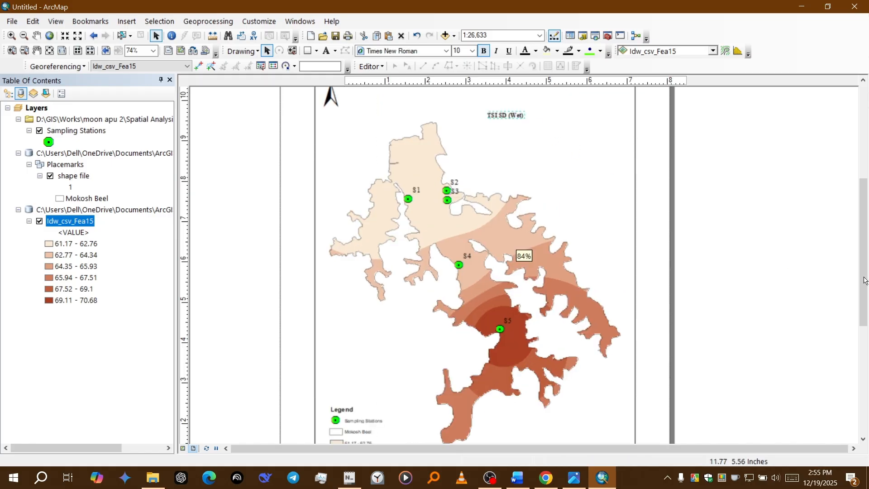
scroll(864, 280, "up", 1)
left_click_drag(861, 272, 865, 252)
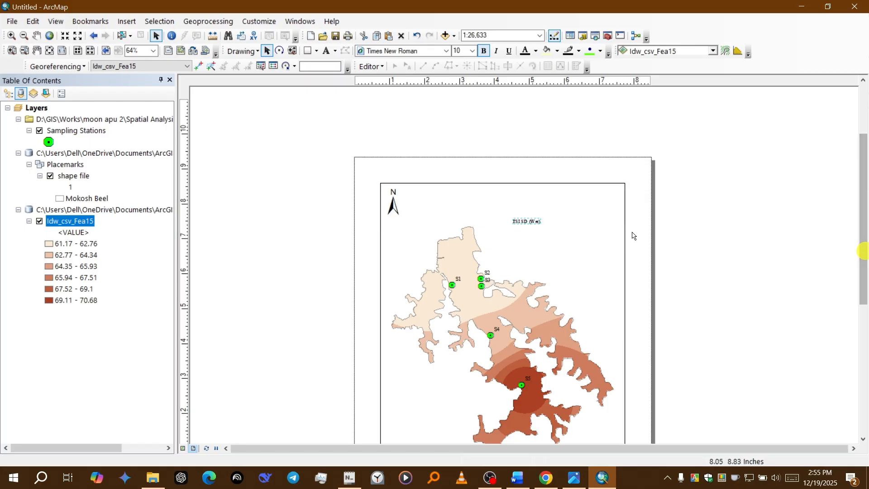
left_click(528, 221)
left_click(724, 211)
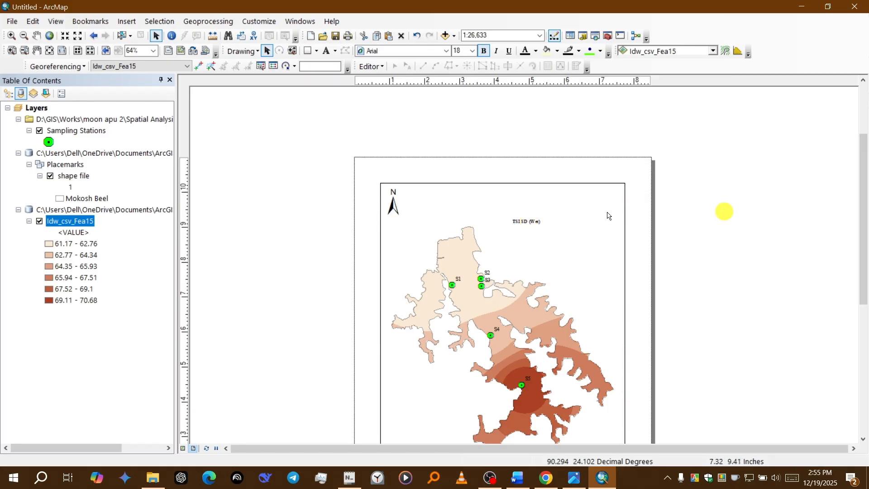
left_click(528, 221)
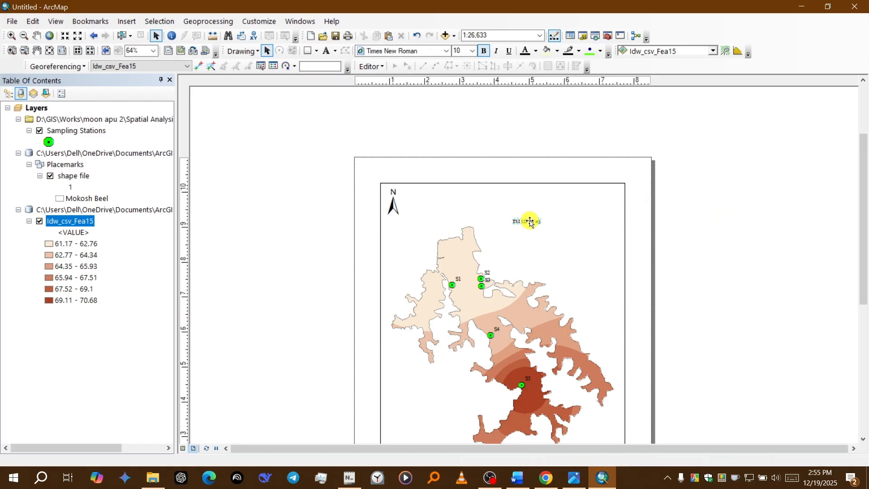
left_click(472, 51)
left_click(460, 137)
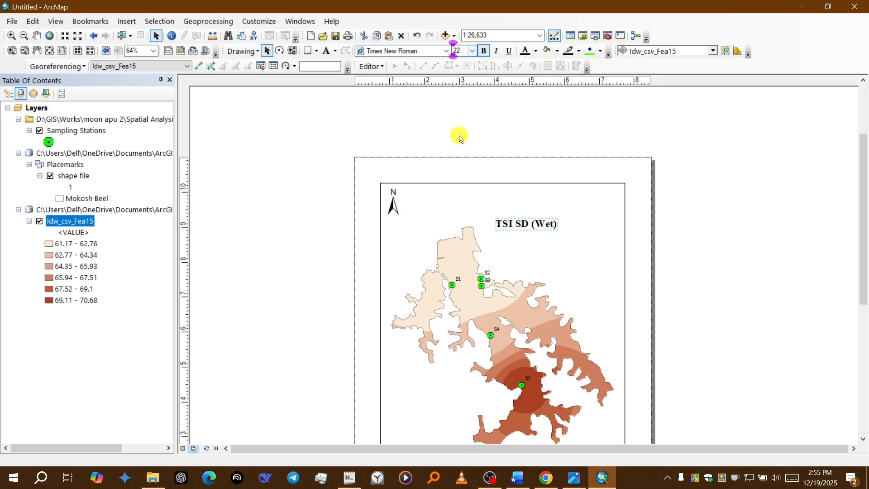
left_click_drag(518, 223, 574, 196)
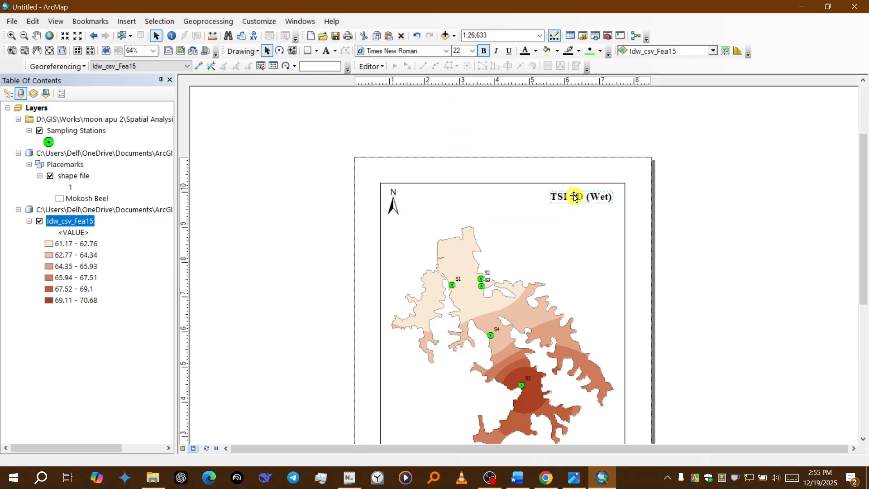
left_click(509, 228)
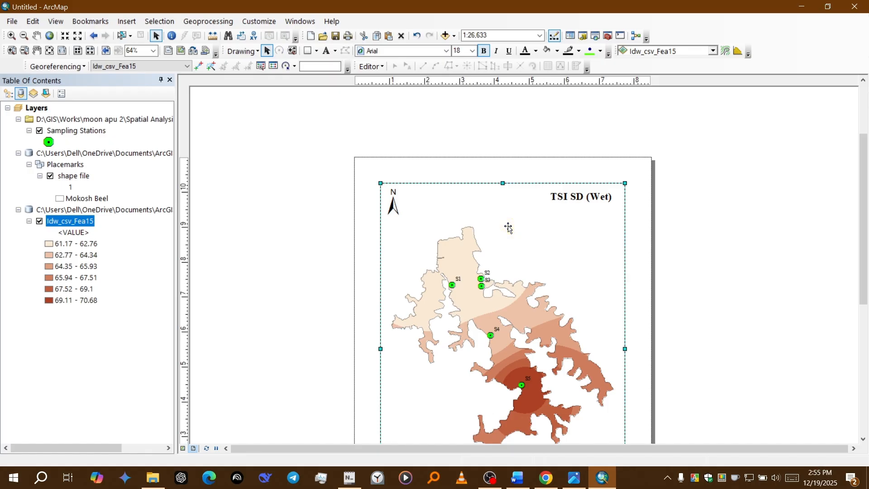
Step: Add a graticule showing labels only to the map's data frame, keeping the default 30-second intervals
right_click(441, 221)
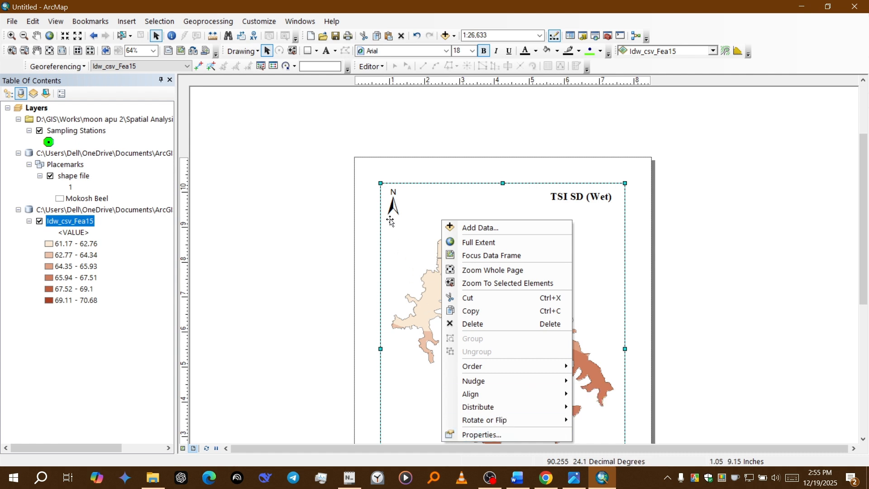
left_click(309, 166)
left_click(409, 211)
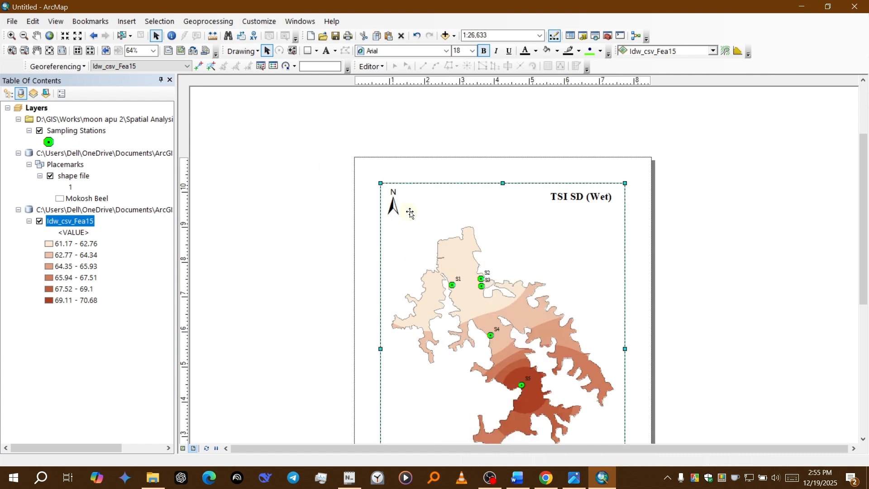
right_click(410, 212)
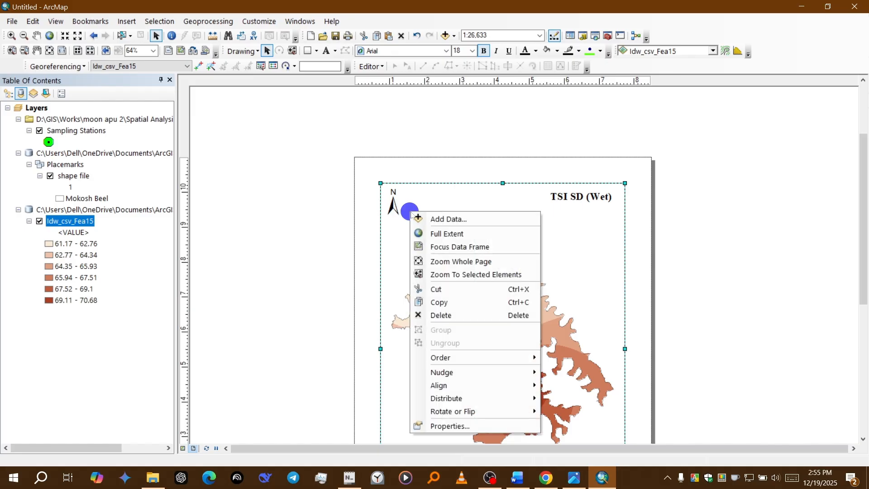
left_click(442, 427)
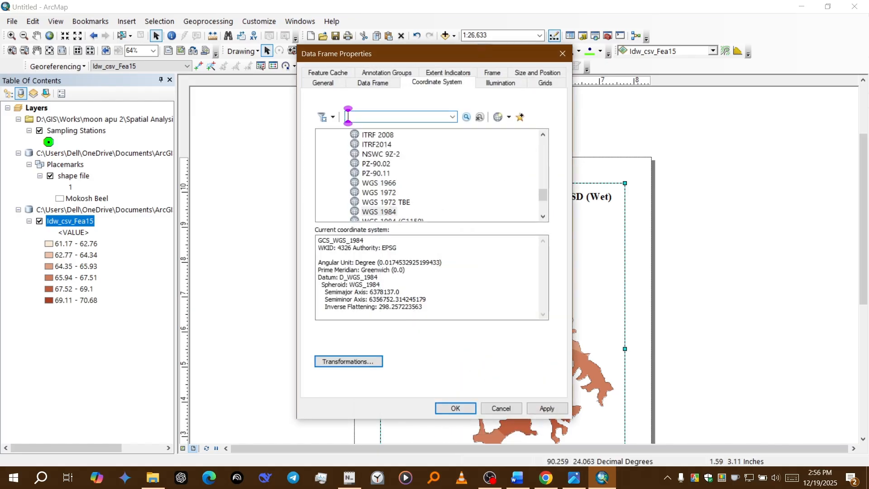
left_click(545, 83)
left_click(513, 119)
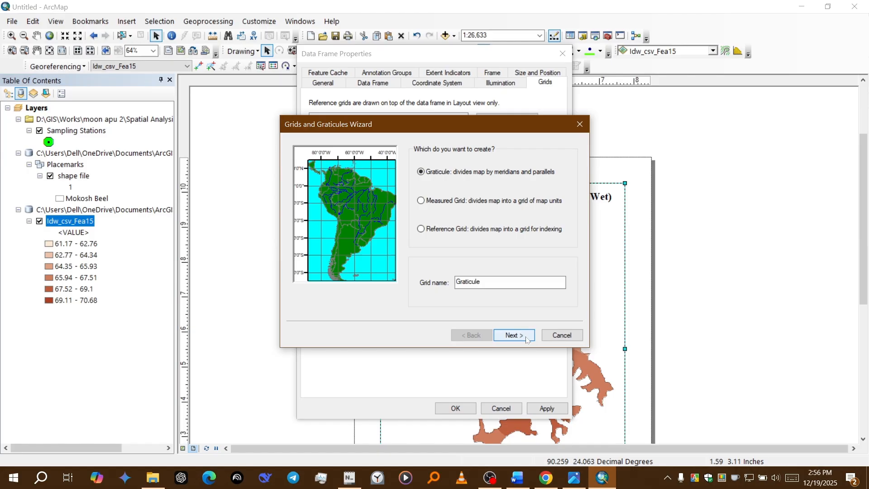
left_click(526, 339)
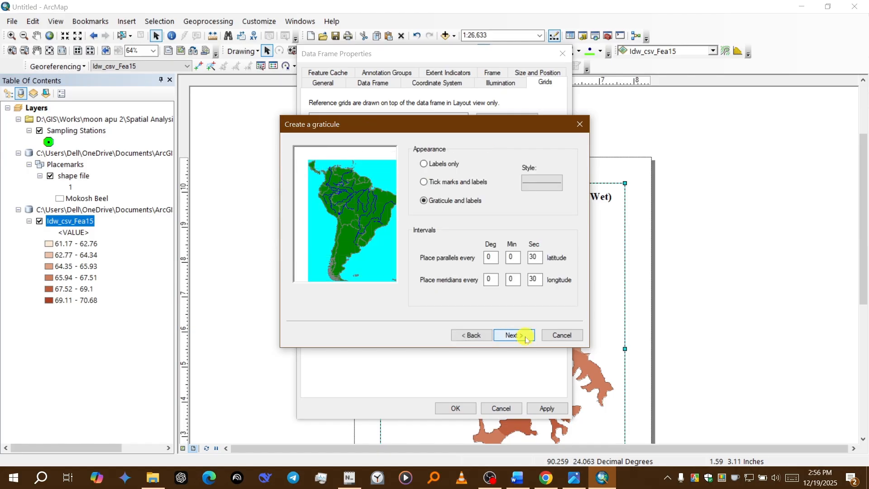
left_click(433, 164)
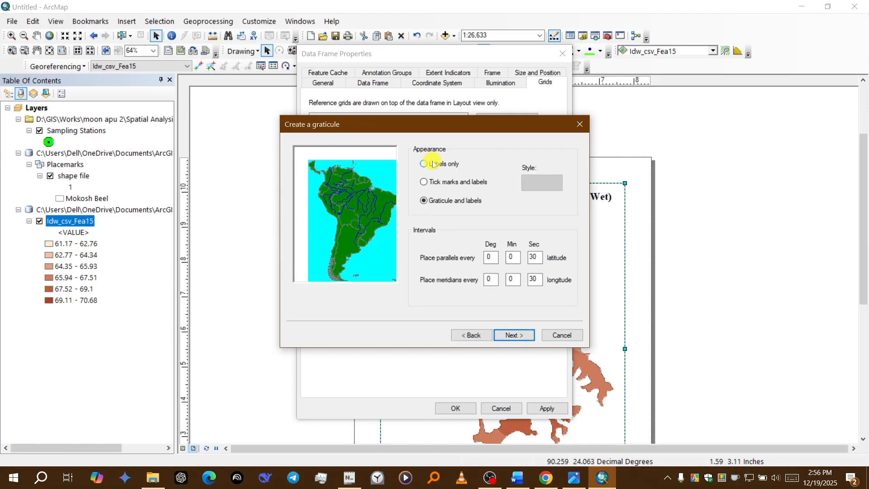
left_click(517, 336)
left_click(517, 335)
left_click(518, 335)
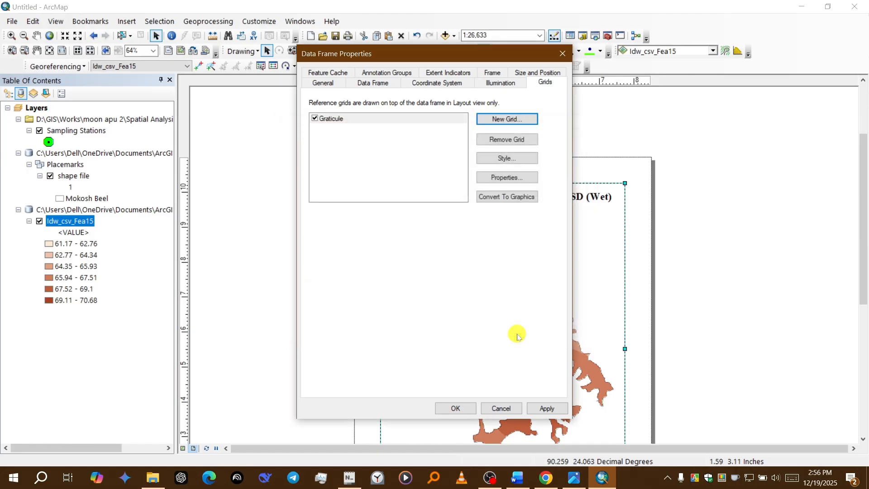
Step: Make the graticule's left-axis labels vertical and set the label font to Times New Roman
left_click(514, 177)
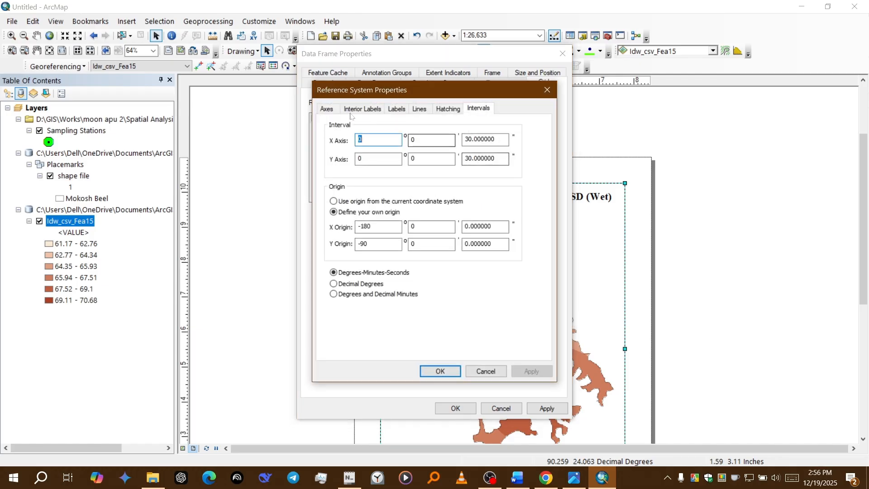
left_click(321, 109)
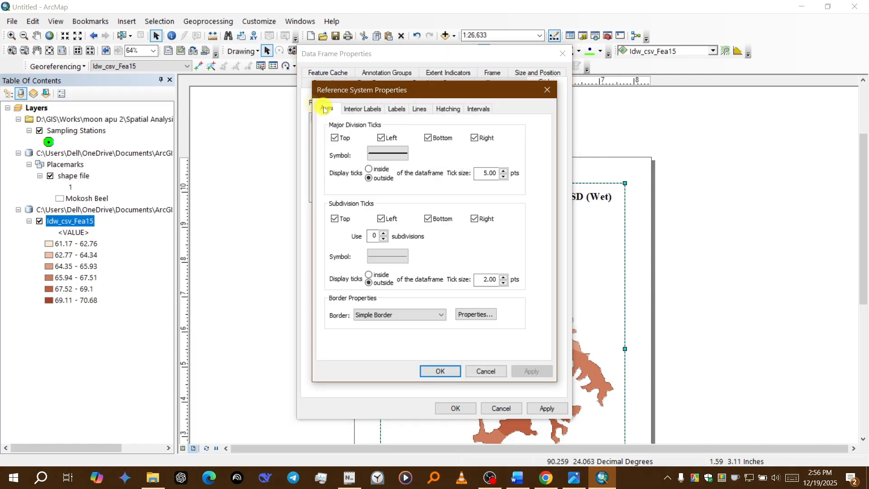
left_click(367, 111)
left_click(395, 109)
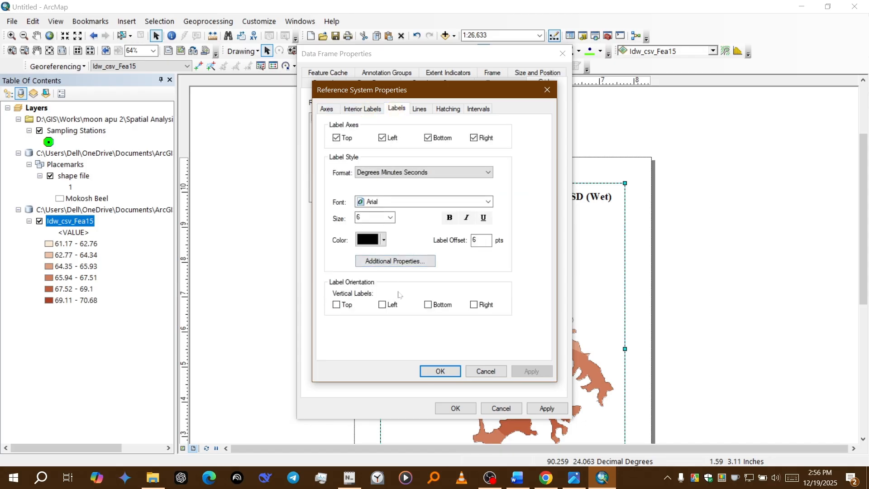
left_click(382, 305)
left_click(476, 308)
left_click(395, 204)
type("ti")
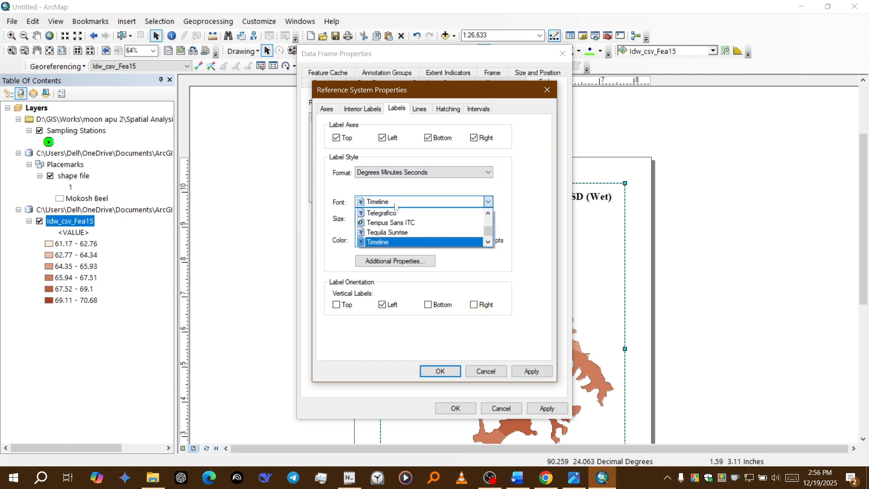
scroll(398, 217, "down", 1)
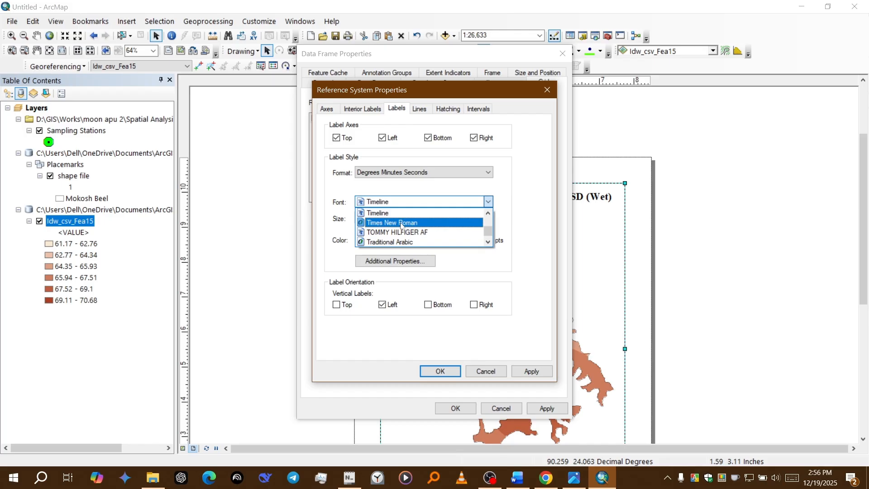
left_click(401, 223)
left_click(390, 218)
left_click(391, 218)
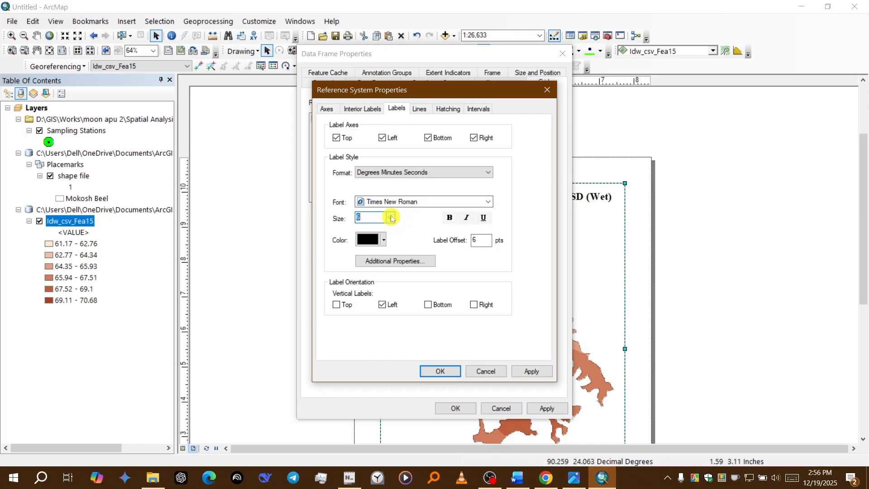
Step: Set the seconds part of the graticule interval to 0 for both the X and Y axes
left_click(419, 109)
left_click(448, 108)
left_click(479, 109)
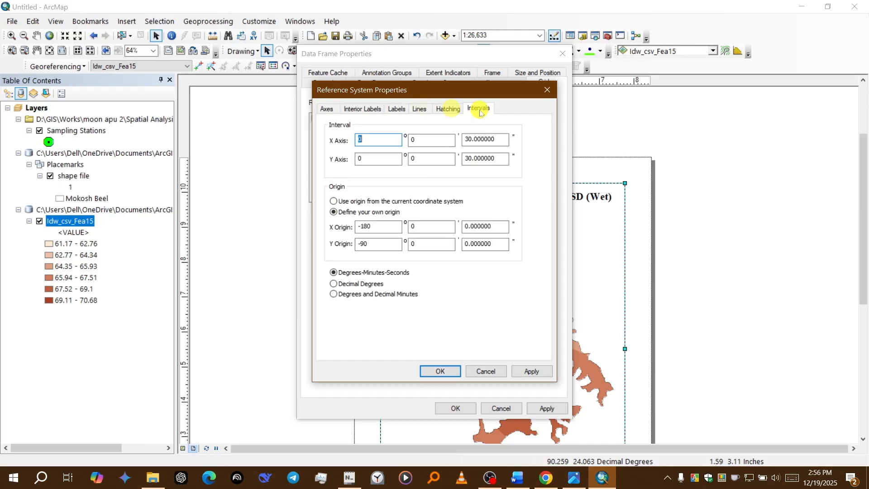
left_click(501, 137)
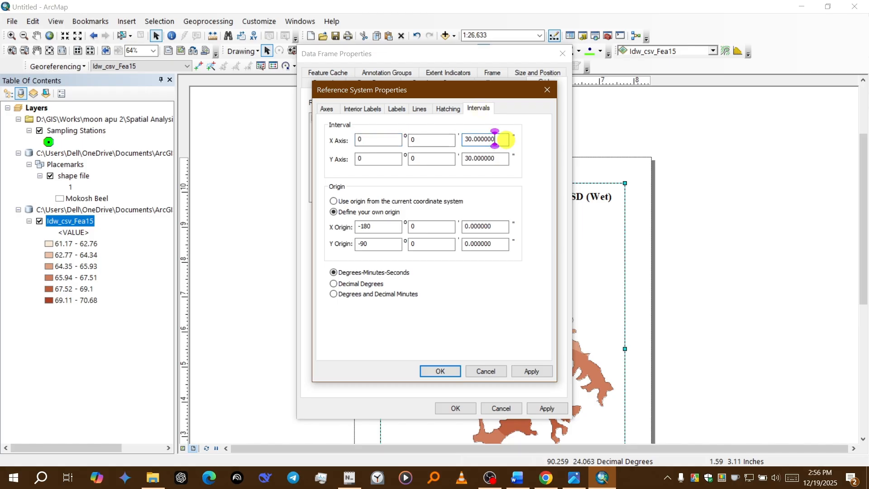
double_click(500, 137)
type("0")
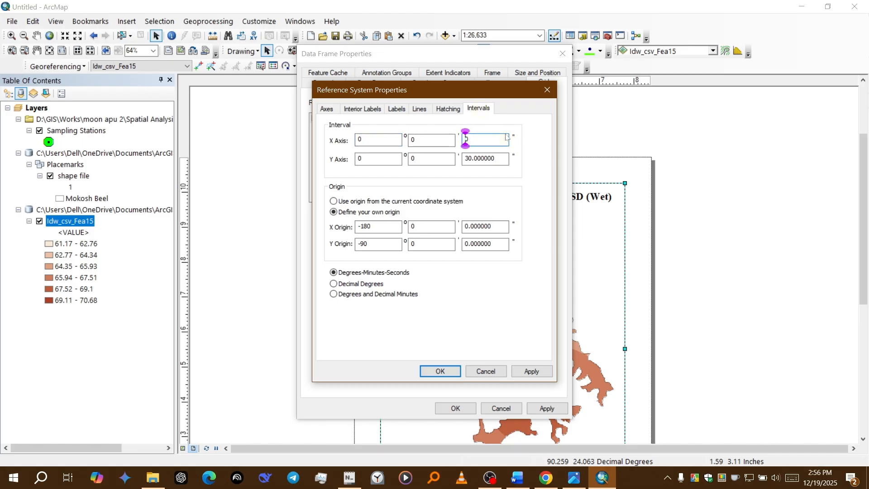
key("Tab")
key("Tab")
key("BackSpace")
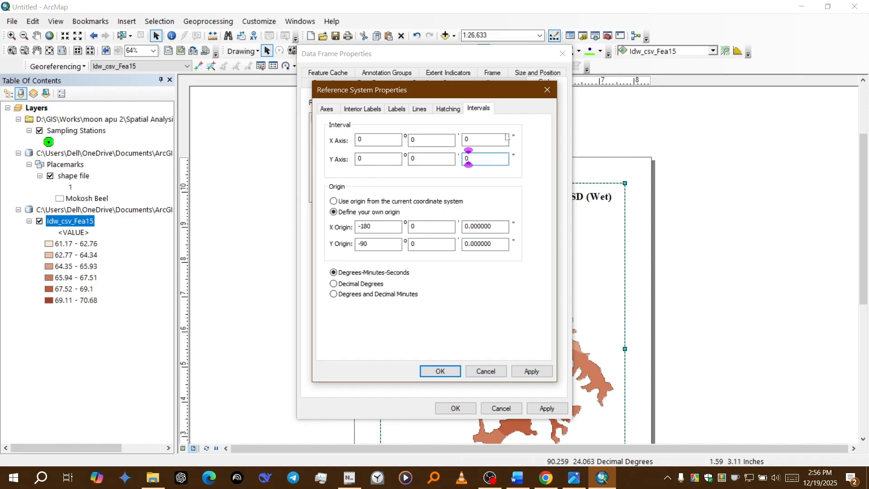
Step: Set the graticule interval to 2 minutes on both axes and apply the grid to the data frame
left_click(427, 137)
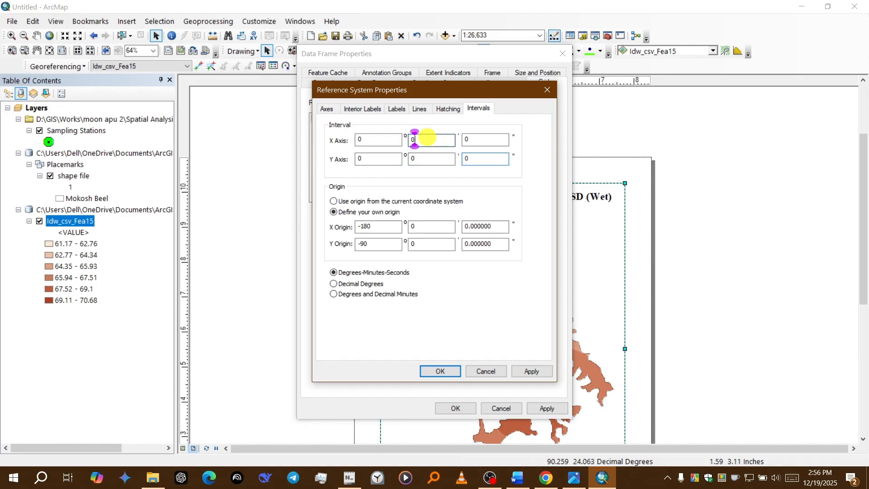
key("BackSpace")
left_click(413, 158)
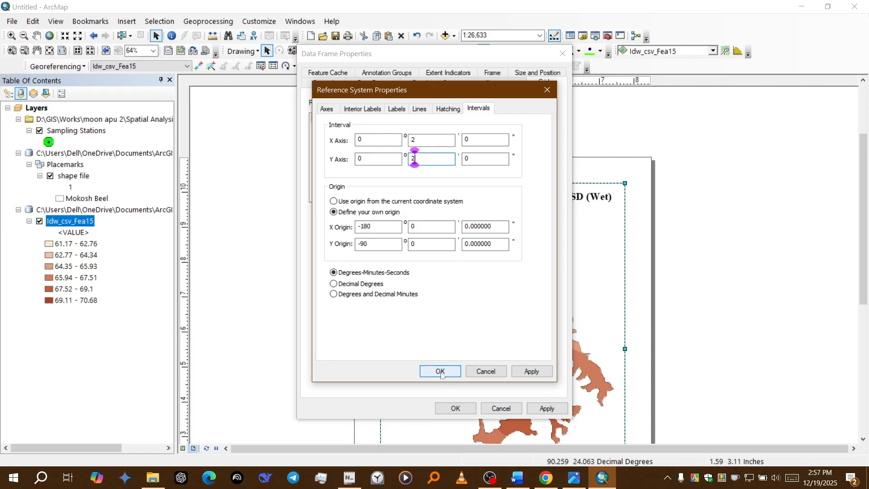
left_click(529, 370)
left_click(448, 372)
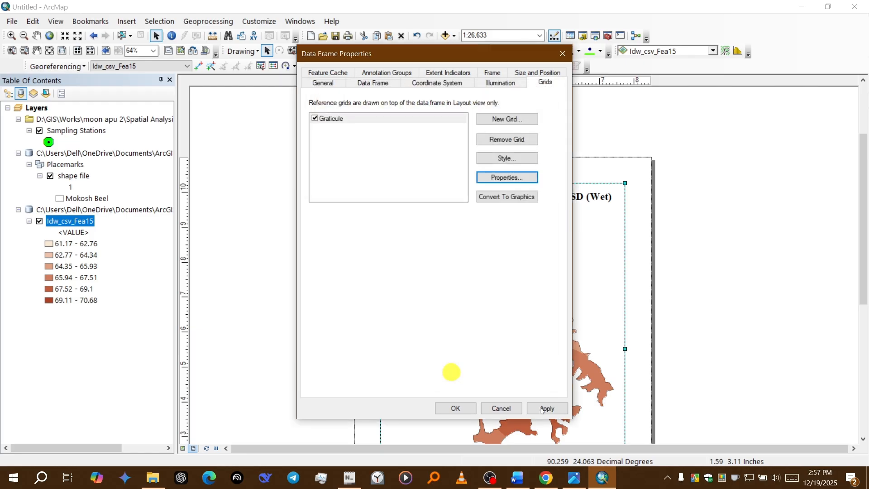
left_click(546, 408)
left_click(466, 408)
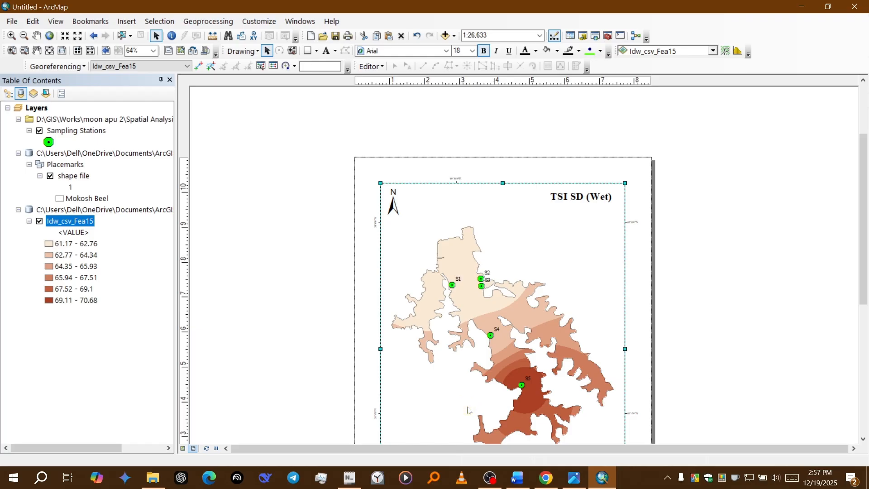
Step: Reopen the graticule's properties and set the X and Y axis intervals to 1 minute
left_click(525, 235)
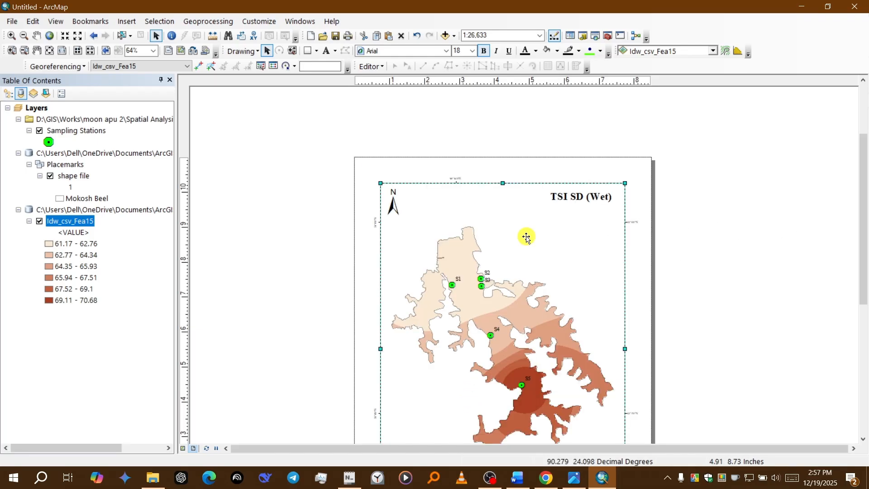
right_click(526, 237)
left_click(586, 451)
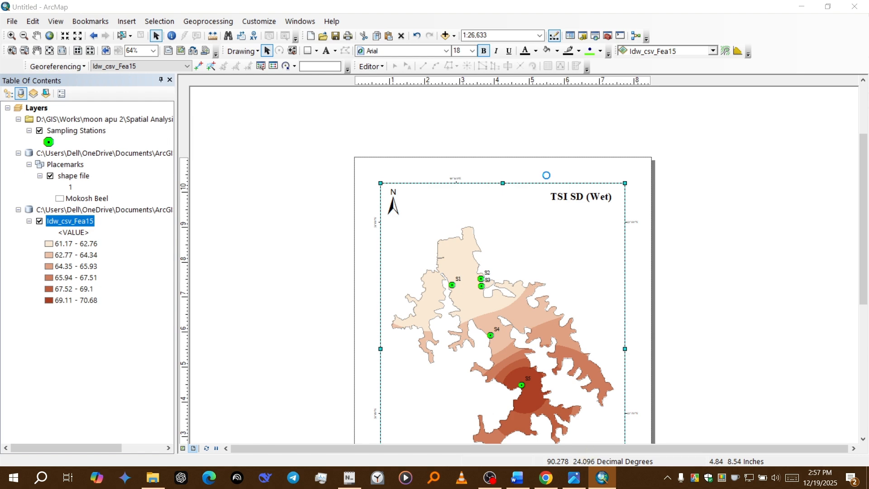
left_click(527, 188)
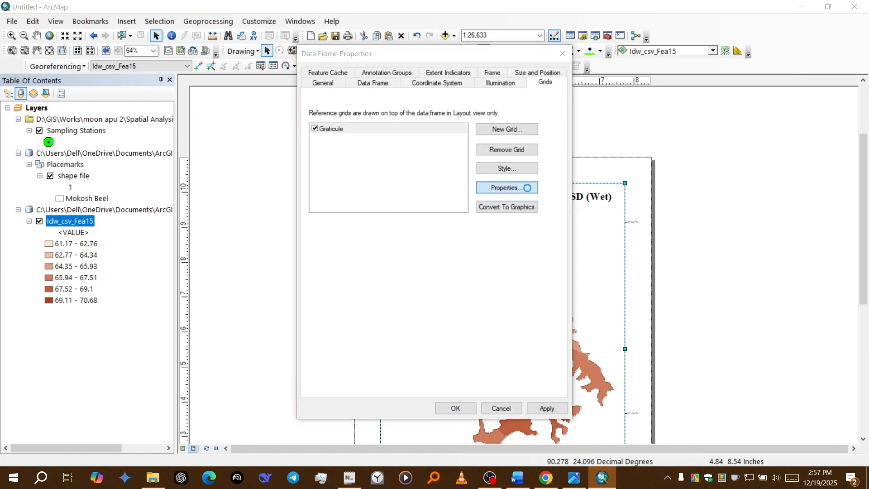
double_click(414, 139)
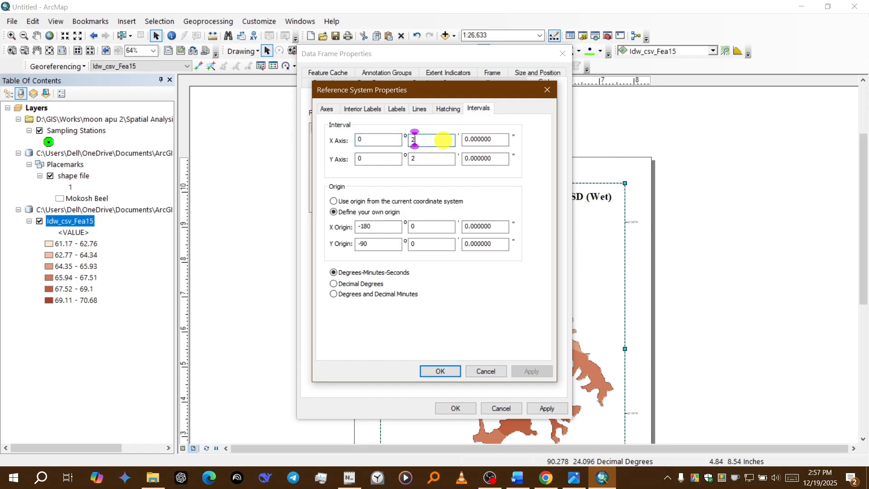
type("1")
double_click(413, 158)
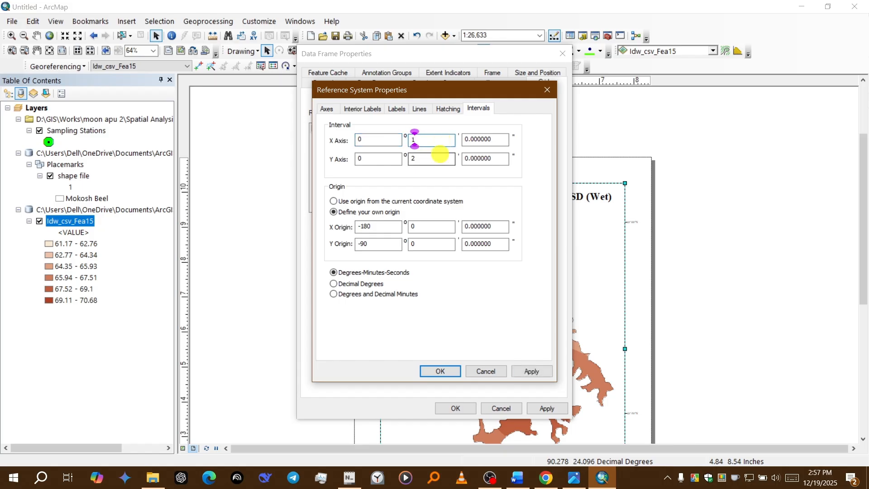
key("BackSpace")
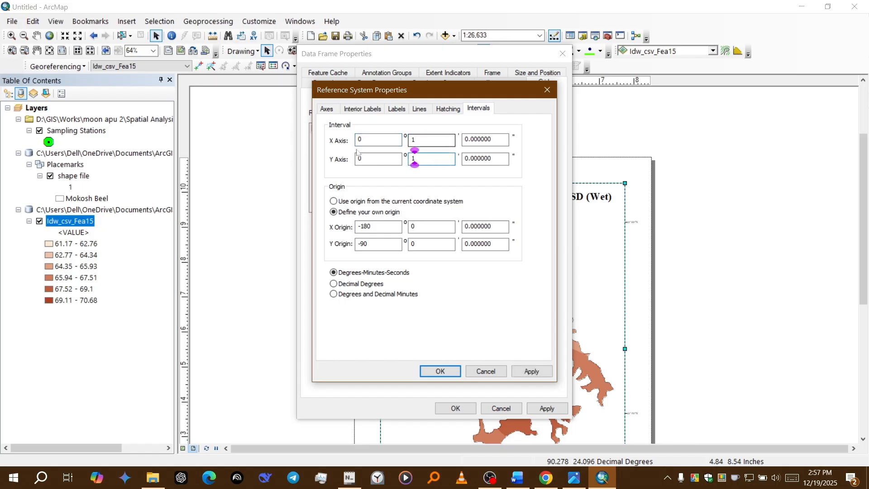
Step: Set the graticule label size to 8 and apply the updated grid to the data frame
left_click(399, 112)
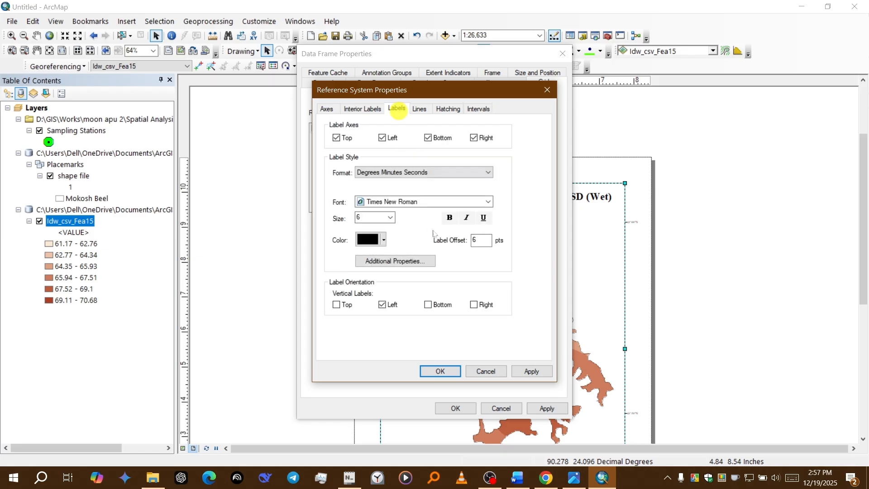
left_click(390, 218)
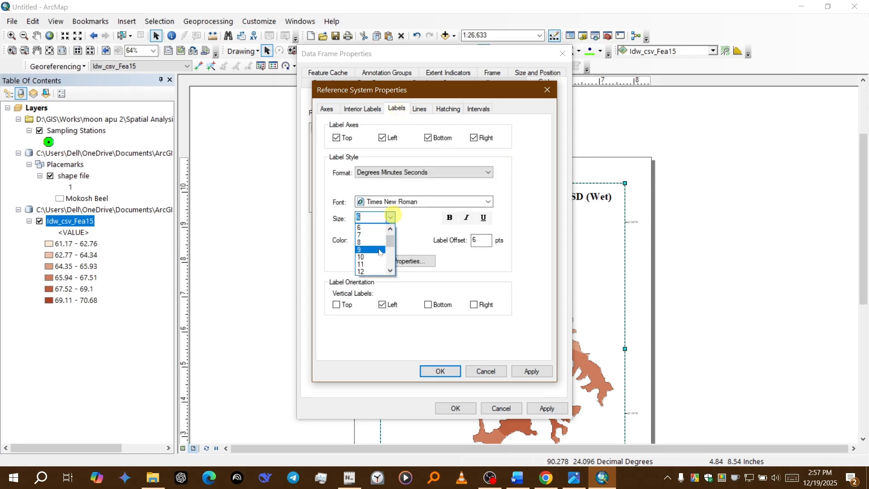
left_click(364, 242)
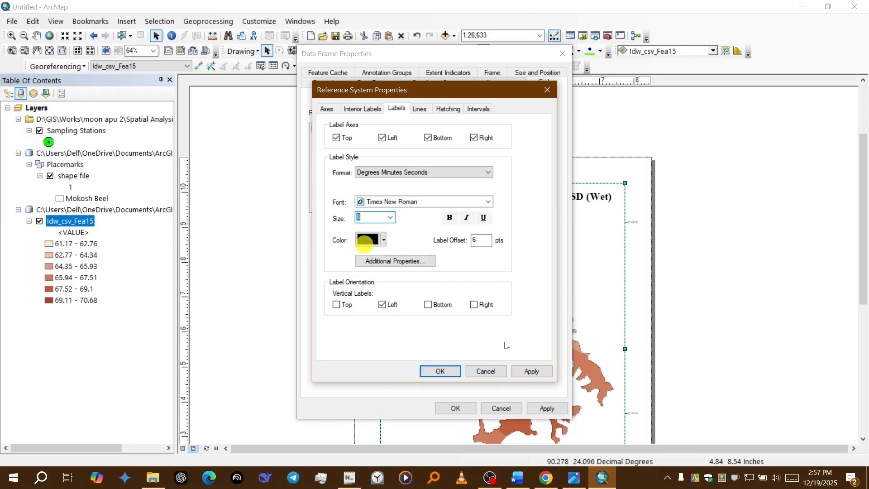
left_click(529, 370)
left_click(443, 371)
left_click(546, 408)
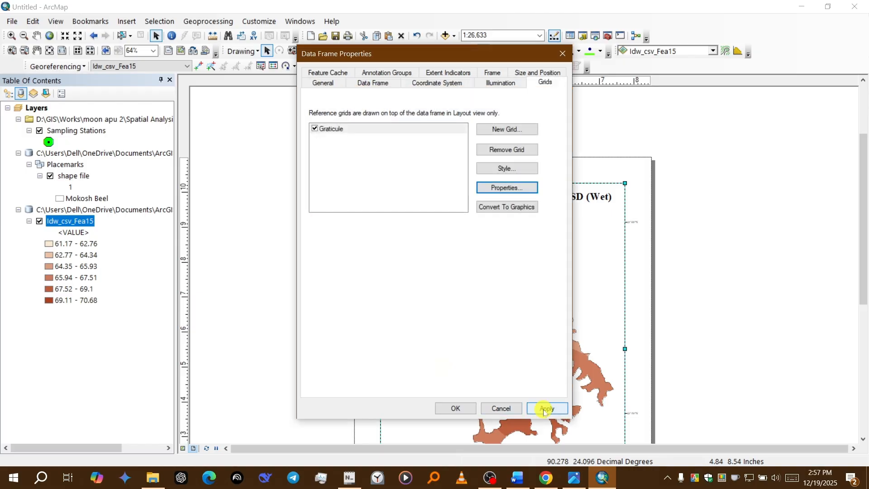
left_click(443, 407)
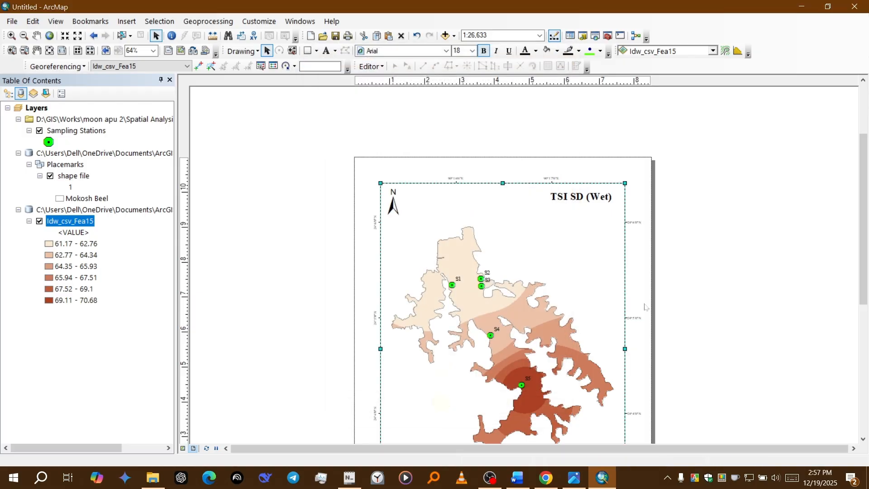
left_click_drag(863, 210, 861, 261)
scroll(729, 224, "down", 3)
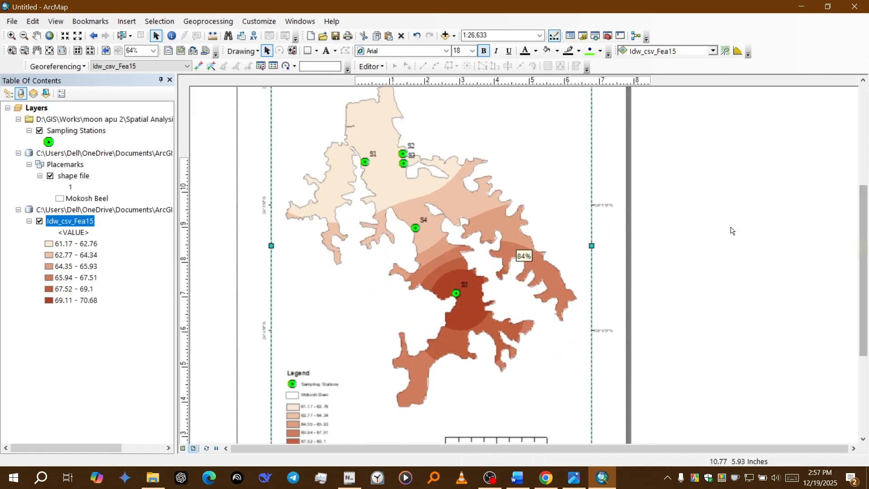
scroll(727, 222, "up", 6)
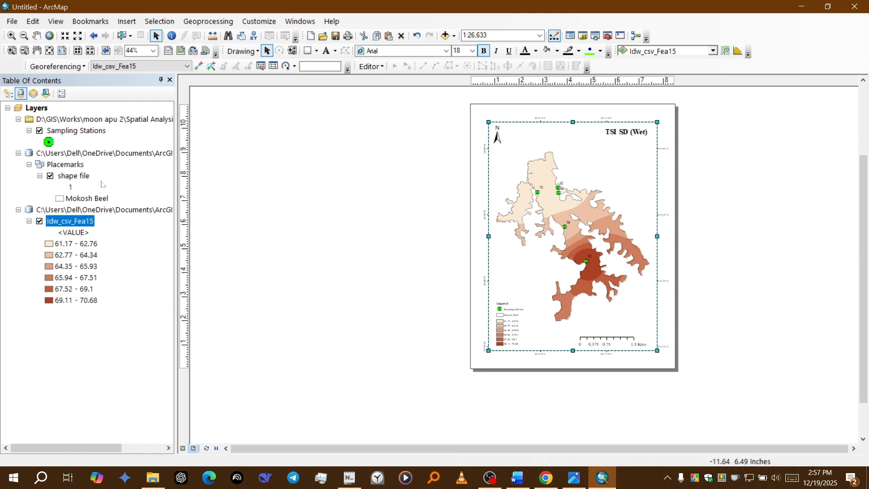
left_click(607, 36)
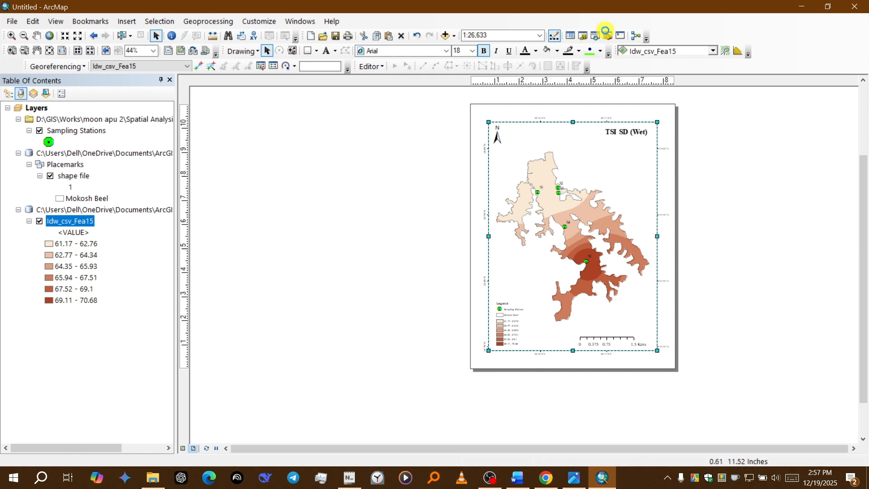
double_click(734, 257)
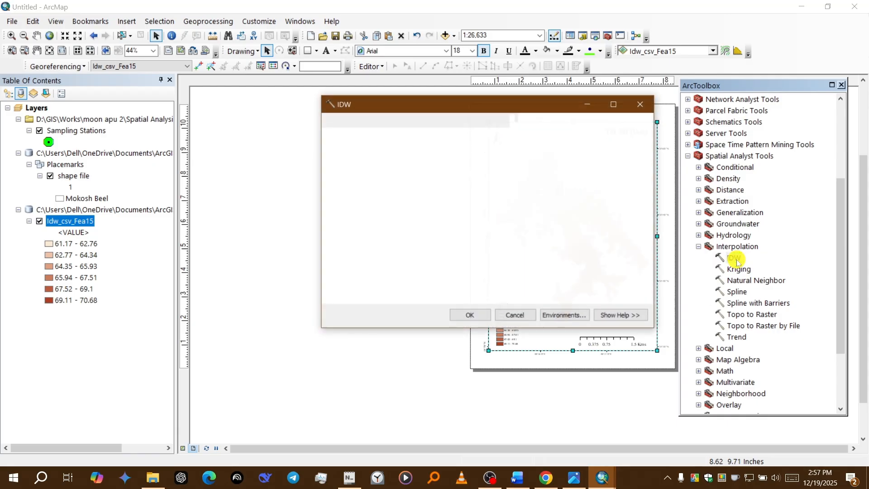
left_click(611, 136)
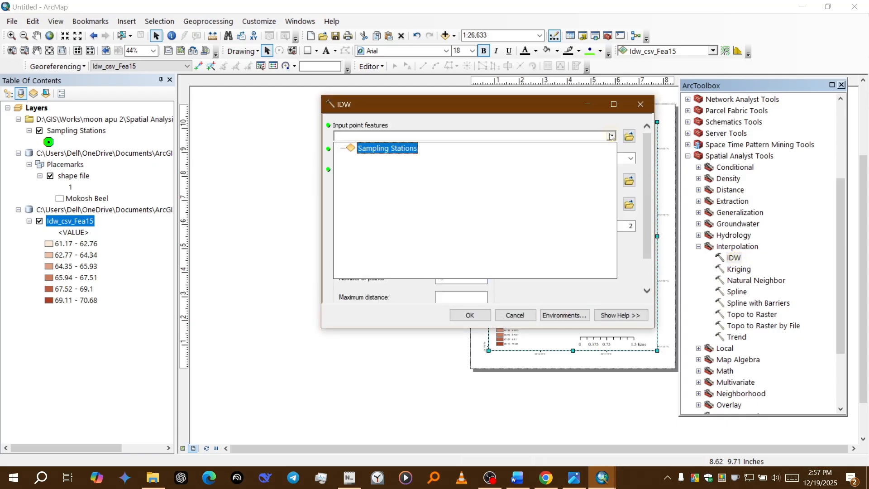
left_click(611, 136)
left_click(631, 158)
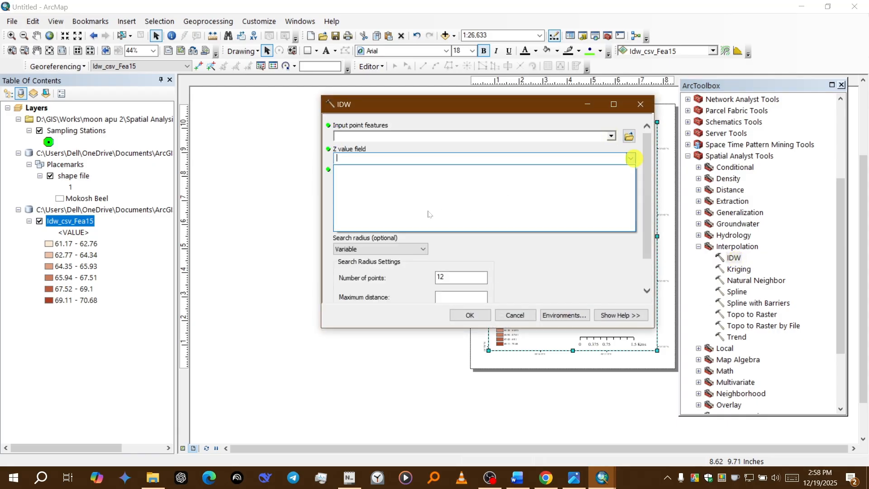
left_click(527, 118)
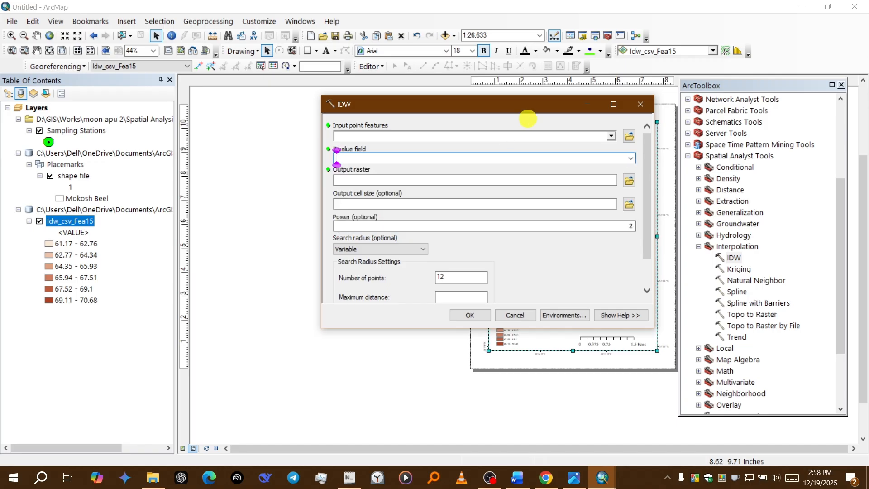
left_click(611, 136)
left_click(402, 145)
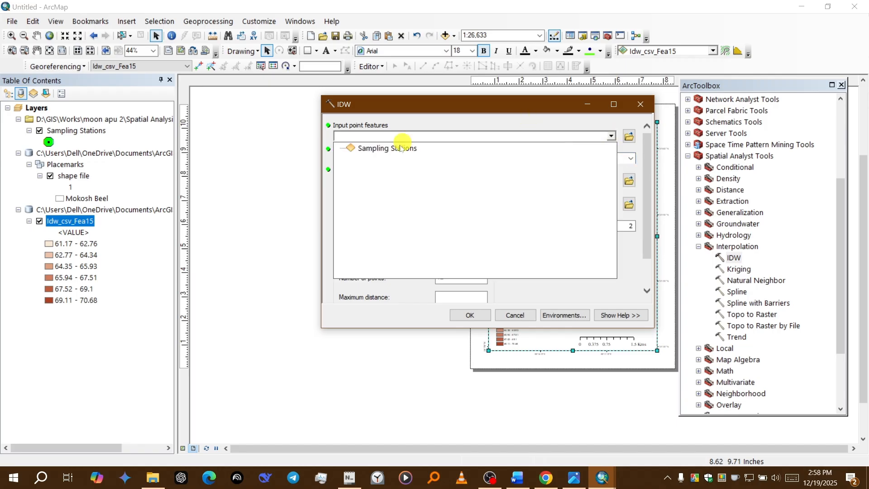
left_click(630, 158)
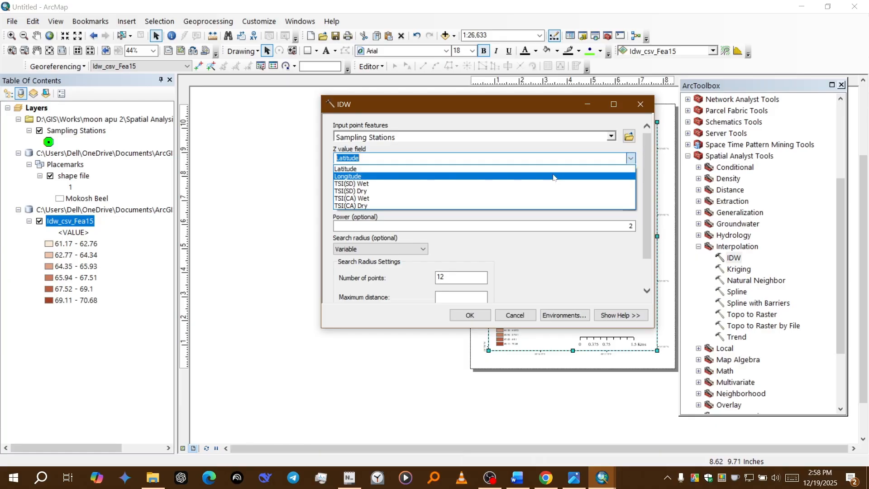
type("6")
key("BackSpace")
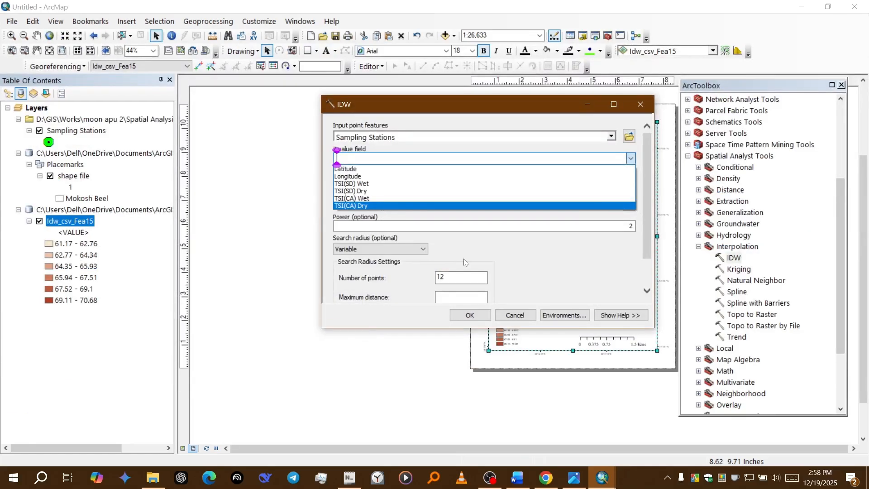
left_click(520, 315)
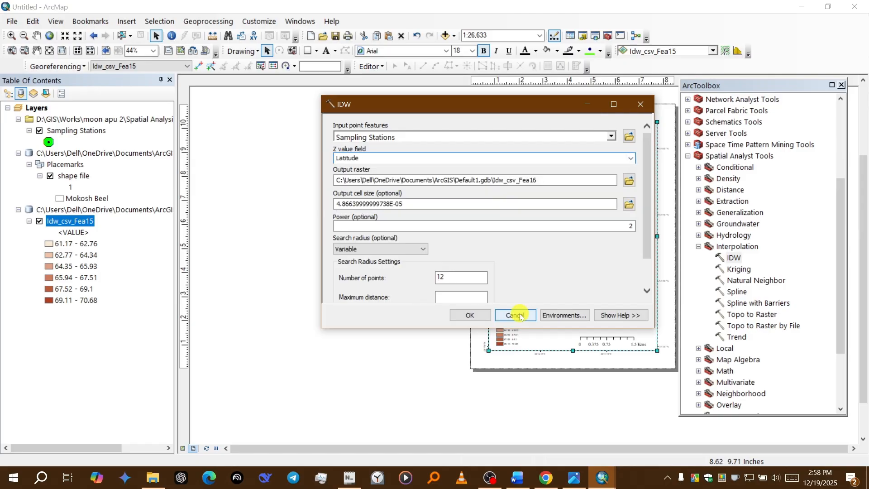
left_click(520, 314)
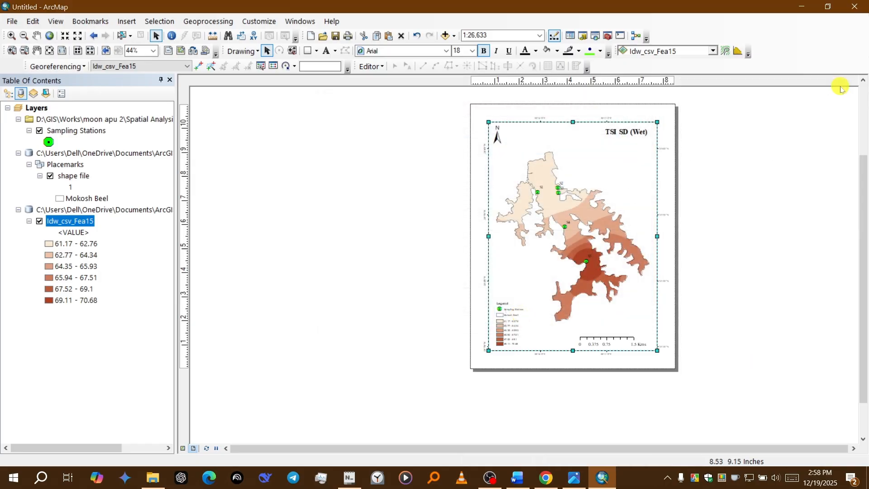
left_click(841, 85)
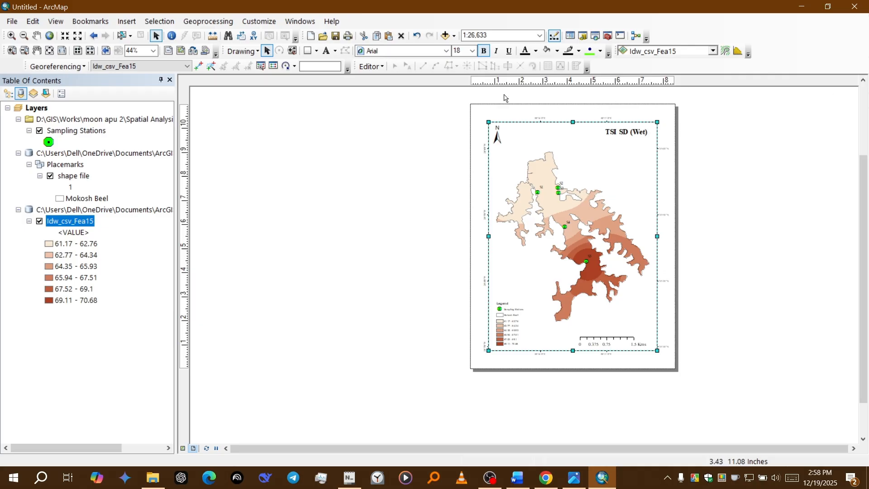
Step: Try adding a second data frame stretched over most of the layout page, and delete it
left_click(138, 21)
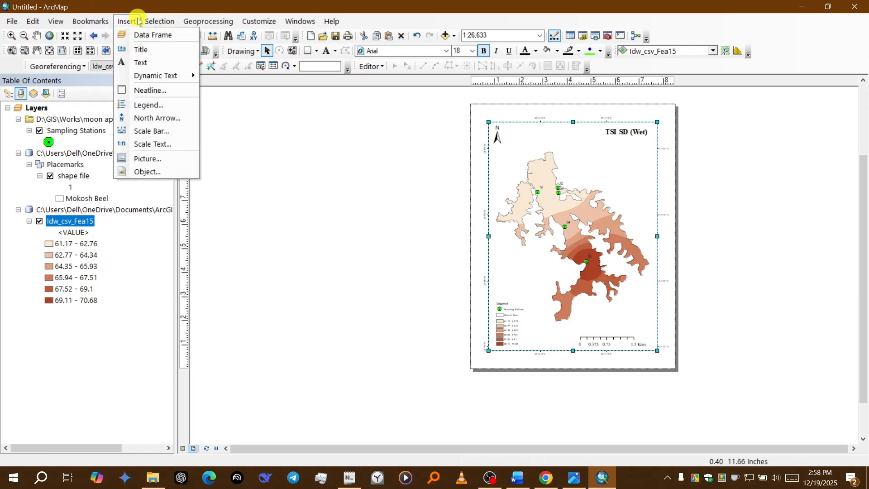
left_click(143, 34)
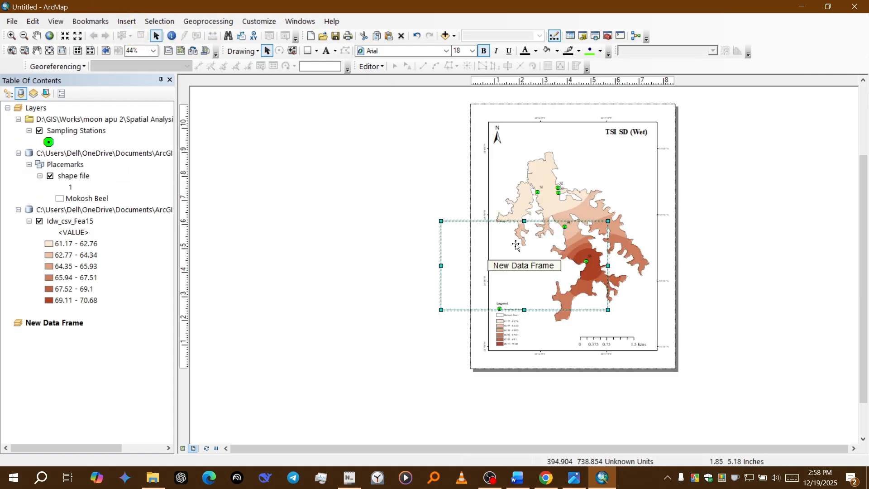
left_click_drag(515, 247, 549, 137)
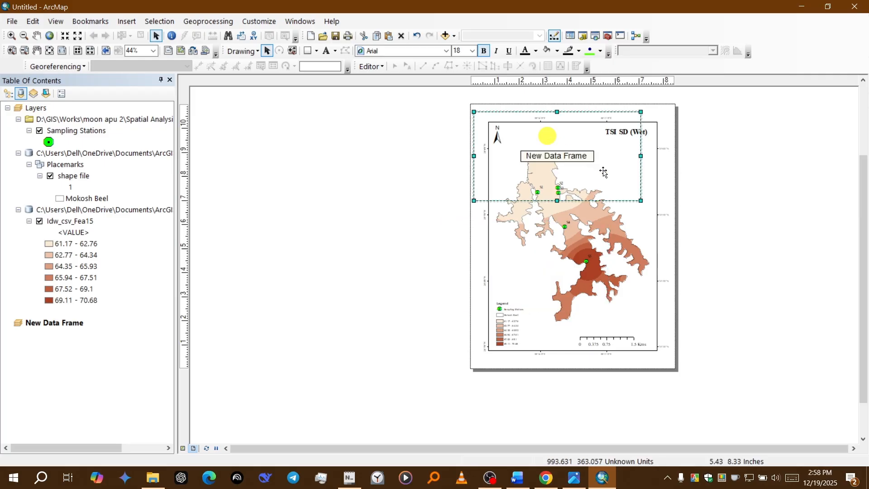
left_click_drag(675, 316, 674, 337)
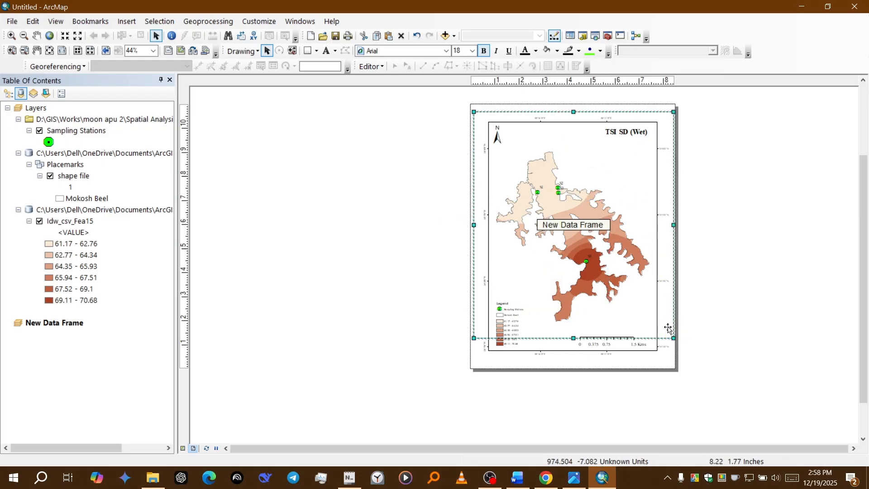
left_click(674, 343)
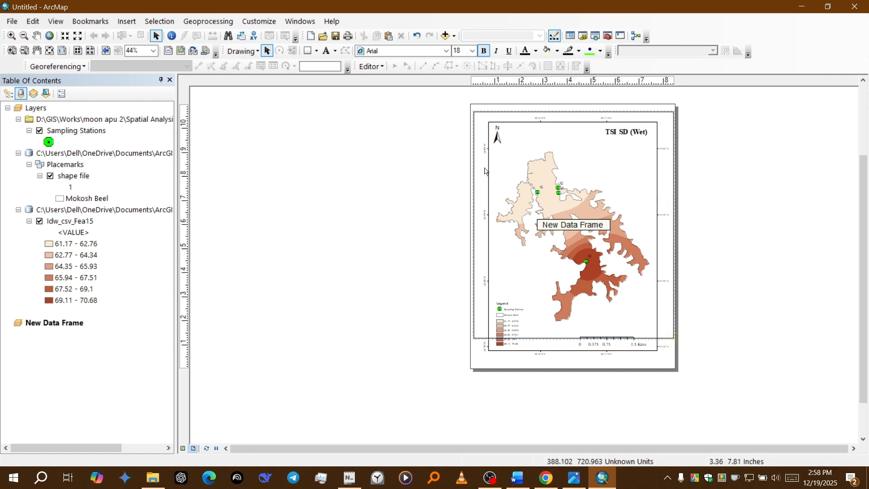
left_click(556, 166)
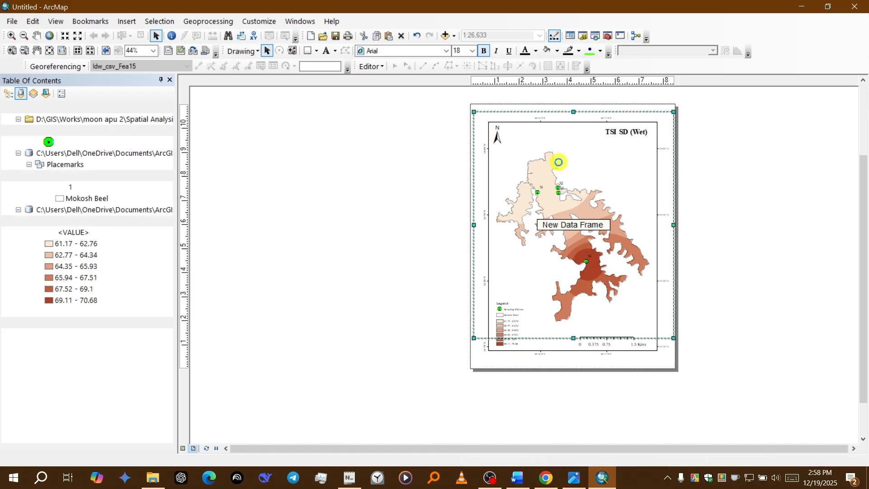
key("Delete")
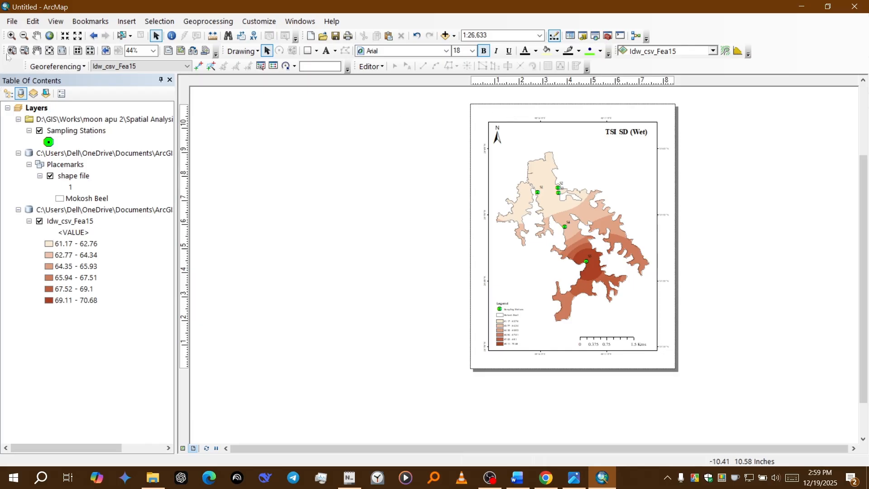
Step: Export the map layout as a PDF named "tsi sd wet" in the Spatial Analysis folder
left_click(19, 23)
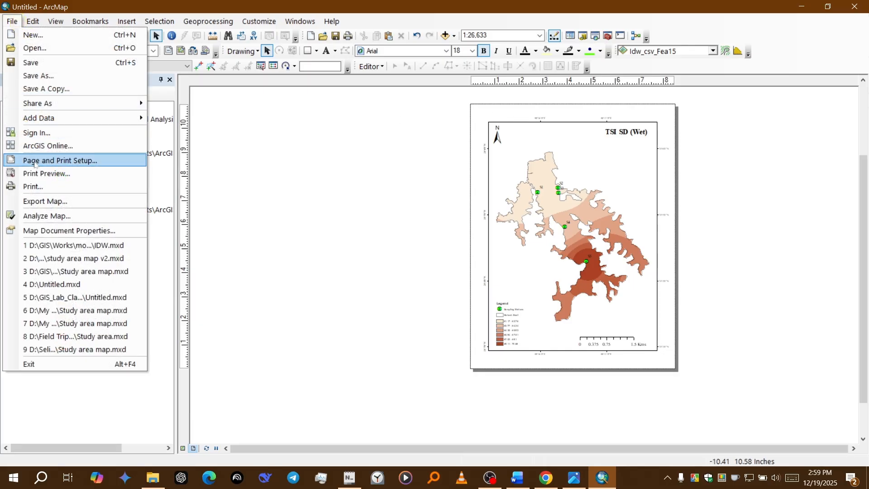
left_click(39, 201)
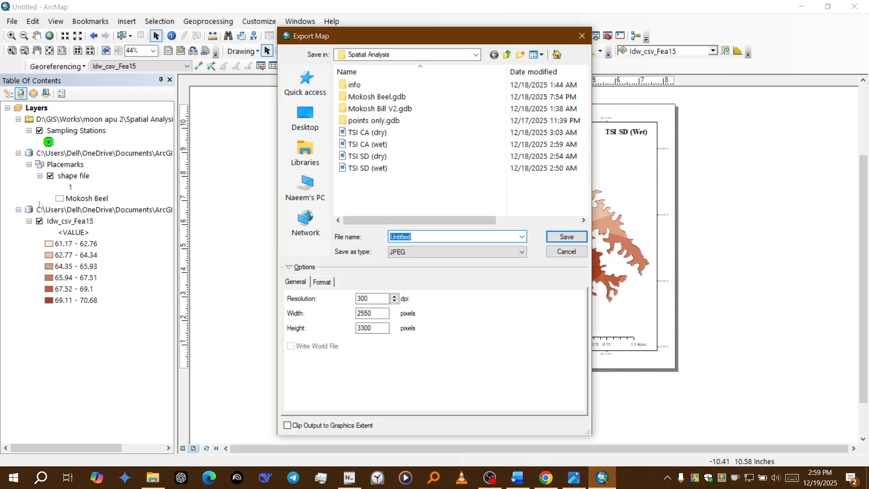
left_click(424, 253)
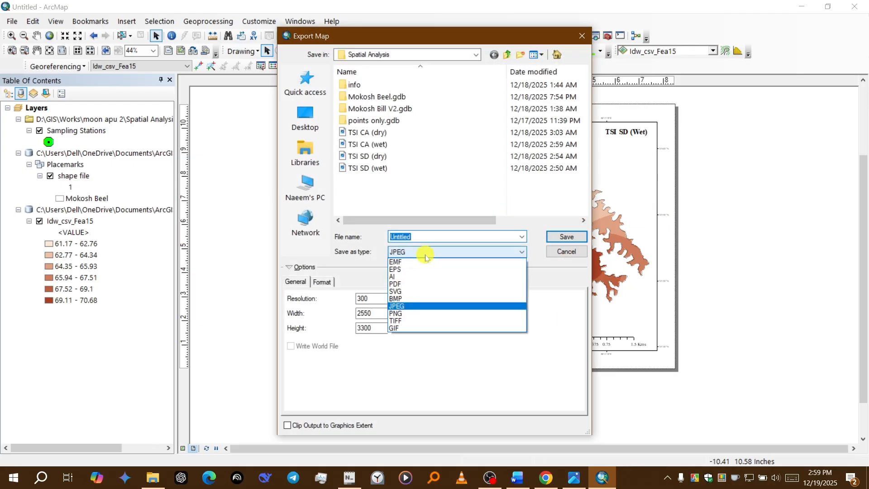
left_click(423, 284)
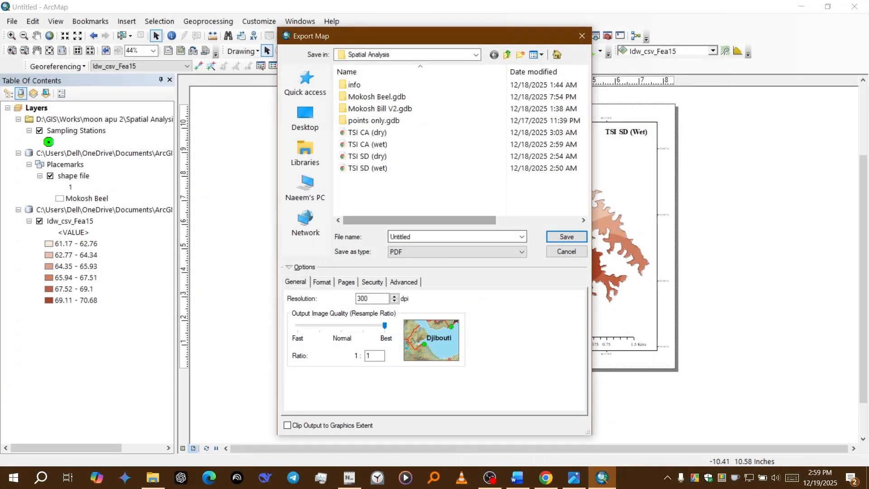
double_click(437, 236)
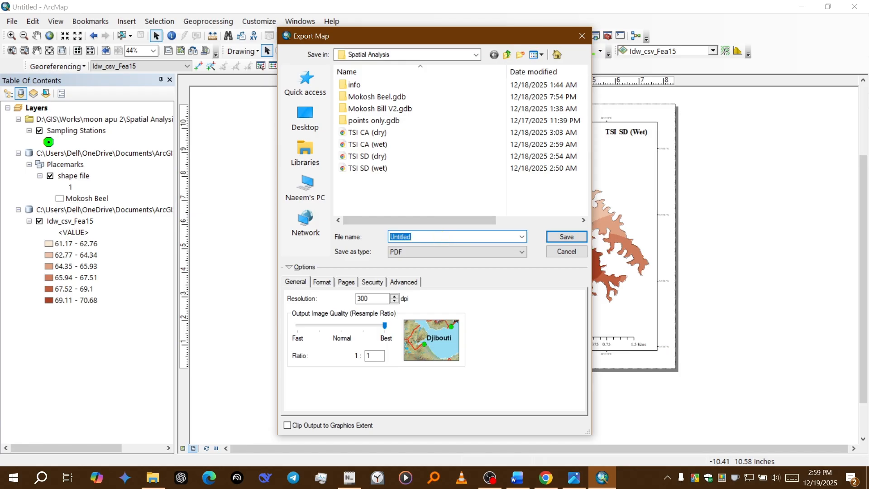
type("tsi sd")
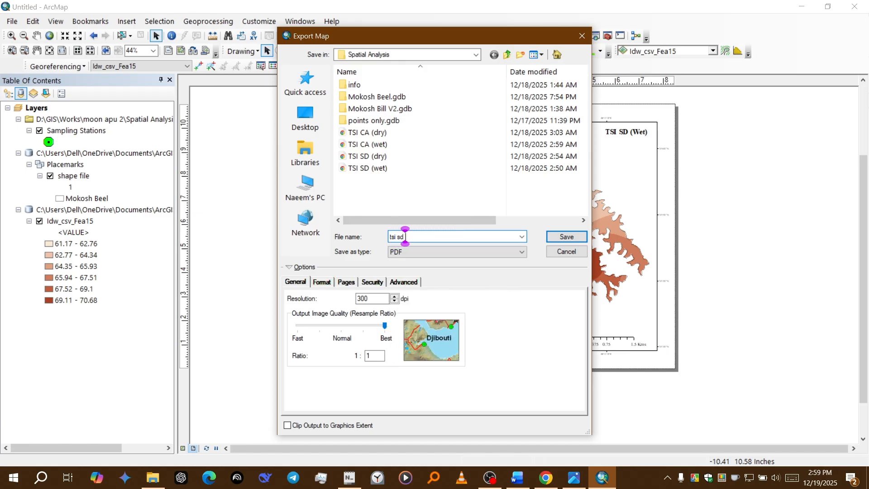
type(" wet")
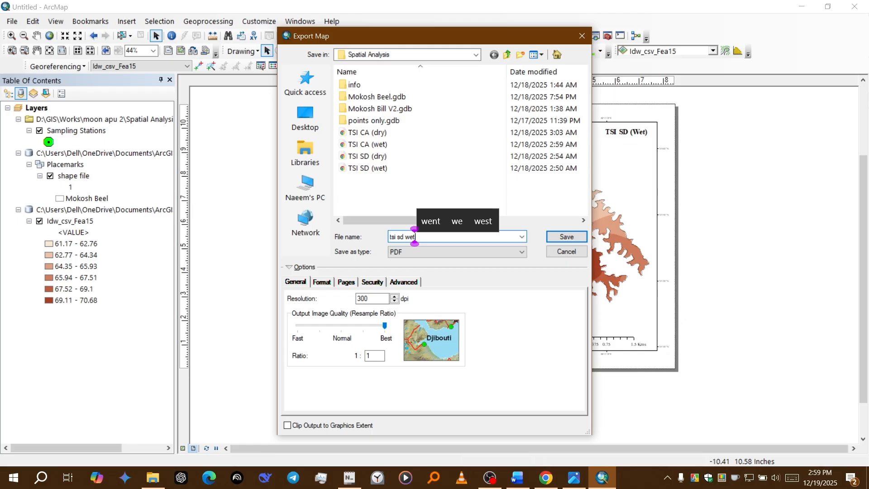
left_click(561, 238)
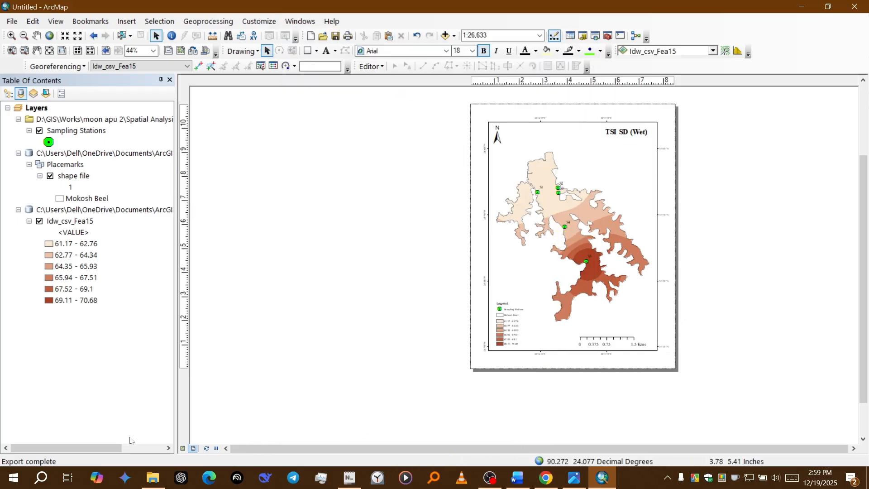
Step: Open the exported "tsi sd wet" PDF from the Spatial Analysis folder and examine the whole map page
left_click(153, 477)
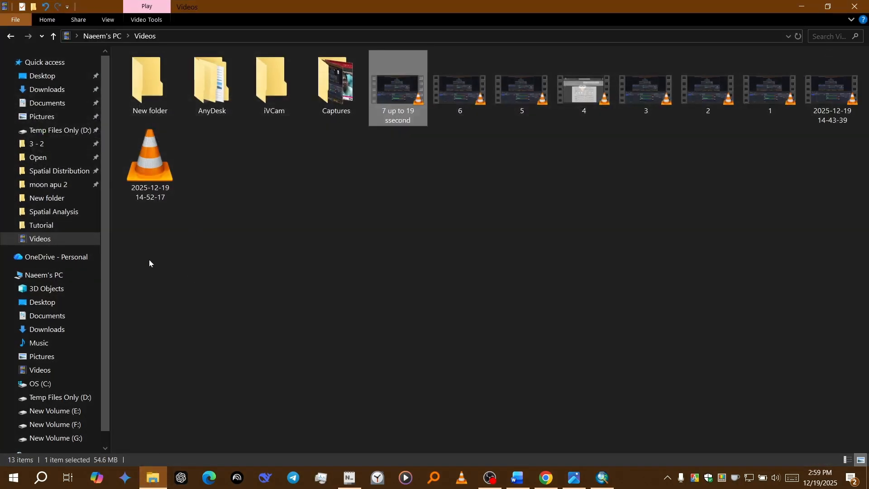
left_click(50, 189)
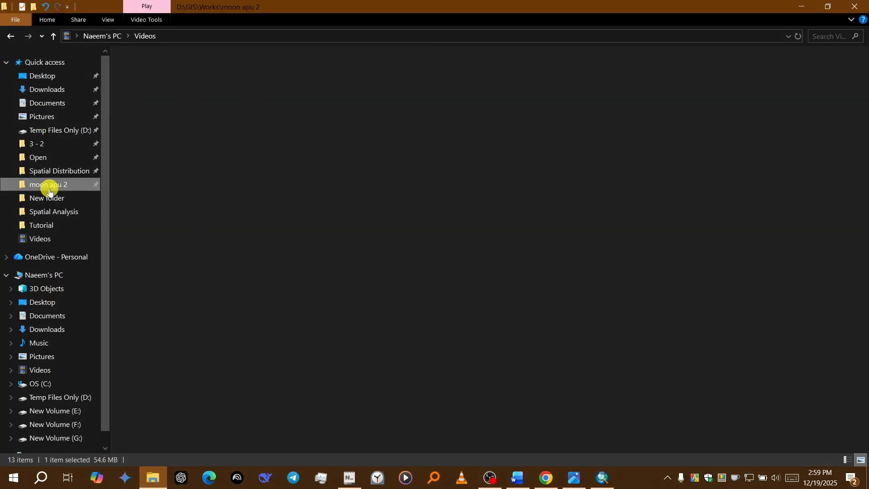
double_click(184, 102)
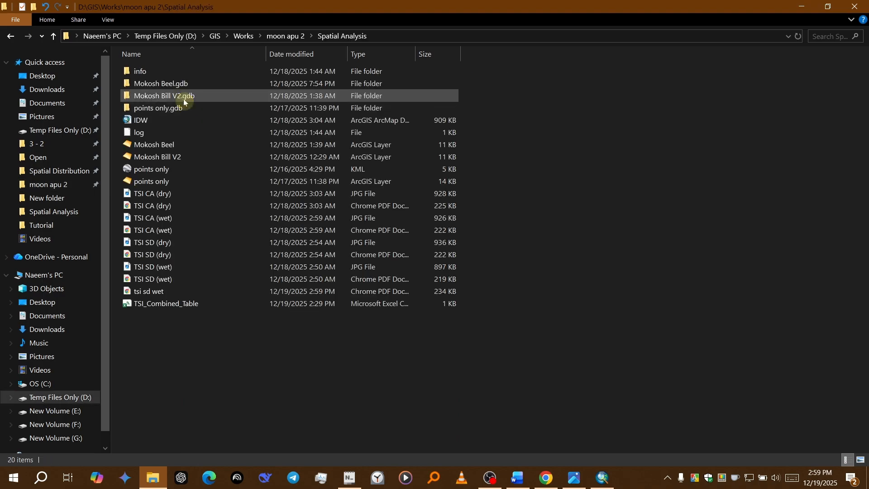
left_click(179, 293)
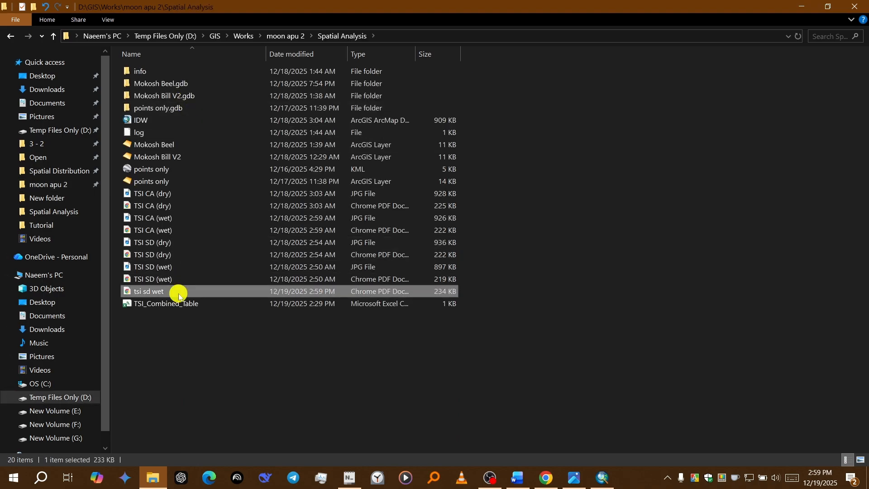
double_click(180, 293)
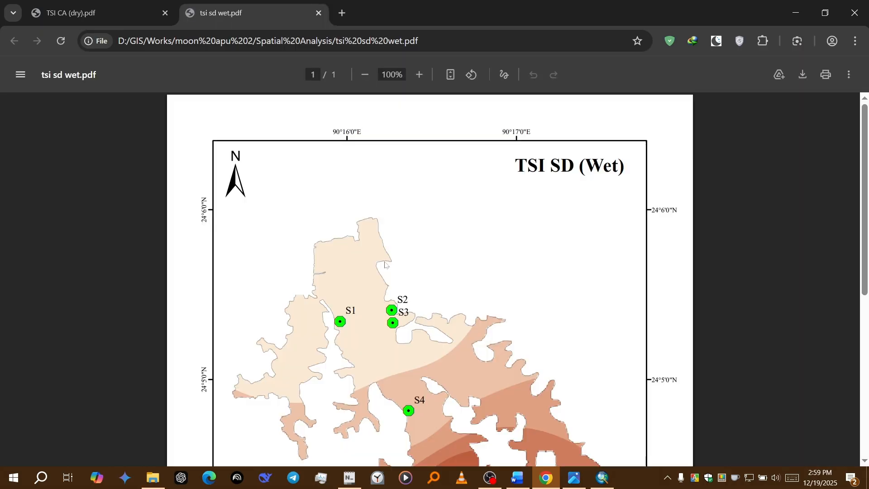
scroll(420, 316, "down", 6)
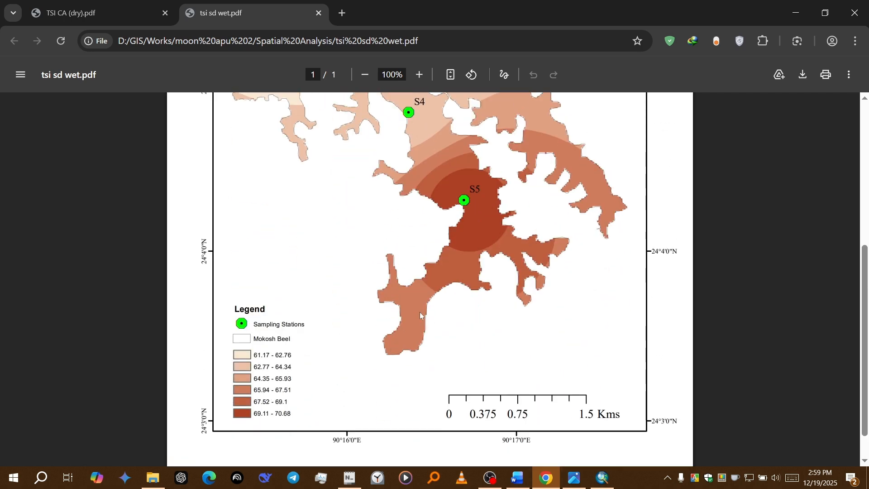
scroll(420, 315, "up", 6)
scroll(421, 317, "down", 6)
scroll(420, 321, "up", 4)
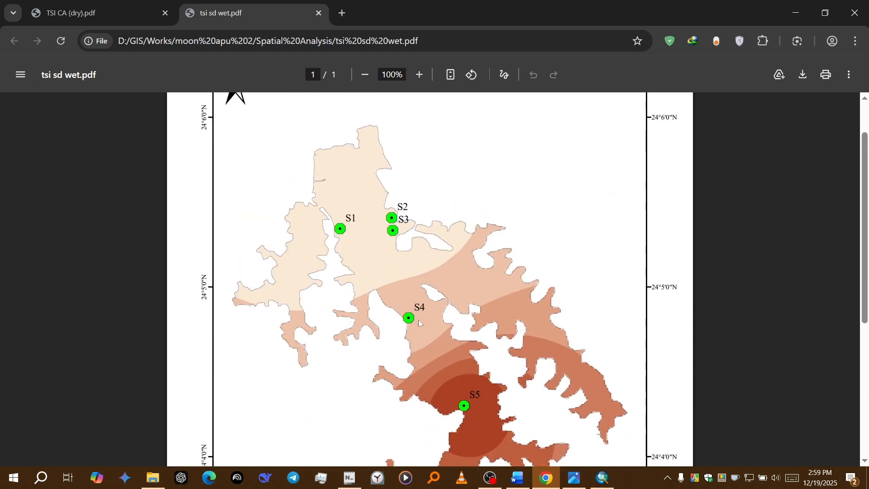
scroll(420, 323, "up", 2)
scroll(419, 326, "down", 6)
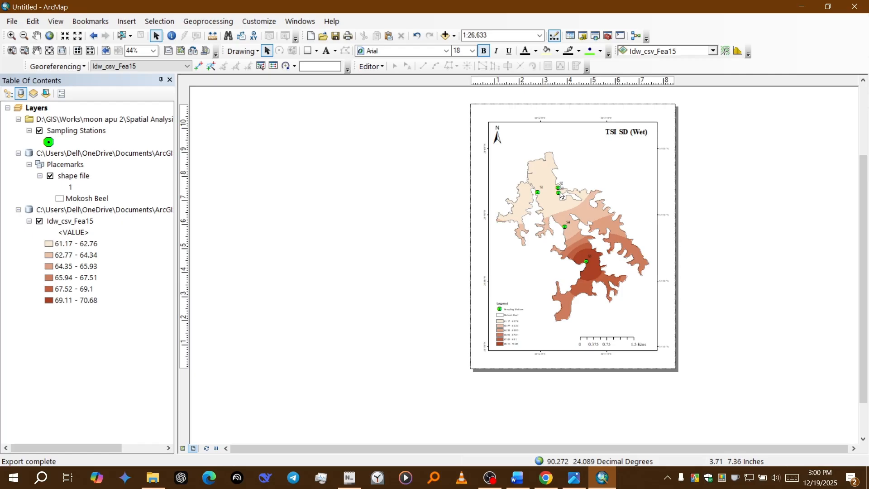
Step: Return to ArcMap, examine the extent choices under Processing Extent in the geoprocessing environment settings, and cancel the dialog
scroll(560, 195, "up", 4)
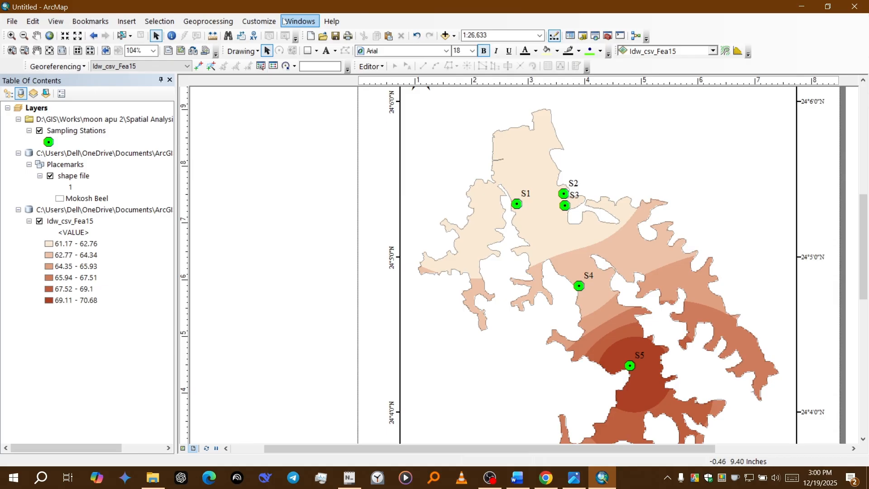
left_click(258, 21)
mouse_move(322, 21)
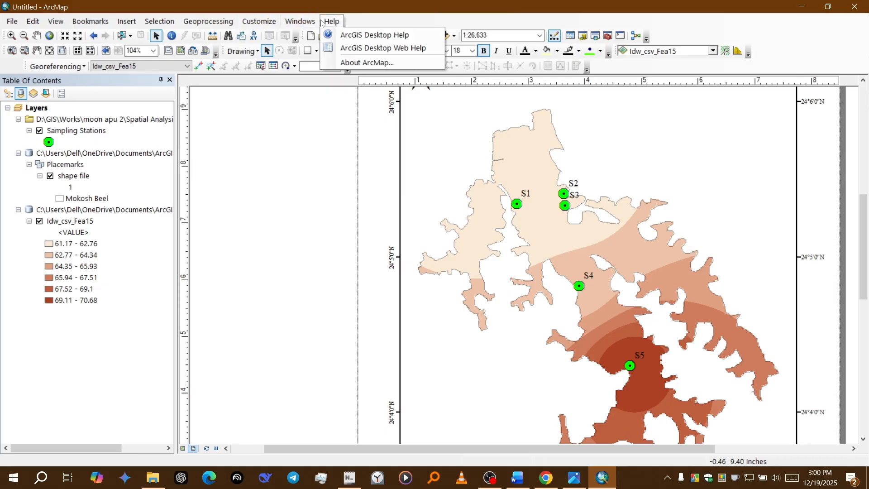
mouse_move(248, 21)
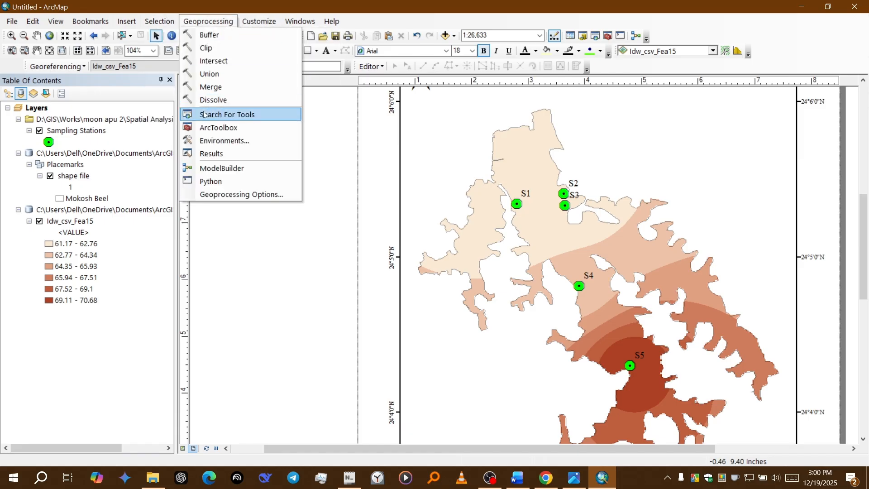
left_click(215, 141)
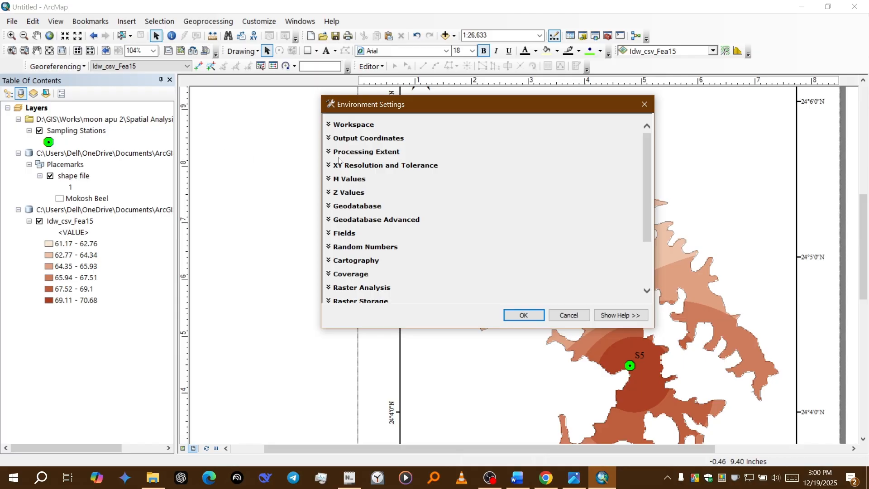
left_click(343, 152)
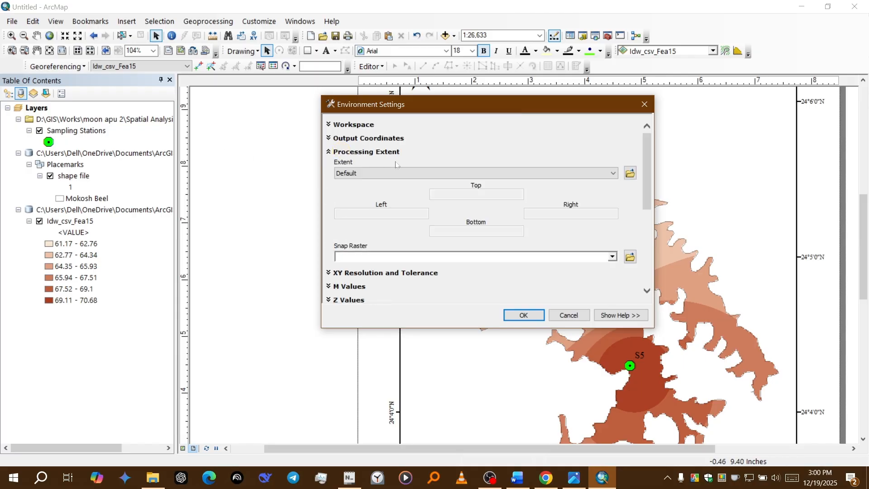
left_click(551, 175)
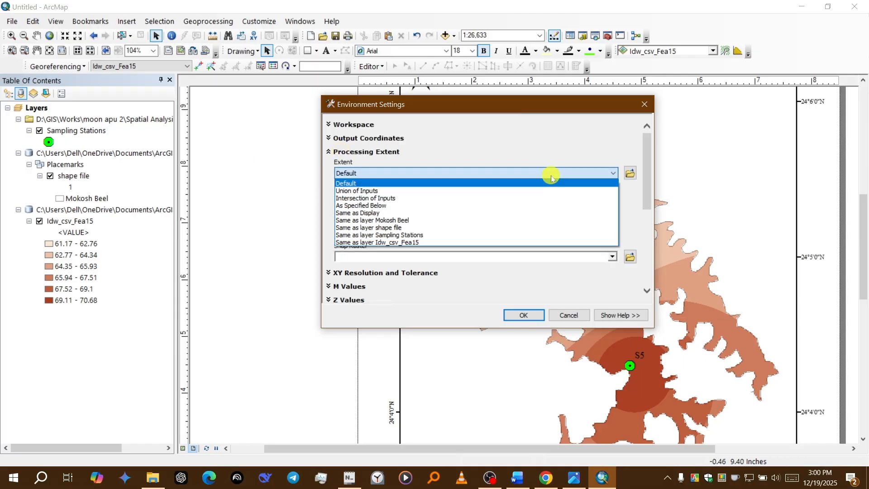
left_click(550, 175)
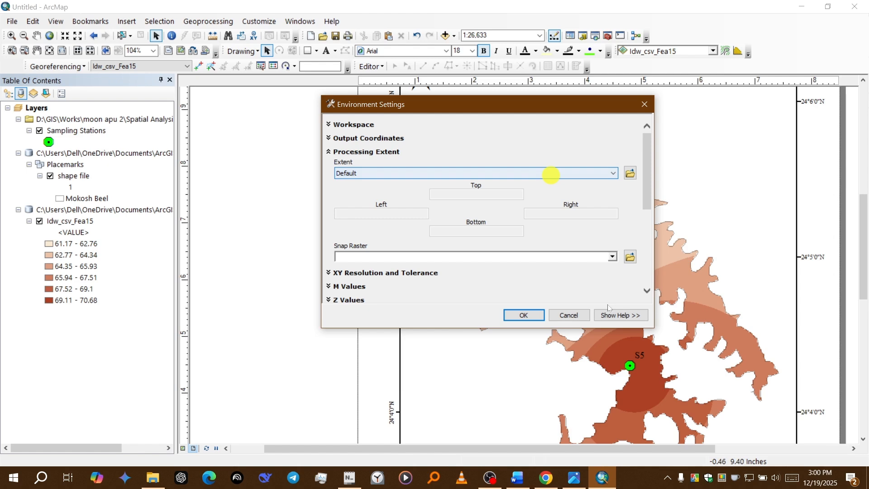
left_click(573, 318)
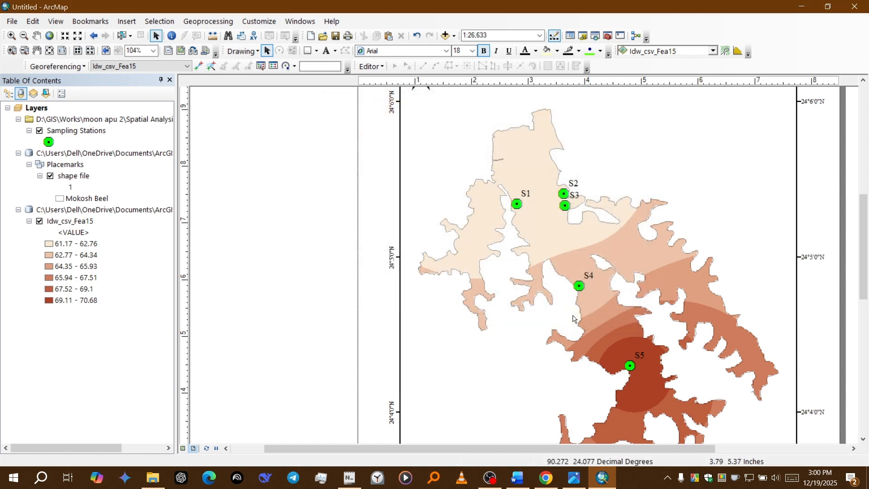